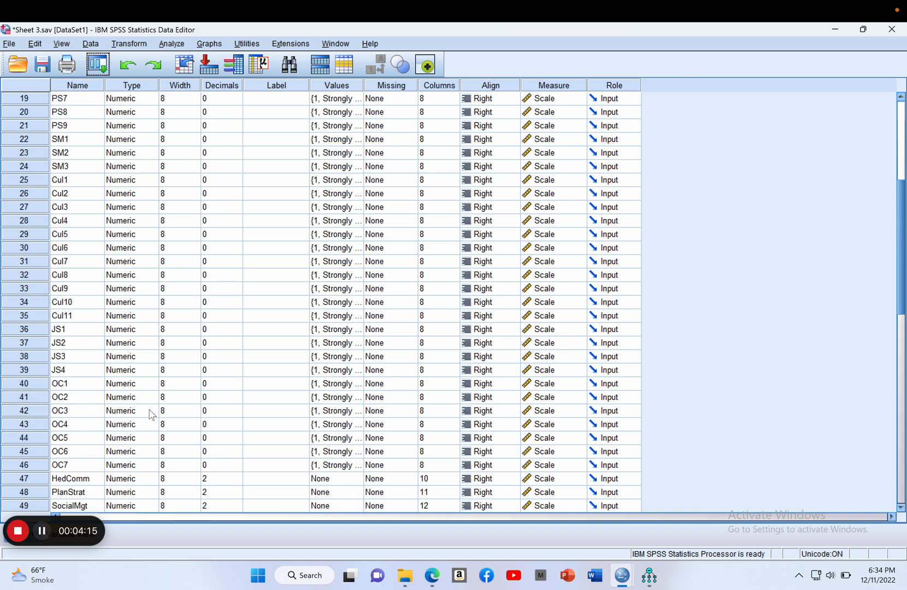
Switch to Microsoft Edge, go back to the StatWiki main page and open its Plugins folder.
{"action": "scroll", "coordinate": [152, 415], "scroll_direction": "down", "scroll_amount": 3}
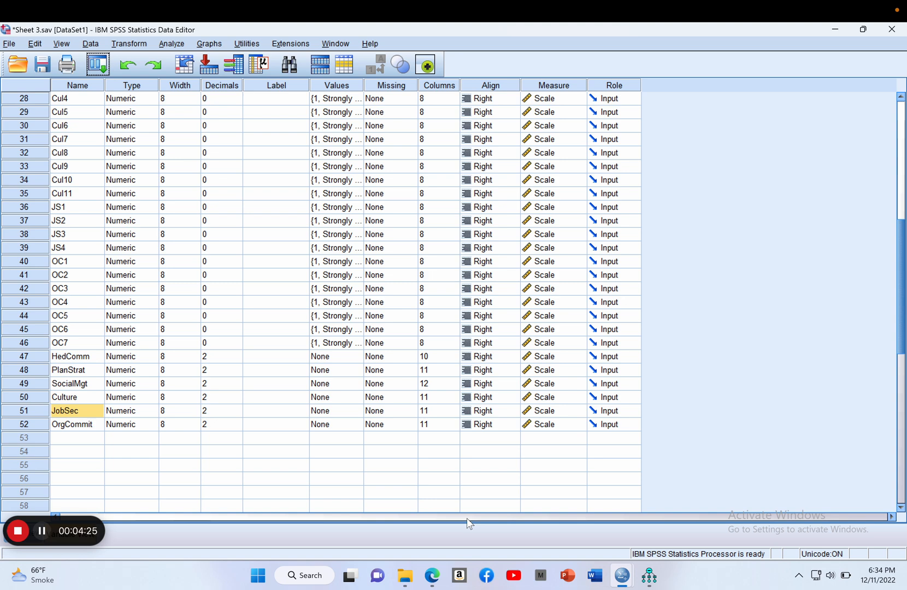
{"action": "left_click", "coordinate": [431, 575]}
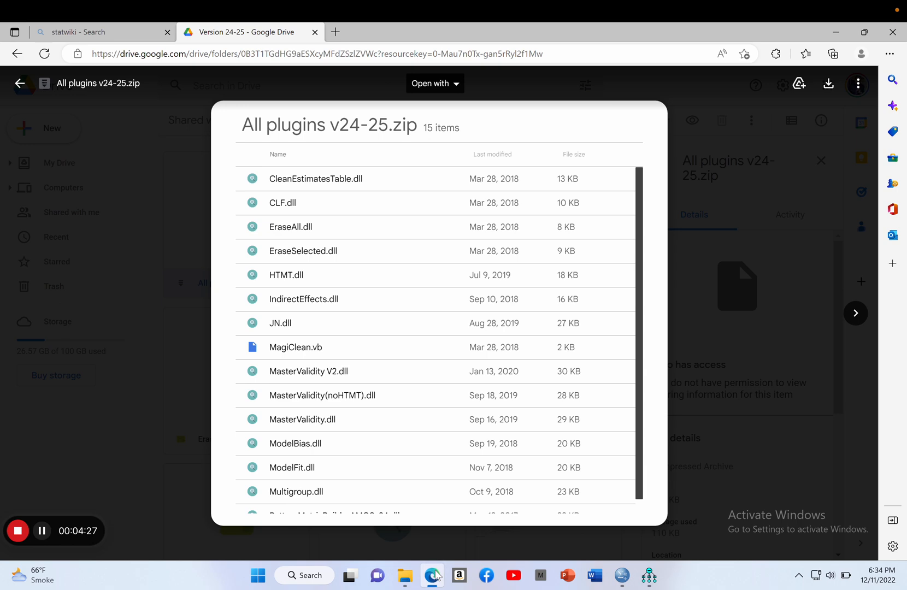
{"action": "key", "text": "Escape"}
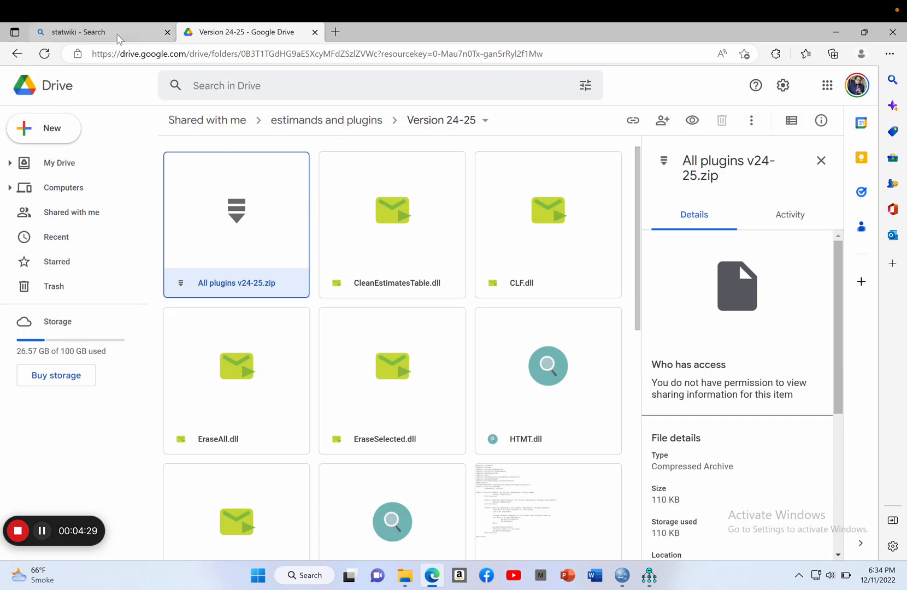
{"action": "left_click", "coordinate": [18, 55]}
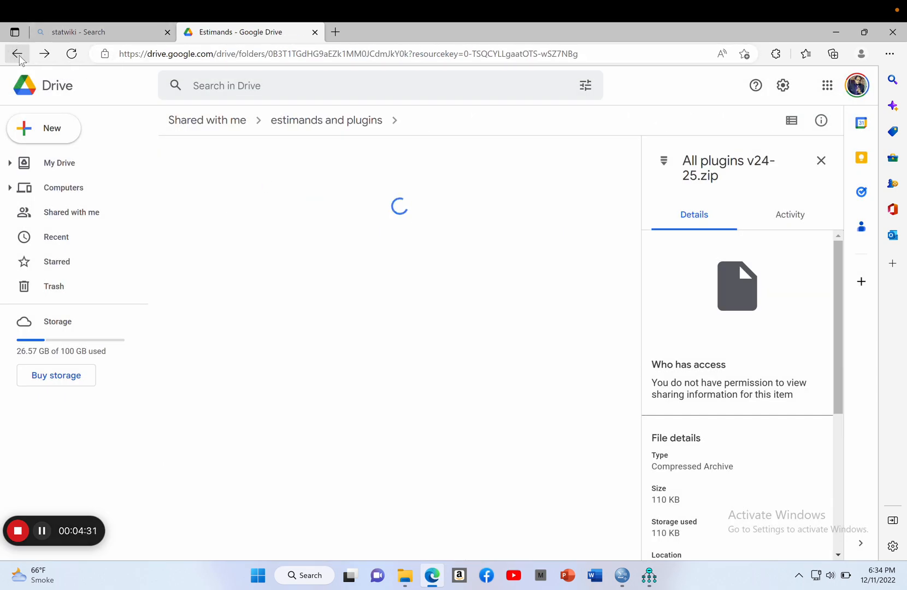
{"action": "left_click", "coordinate": [18, 54]}
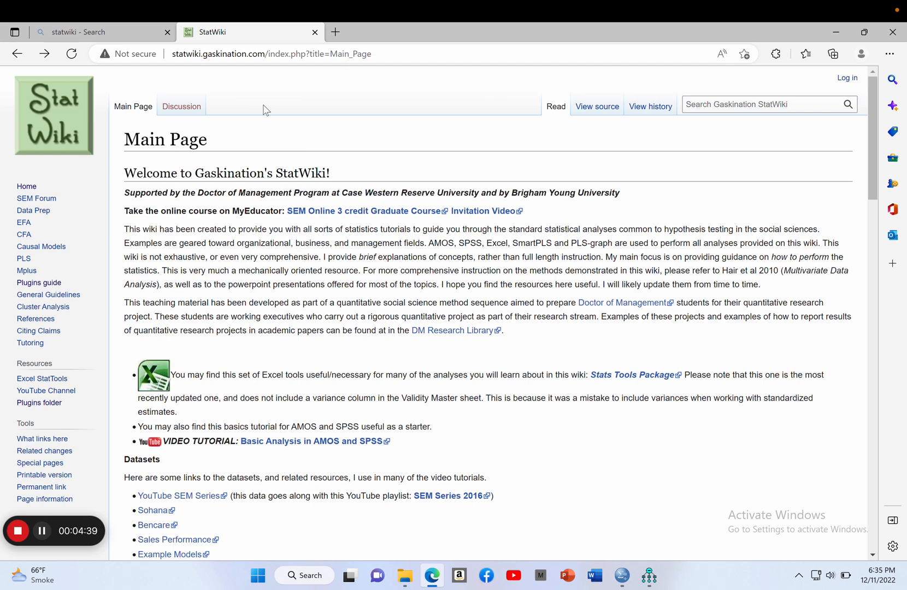
{"action": "left_click", "coordinate": [44, 403]}
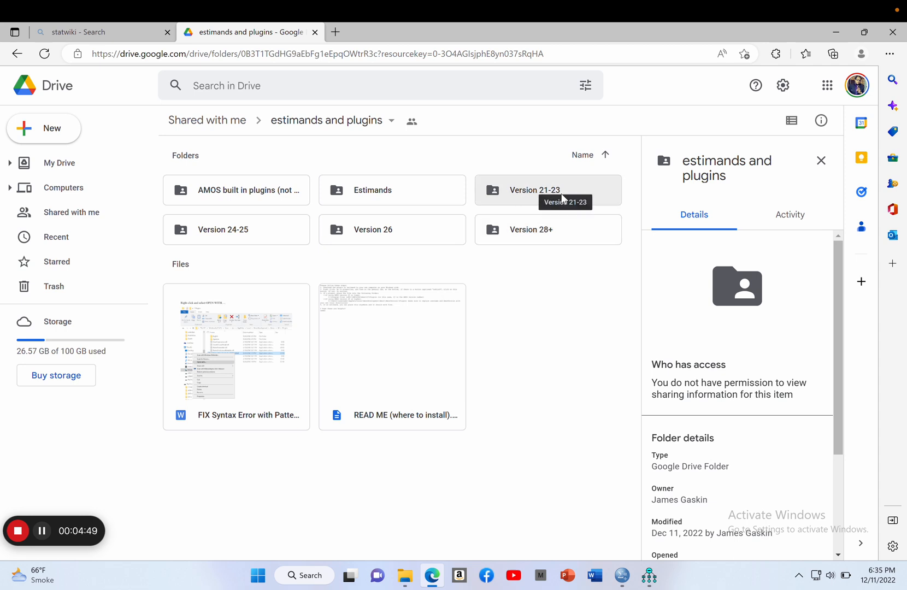
Examine the plugin files in the Version 21-23 folder, and return to the estimands and plugins folder.
{"action": "double_click", "coordinate": [533, 197]}
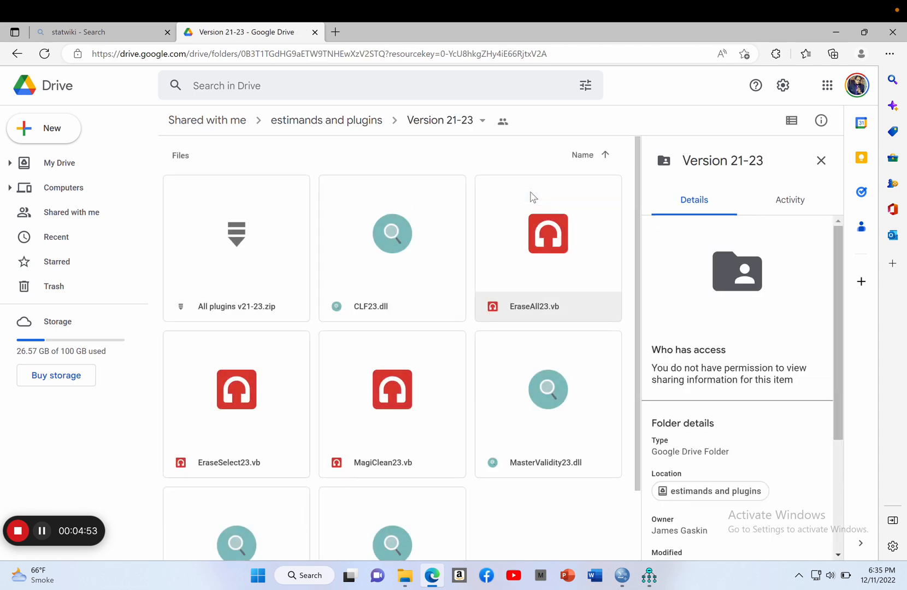
{"action": "scroll", "coordinate": [537, 547], "scroll_direction": "down", "scroll_amount": 2}
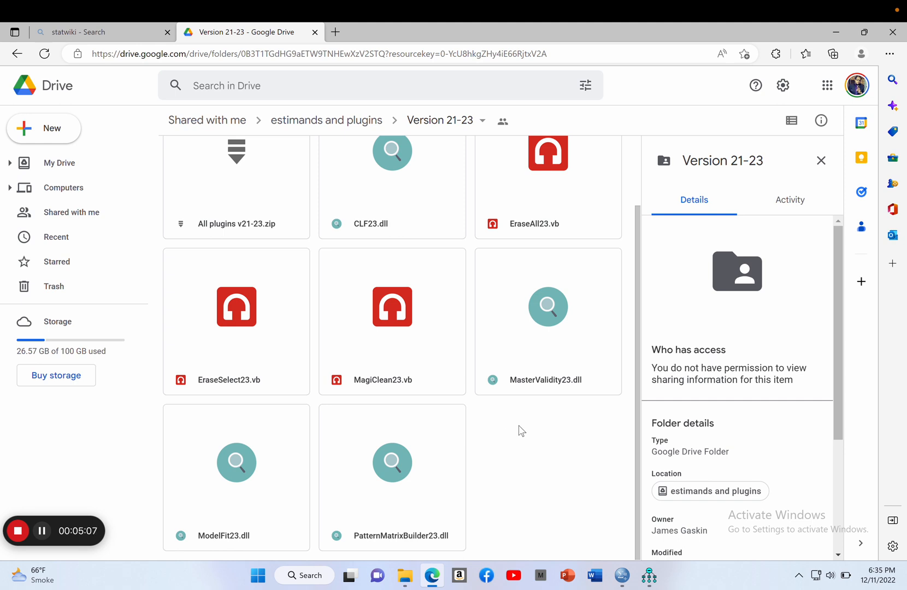
{"action": "left_click", "coordinate": [16, 55]}
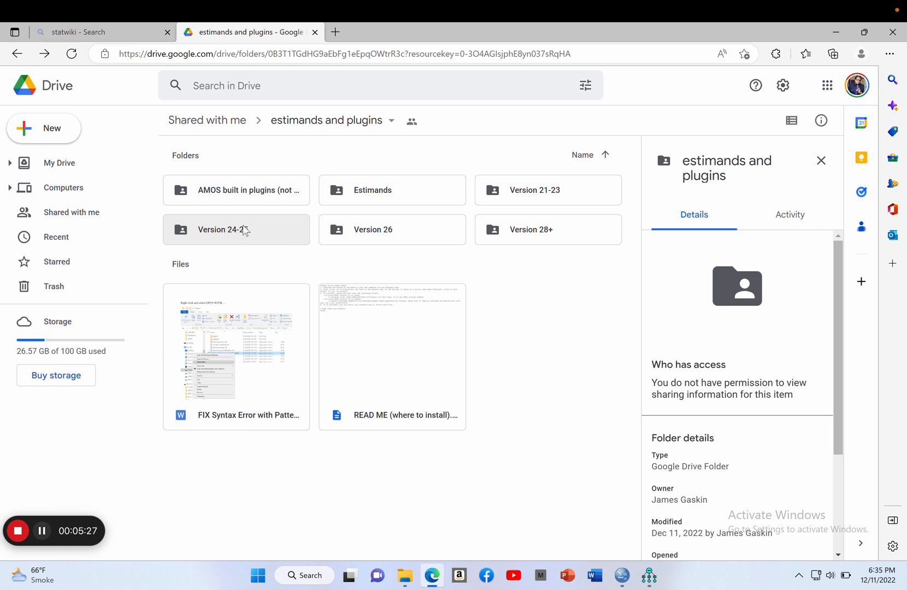
Examine the Estimands folder and preview the SpecificIndirectEffects_Path.AmosEstimandVB file.
{"action": "double_click", "coordinate": [378, 198]}
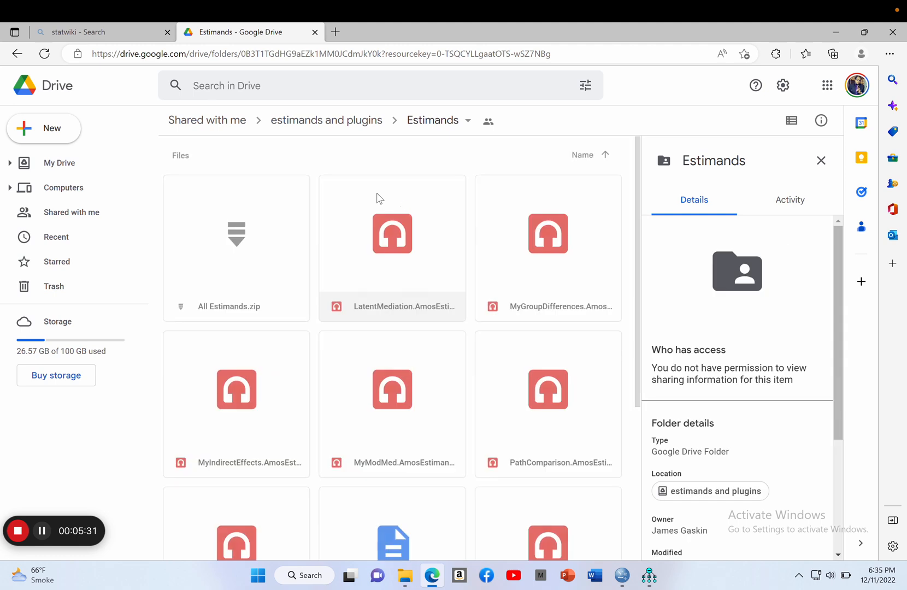
{"action": "scroll", "coordinate": [379, 198], "scroll_direction": "down", "scroll_amount": 4}
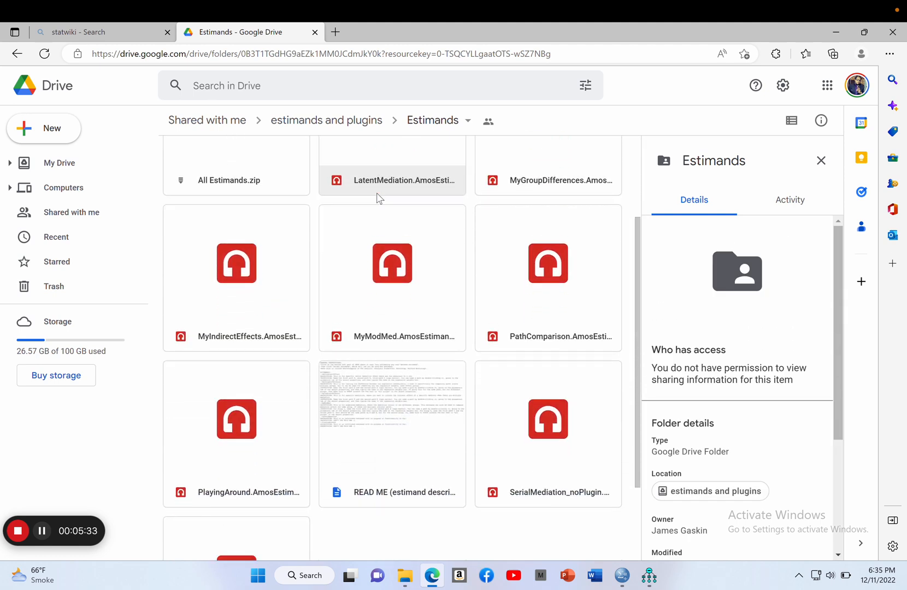
{"action": "scroll", "coordinate": [304, 404], "scroll_direction": "down", "scroll_amount": 1}
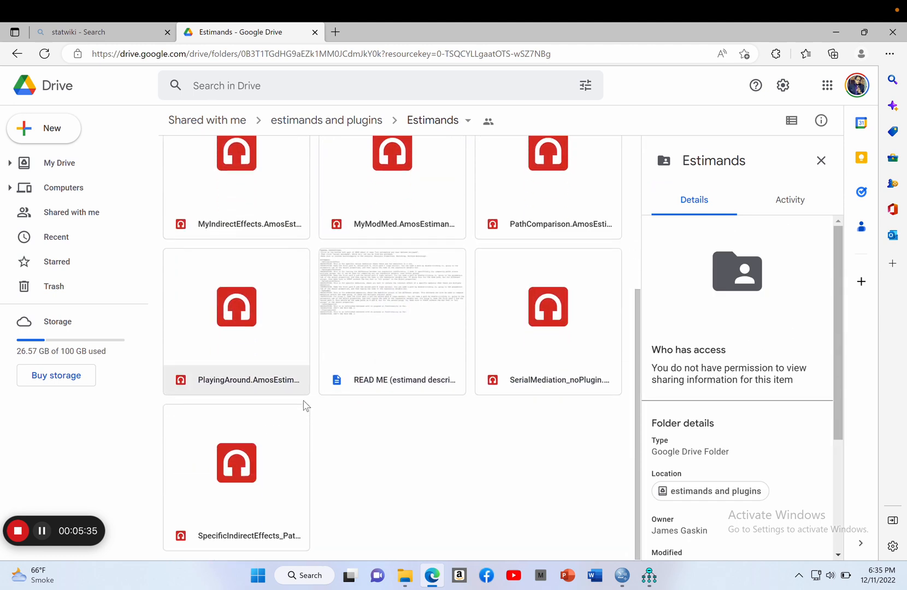
{"action": "double_click", "coordinate": [237, 531]}
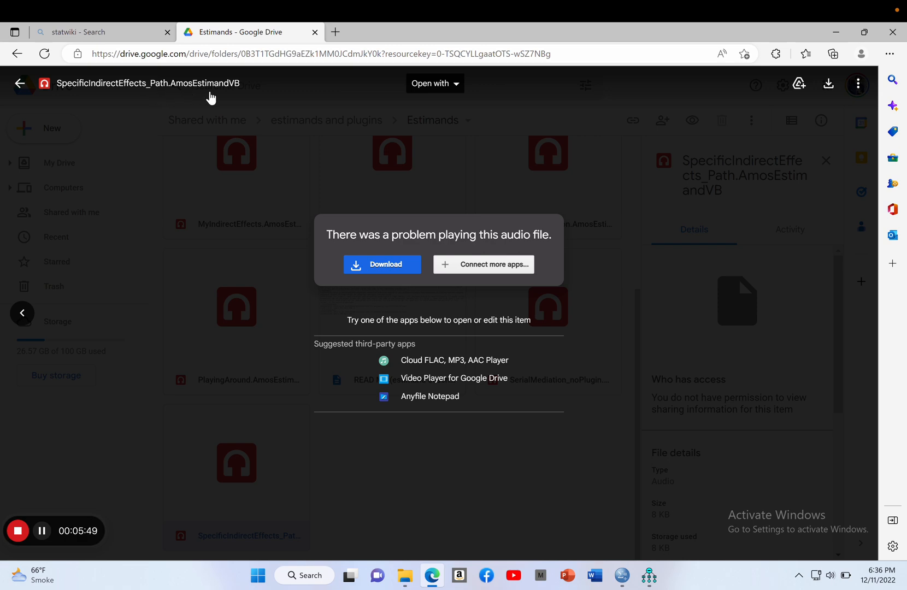
{"action": "key", "text": "Escape"}
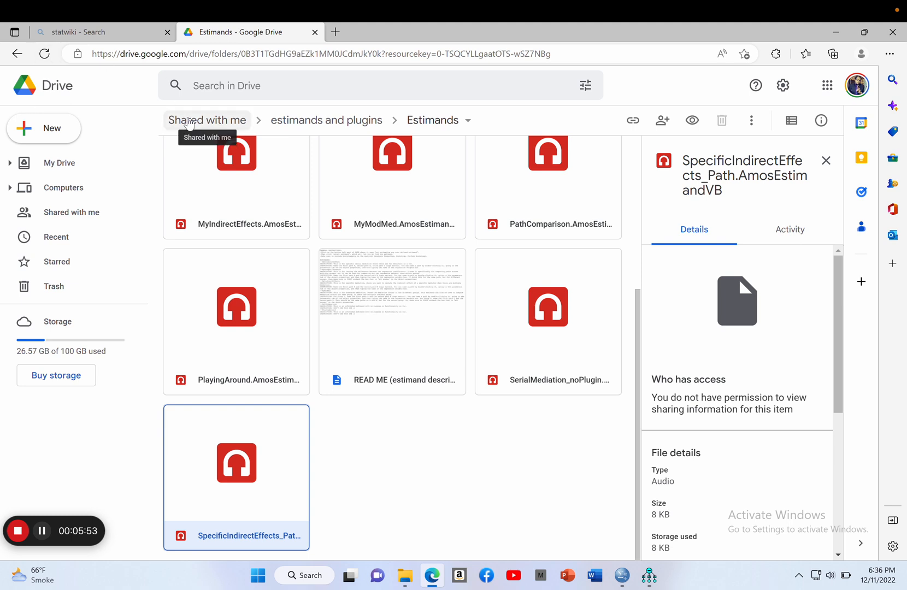
Preview All plugins v24-25.zip in the Version 24-25 folder, and minimize the open windows to show the desktop.
{"action": "left_click", "coordinate": [284, 121]}
{"action": "left_click", "coordinate": [234, 240]}
{"action": "double_click", "coordinate": [235, 240]}
{"action": "left_click", "coordinate": [235, 310]}
{"action": "double_click", "coordinate": [234, 309]}
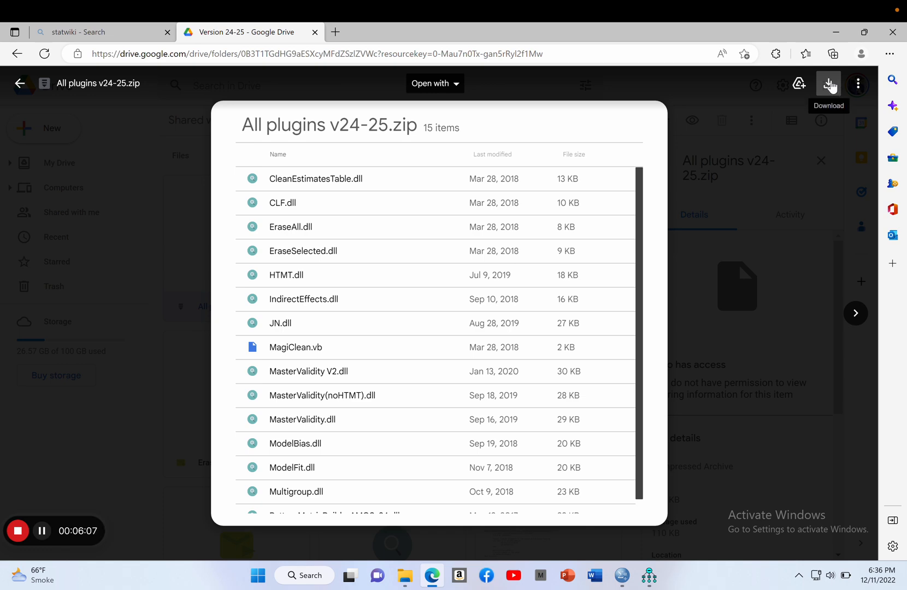
{"action": "left_click", "coordinate": [834, 32]}
{"action": "left_click", "coordinate": [840, 32]}
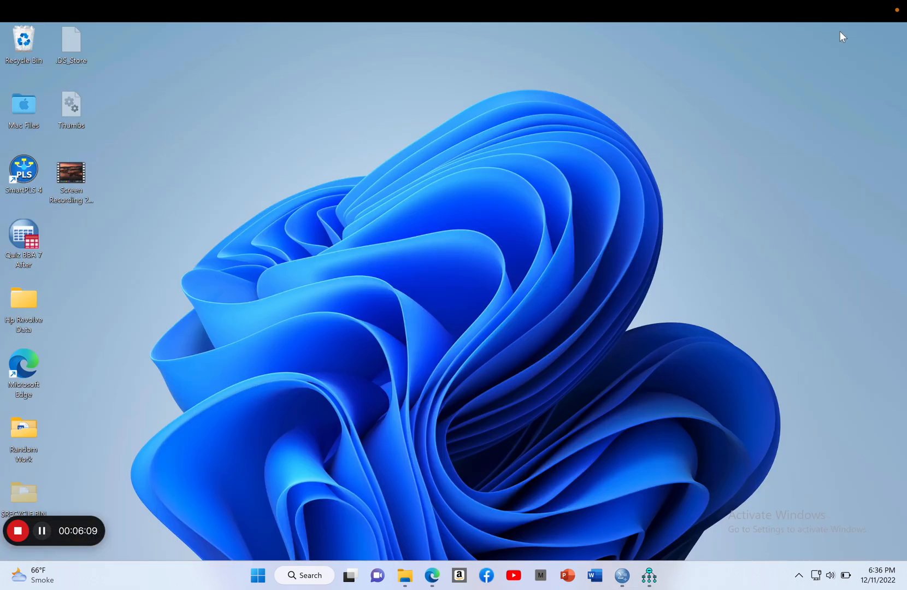
In File Explorer, view the contents of the All plugins v24-25 archive in Downloads, and minimize the window.
{"action": "mouse_move", "coordinate": [399, 575]}
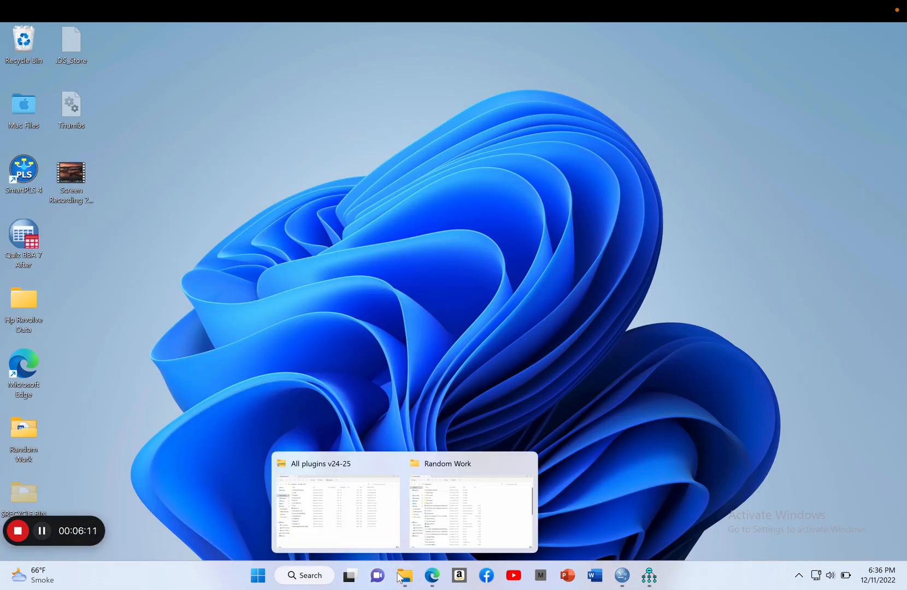
{"action": "left_click", "coordinate": [443, 507]}
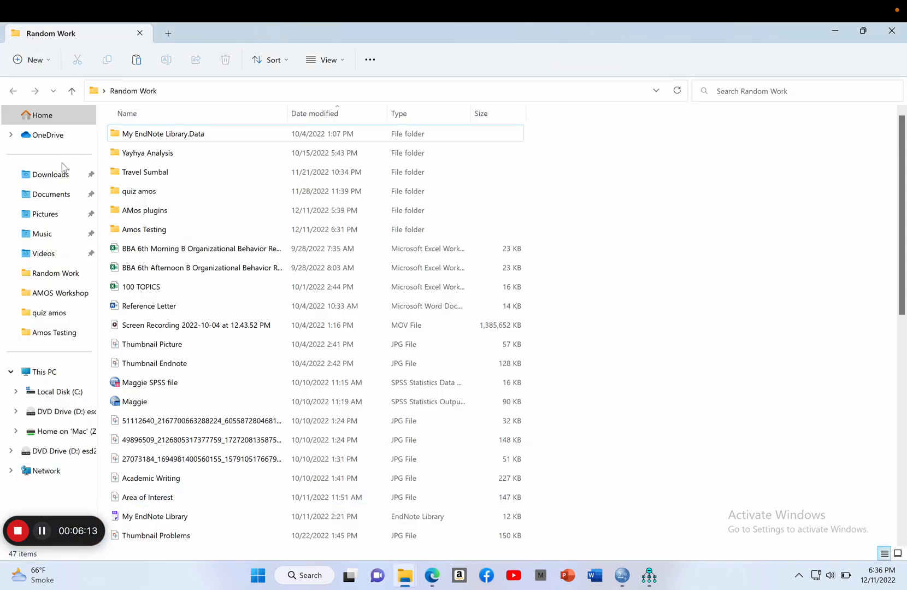
{"action": "left_click", "coordinate": [53, 174]}
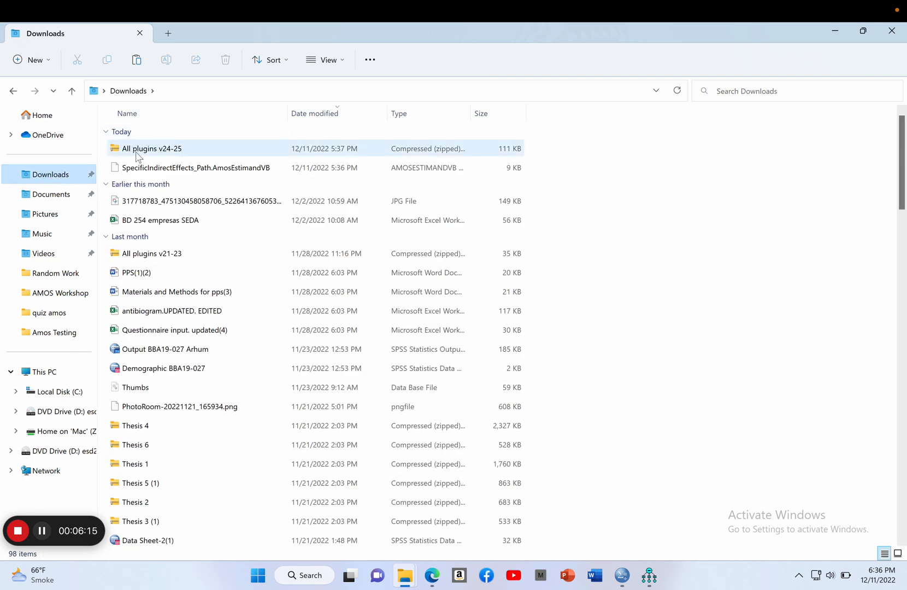
{"action": "double_click", "coordinate": [172, 149]}
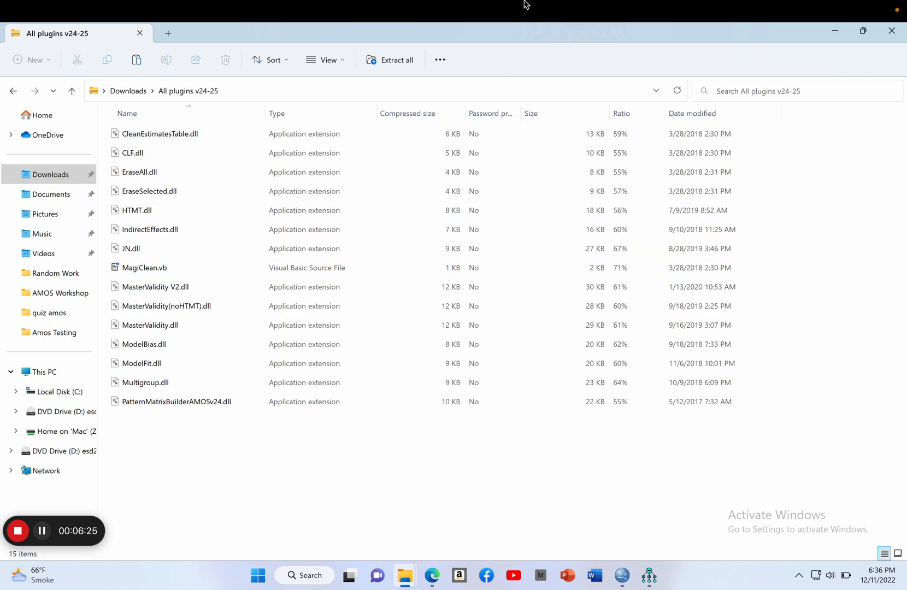
{"action": "left_click", "coordinate": [838, 30]}
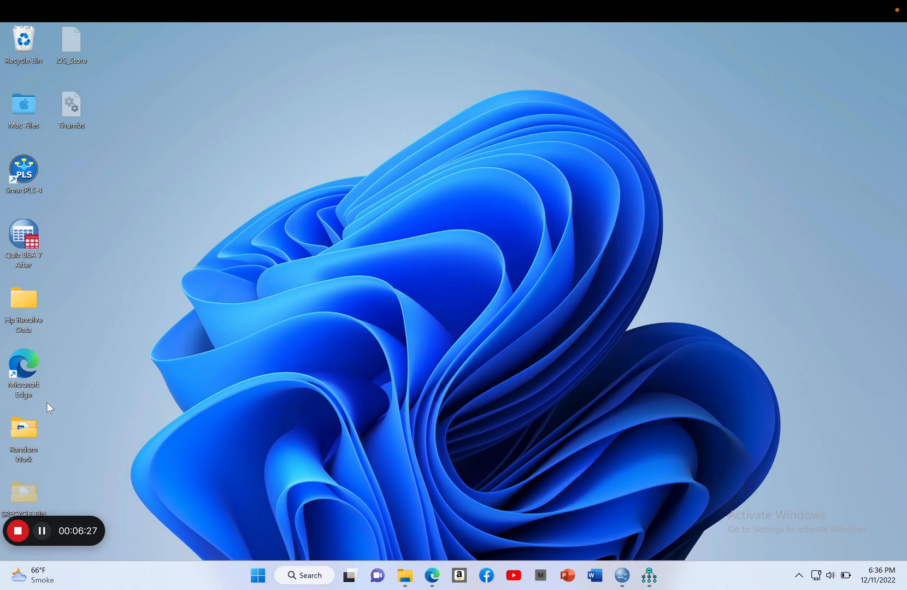
Open the AMos plugins folder inside Random Work on the desktop and select all its plugin files.
{"action": "double_click", "coordinate": [23, 429]}
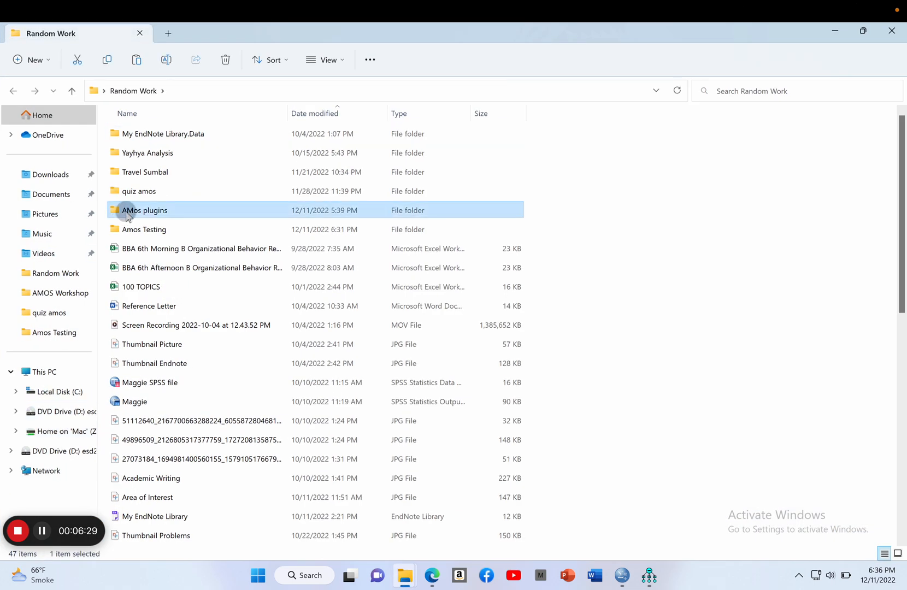
{"action": "double_click", "coordinate": [128, 209]}
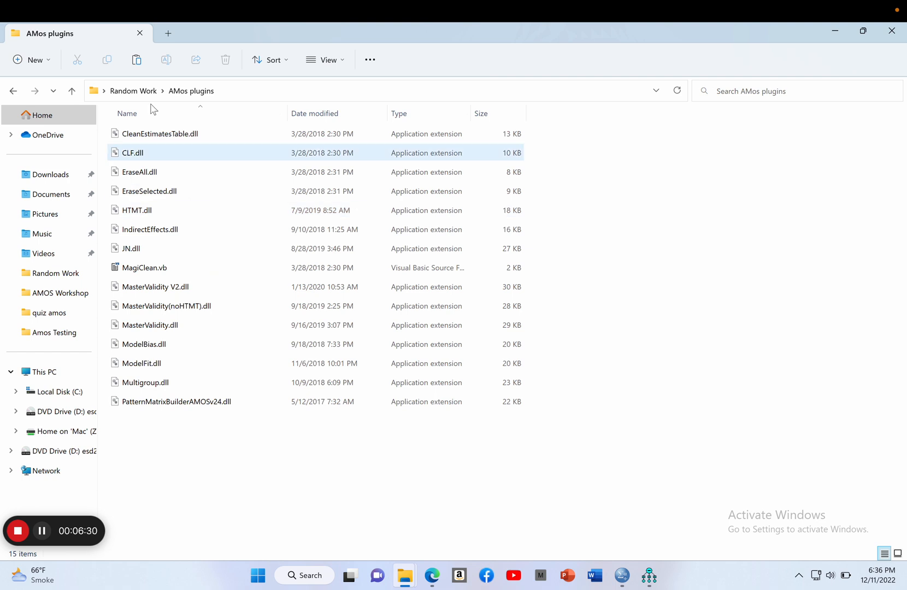
{"action": "left_click", "coordinate": [162, 353]}
{"action": "key", "text": "ctrl+a"}
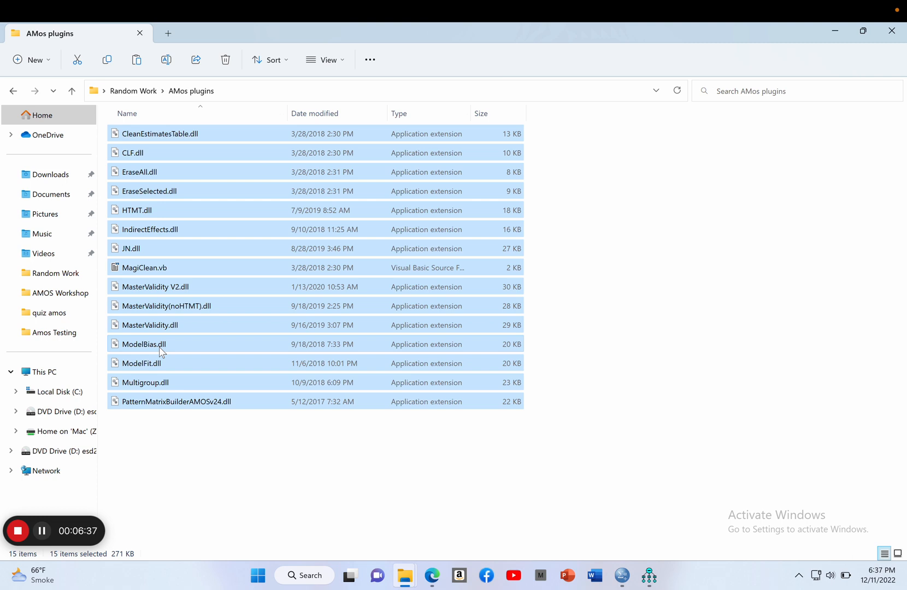
Open the personal user folder under Users on Local Disk (C:) and check the Hidden items display option.
{"action": "left_click", "coordinate": [55, 392]}
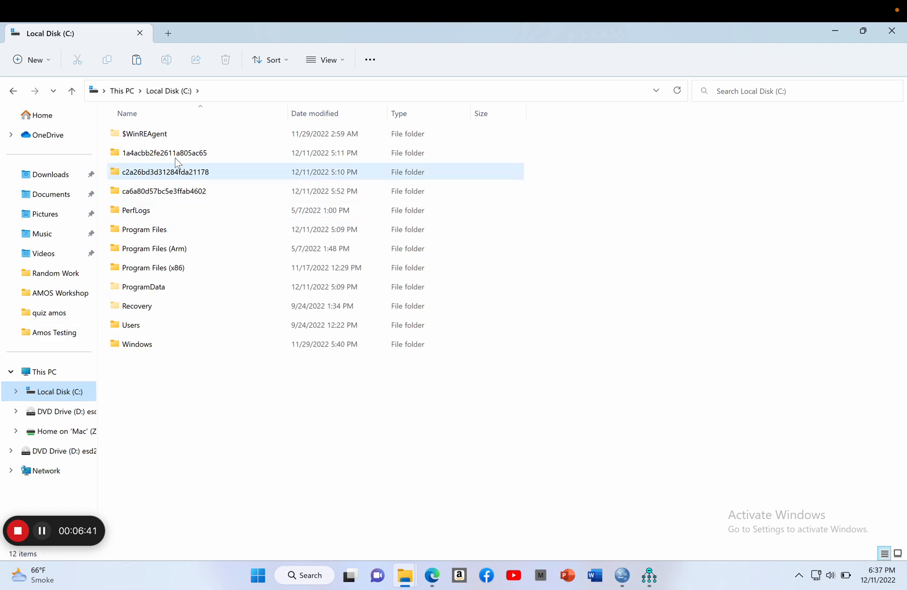
{"action": "double_click", "coordinate": [149, 327]}
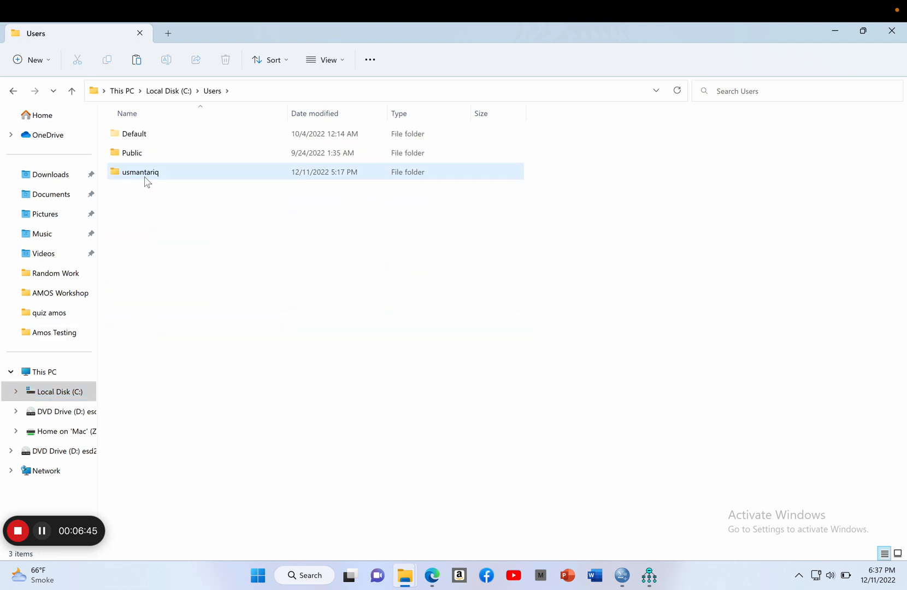
{"action": "double_click", "coordinate": [134, 175]}
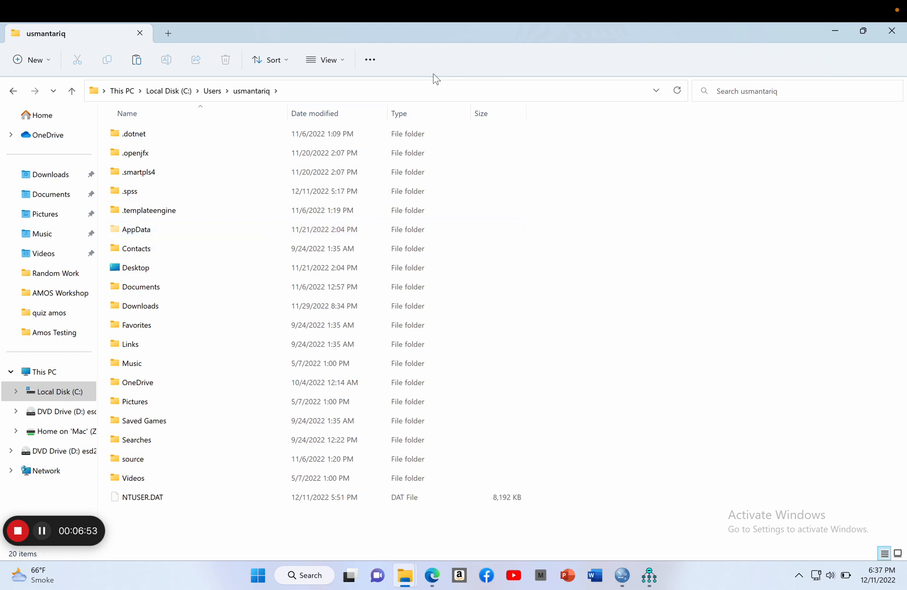
{"action": "left_click", "coordinate": [345, 67]}
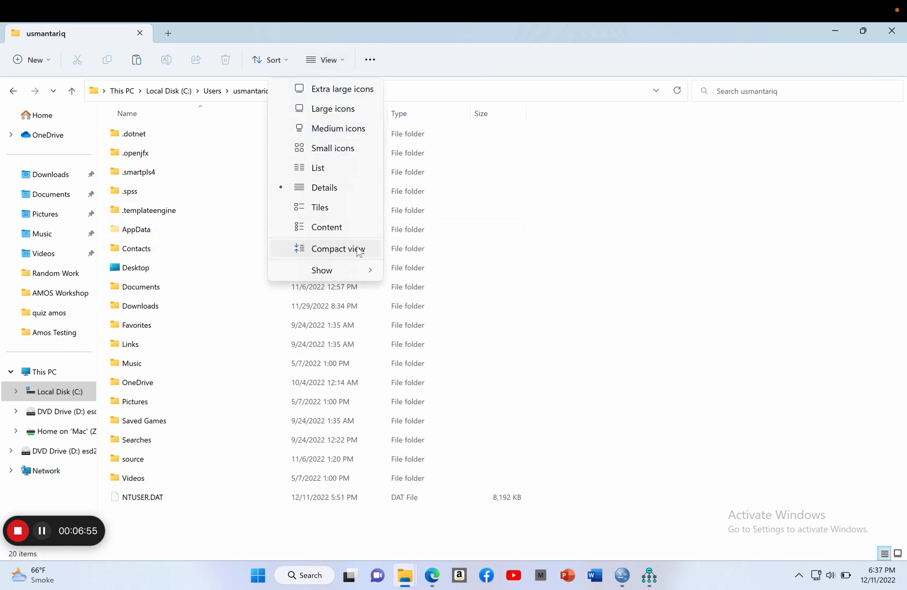
{"action": "mouse_move", "coordinate": [352, 273]}
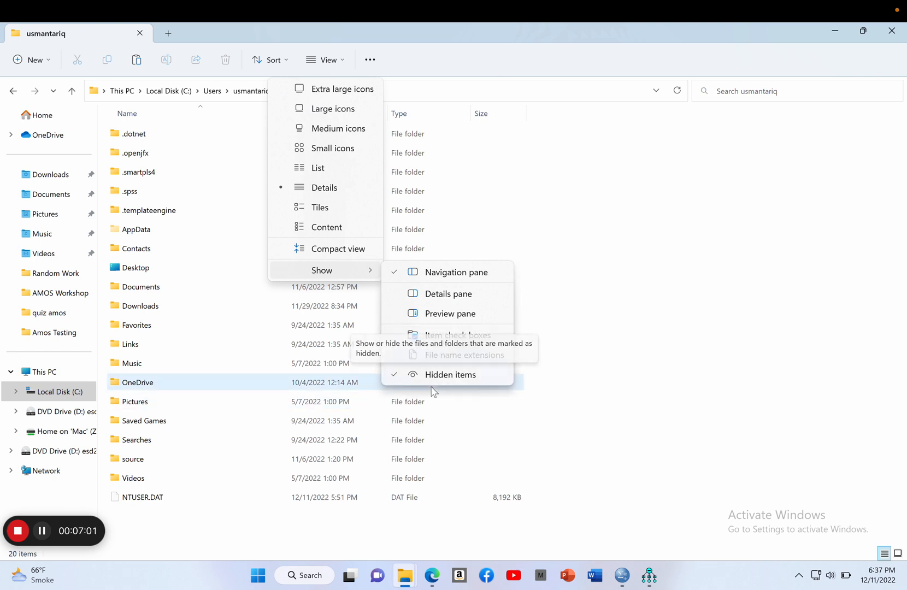
{"action": "left_click", "coordinate": [683, 266]}
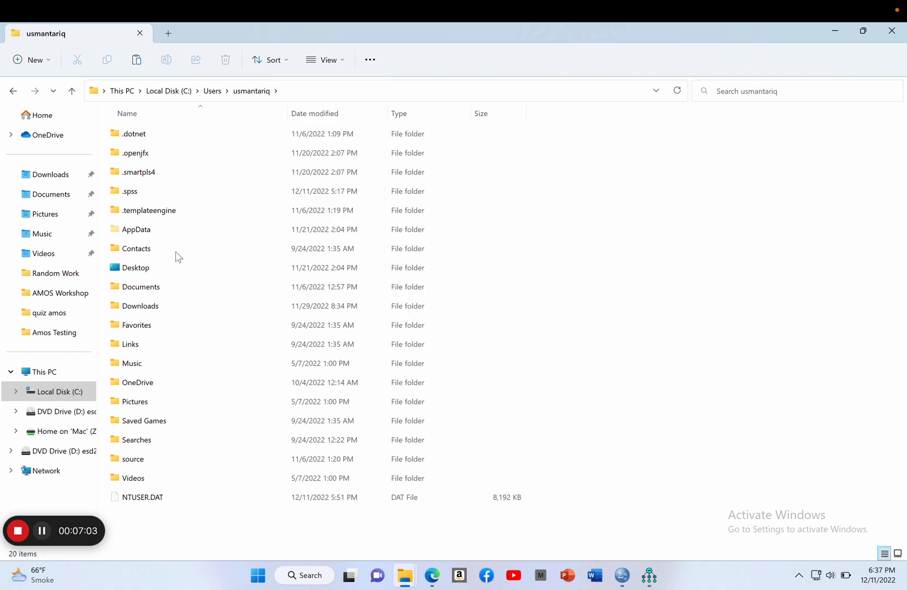
Open the folder AppData\Local\AmosDevelopment\Amos\24 within the personal user folder.
{"action": "double_click", "coordinate": [148, 237]}
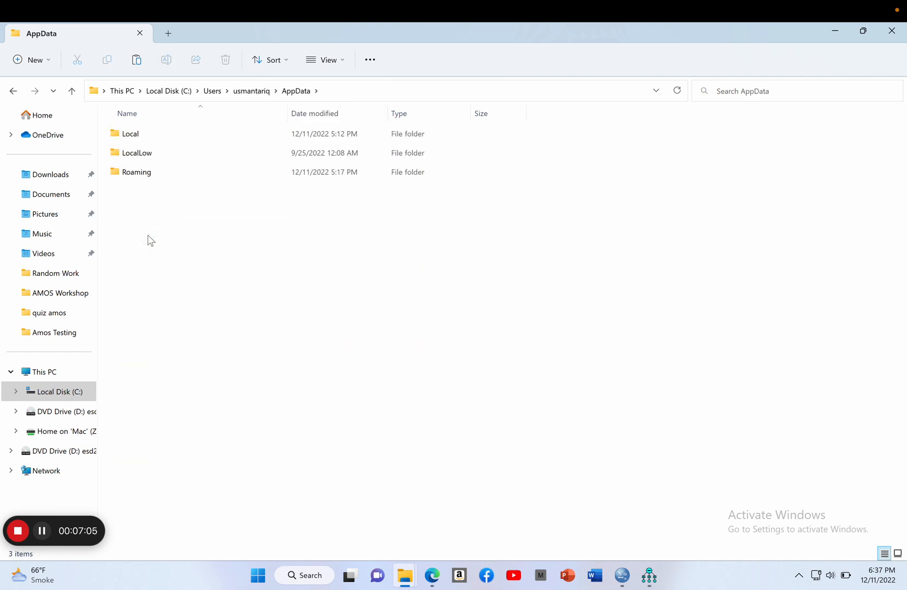
{"action": "double_click", "coordinate": [130, 135]}
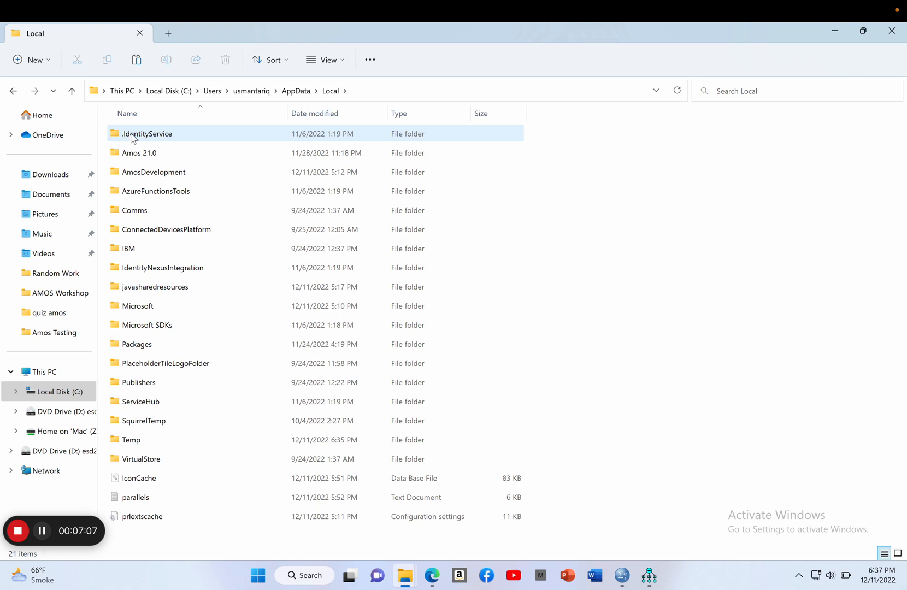
{"action": "double_click", "coordinate": [146, 173]}
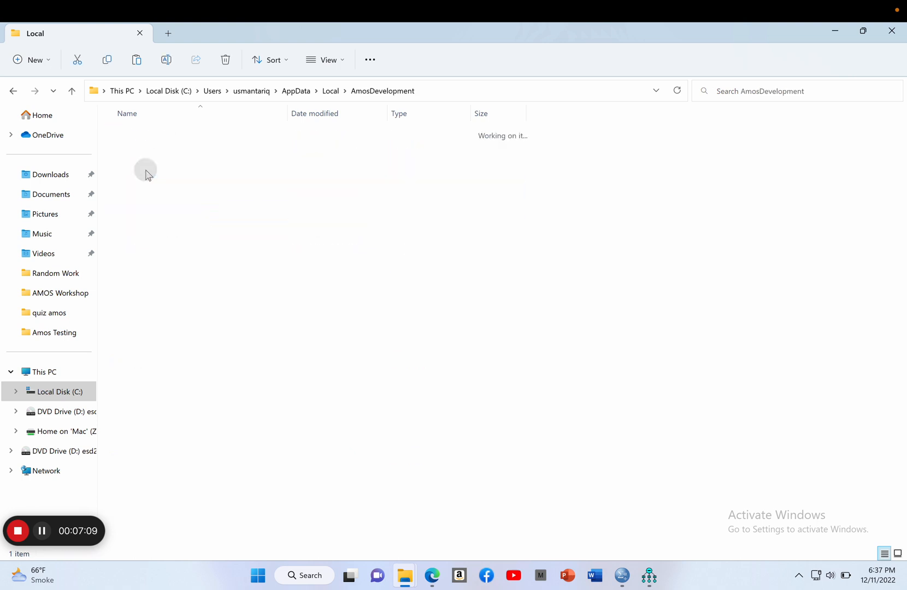
{"action": "double_click", "coordinate": [144, 140]}
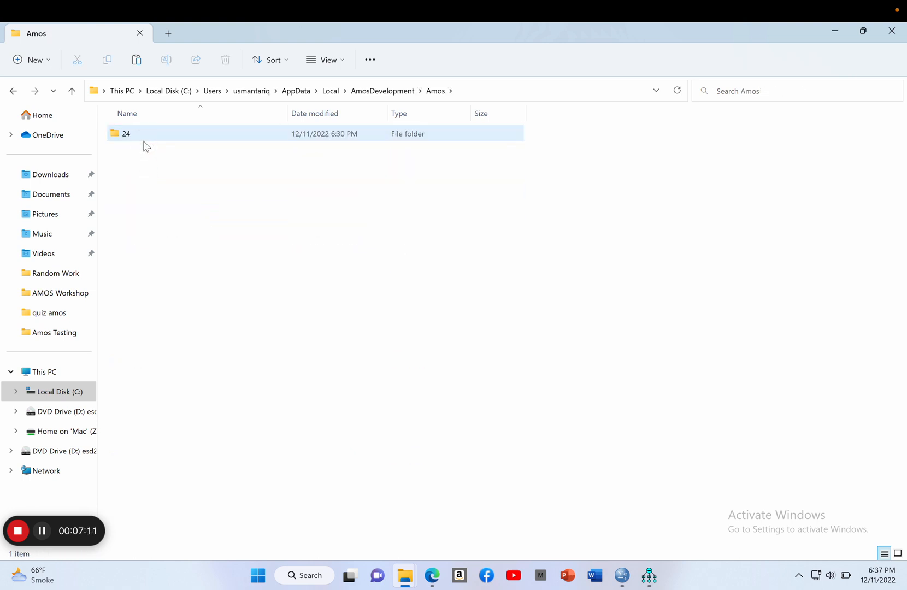
{"action": "double_click", "coordinate": [128, 136]}
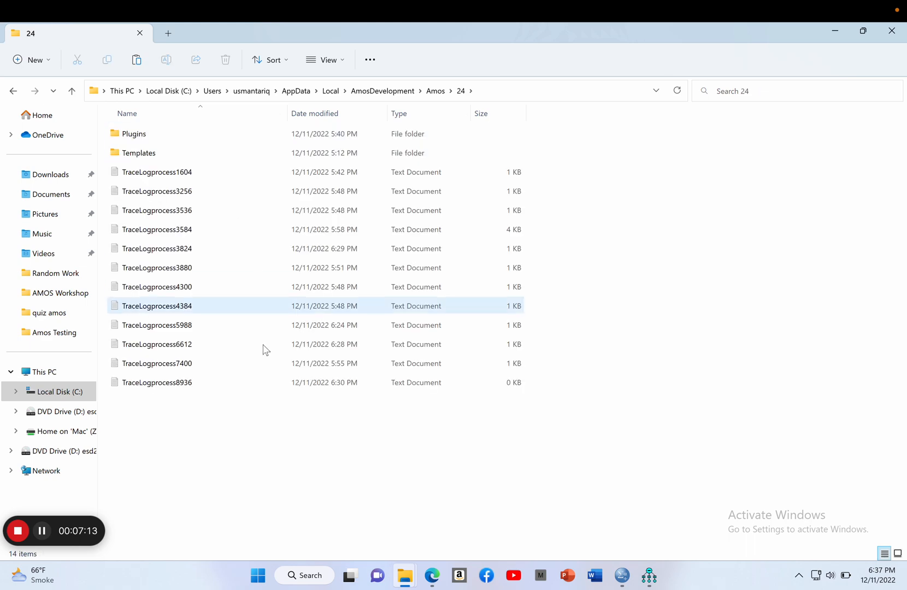
Open the Plugins folder to check its plugin files, and close File Explorer.
{"action": "double_click", "coordinate": [190, 136]}
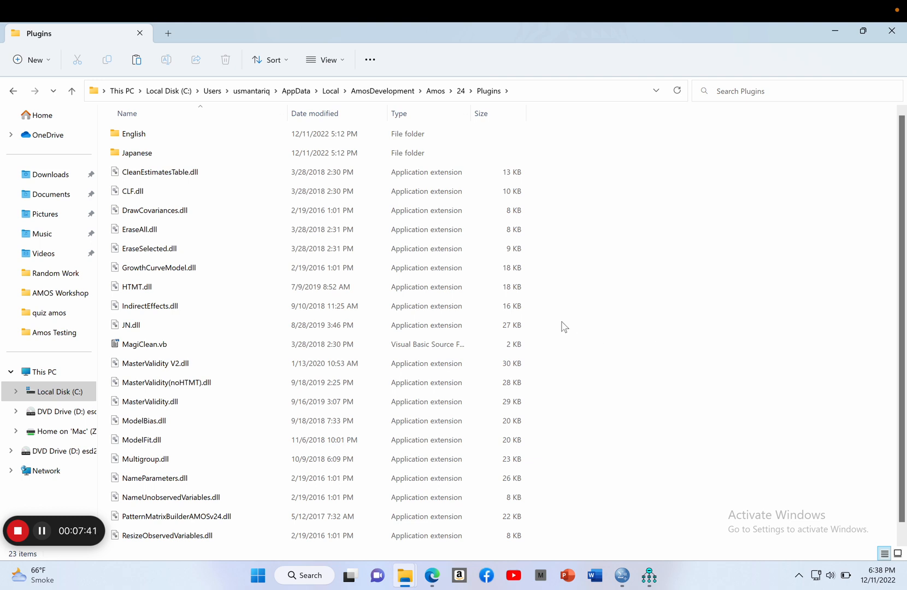
{"action": "left_click", "coordinate": [890, 32]}
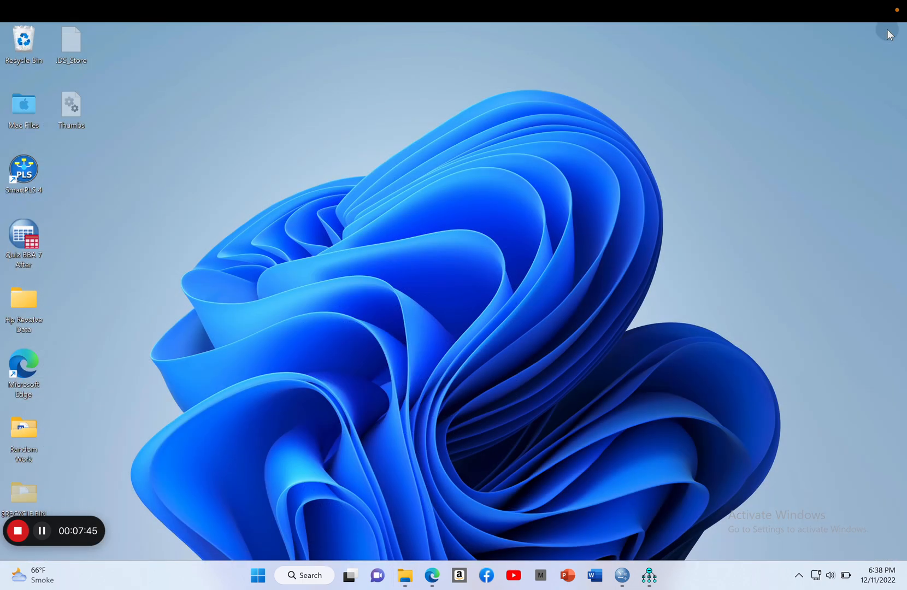
Switch to the Sheet 3.sav dataset in SPSS and open the Factor Analysis dialog under Dimension Reduction.
{"action": "mouse_move", "coordinate": [623, 580]}
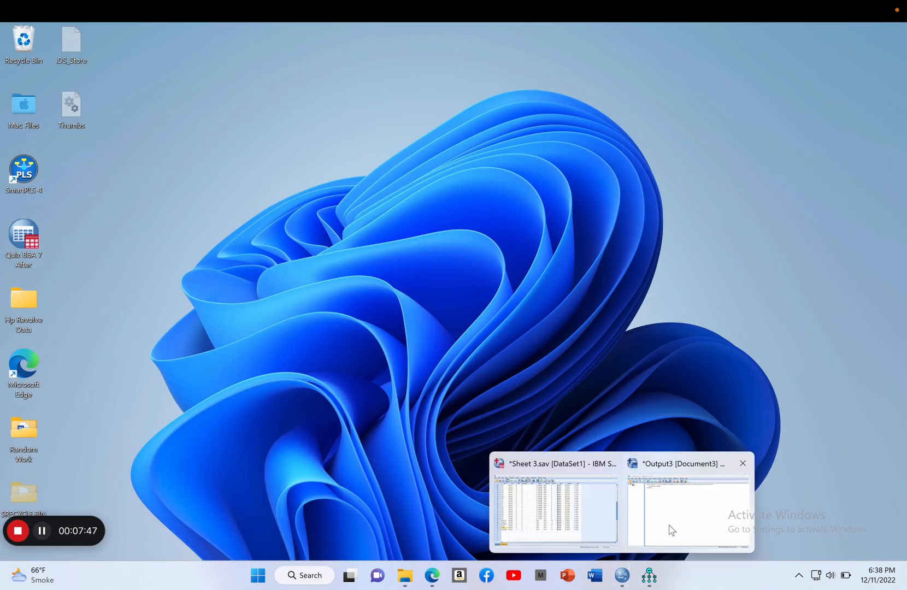
{"action": "left_click", "coordinate": [587, 518]}
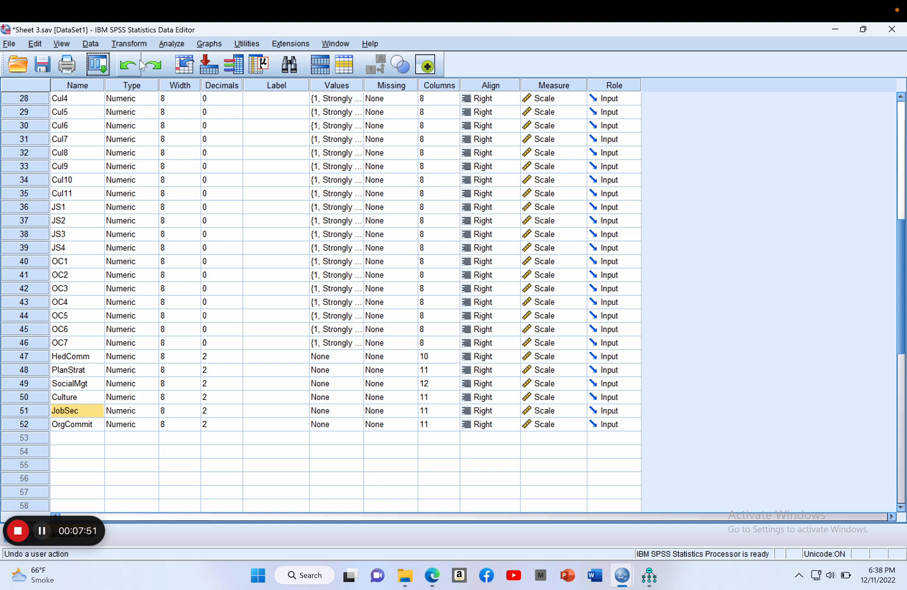
{"action": "left_click", "coordinate": [171, 44]}
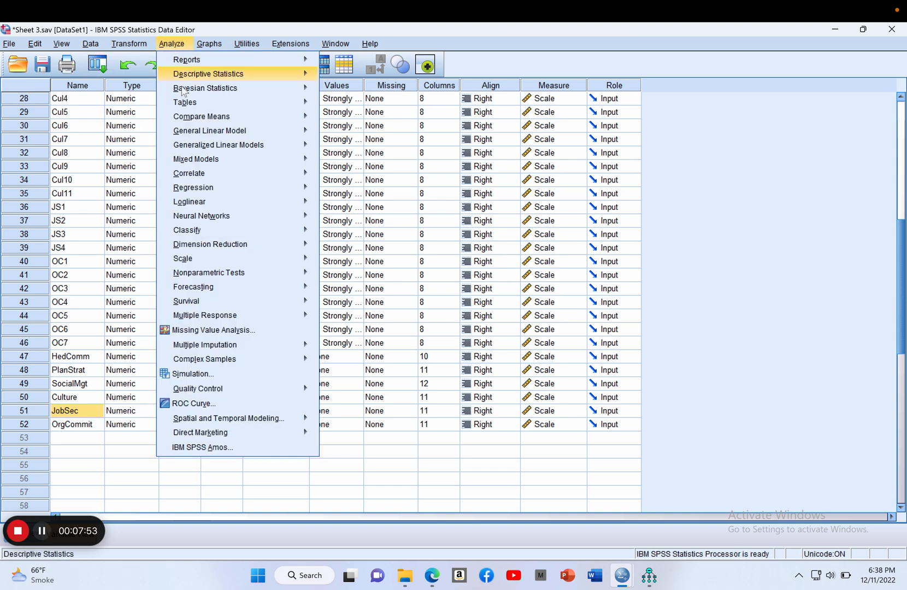
{"action": "mouse_move", "coordinate": [214, 250]}
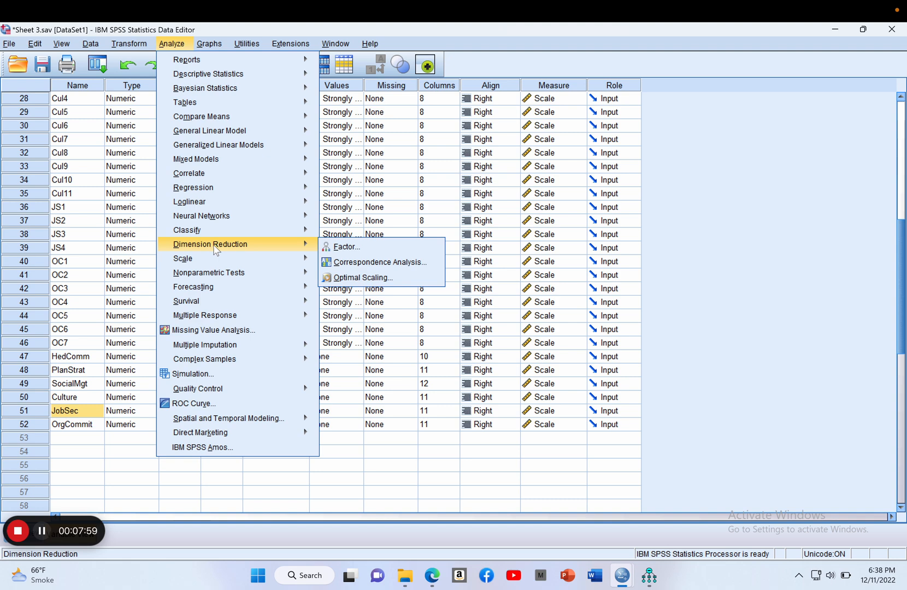
{"action": "left_click", "coordinate": [345, 248]}
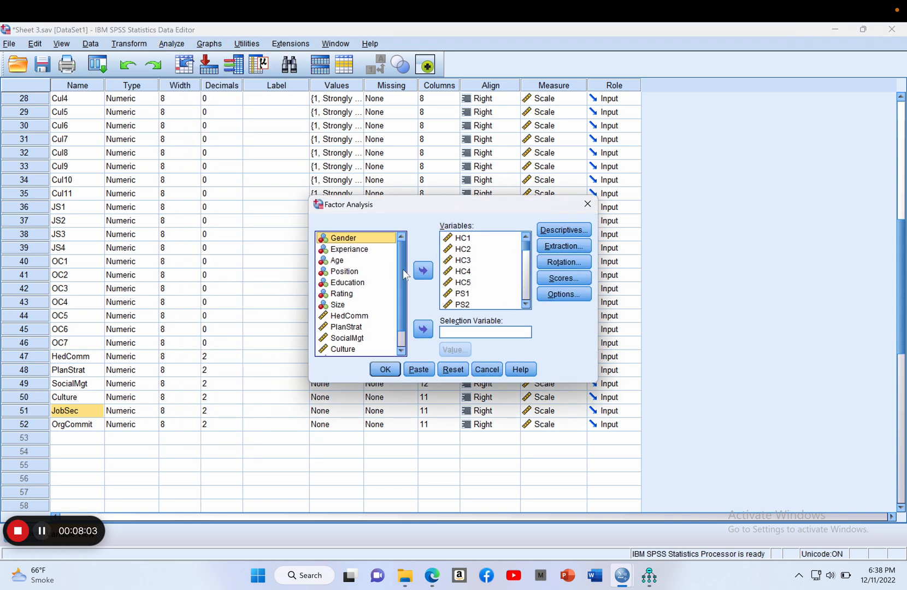
Take all item variables out of the Factor Analysis variable list and add them back, from HC1 onward.
{"action": "left_click", "coordinate": [466, 273]}
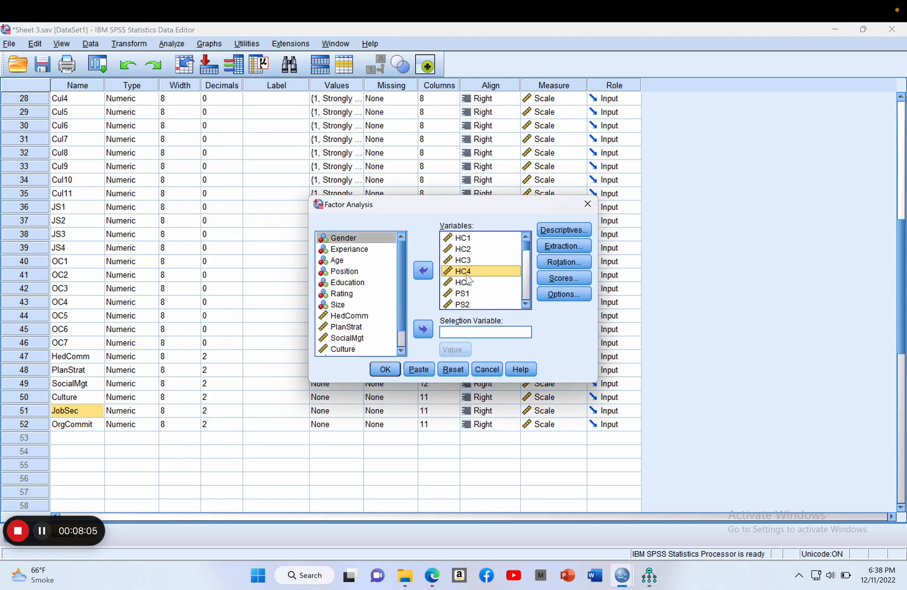
{"action": "key", "text": "ctrl+a"}
{"action": "left_click", "coordinate": [423, 269]}
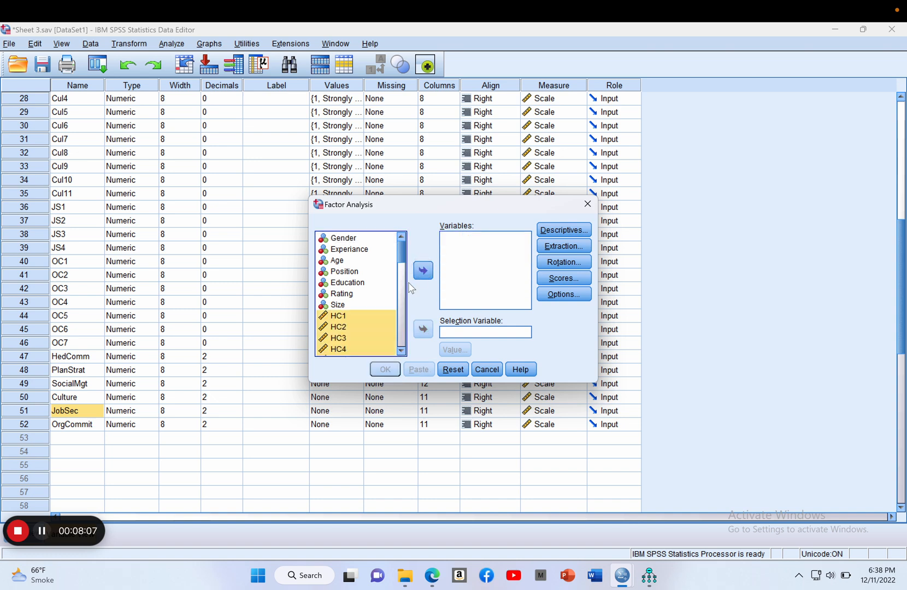
{"action": "left_click_drag", "start_coordinate": [401, 259], "coordinate": [399, 338]}
{"action": "left_click", "coordinate": [423, 271]}
Run the factor analysis using principal components with 6 fixed factors, Varimax rotation, and small coefficients suppressed below .40.
{"action": "left_click", "coordinate": [553, 246]}
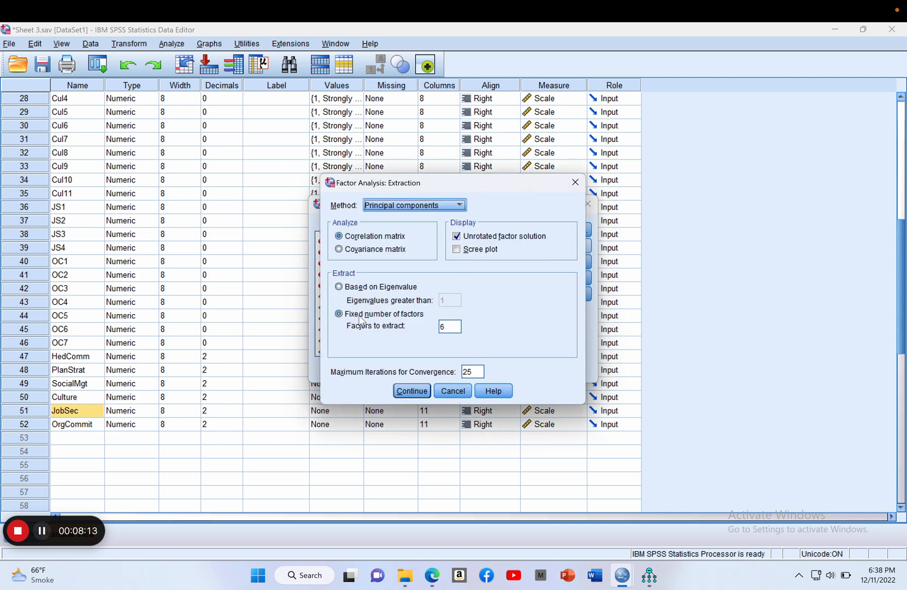
{"action": "left_click", "coordinate": [412, 390]}
{"action": "left_click", "coordinate": [565, 262]}
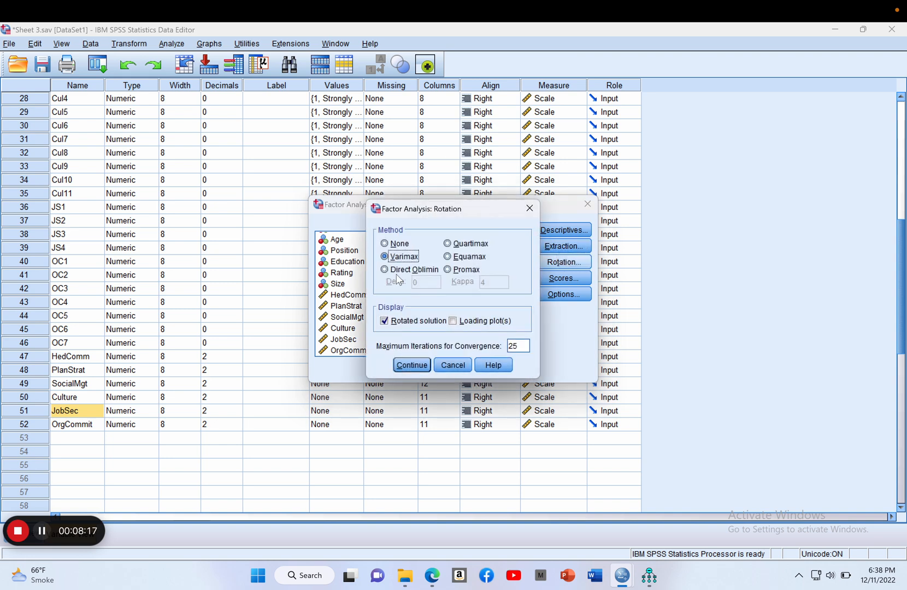
{"action": "left_click", "coordinate": [412, 366]}
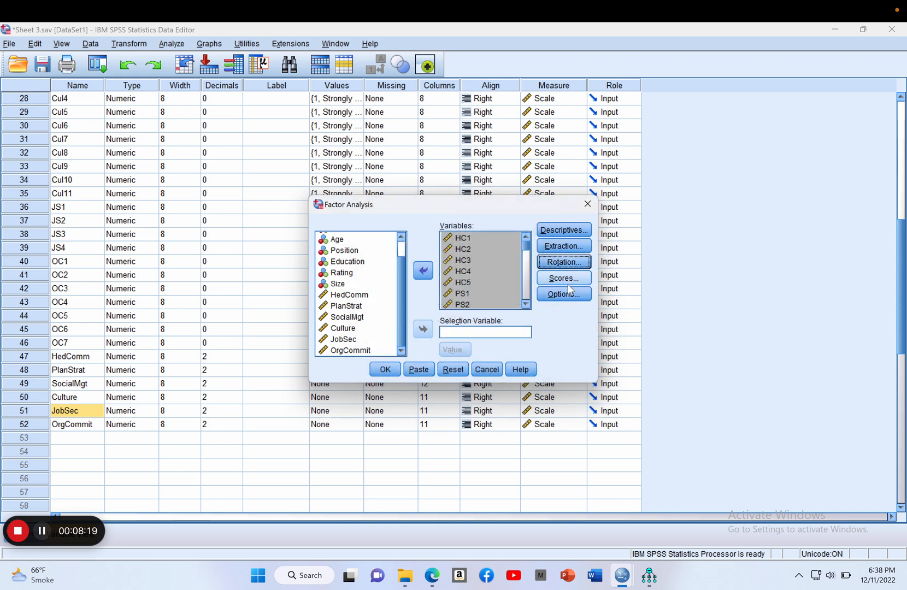
{"action": "left_click", "coordinate": [563, 293]}
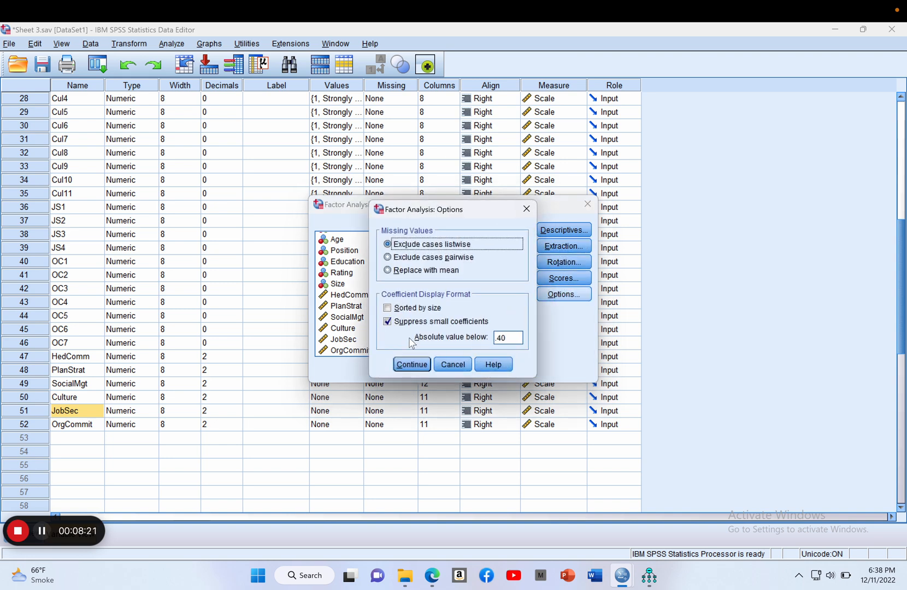
{"action": "left_click", "coordinate": [413, 365]}
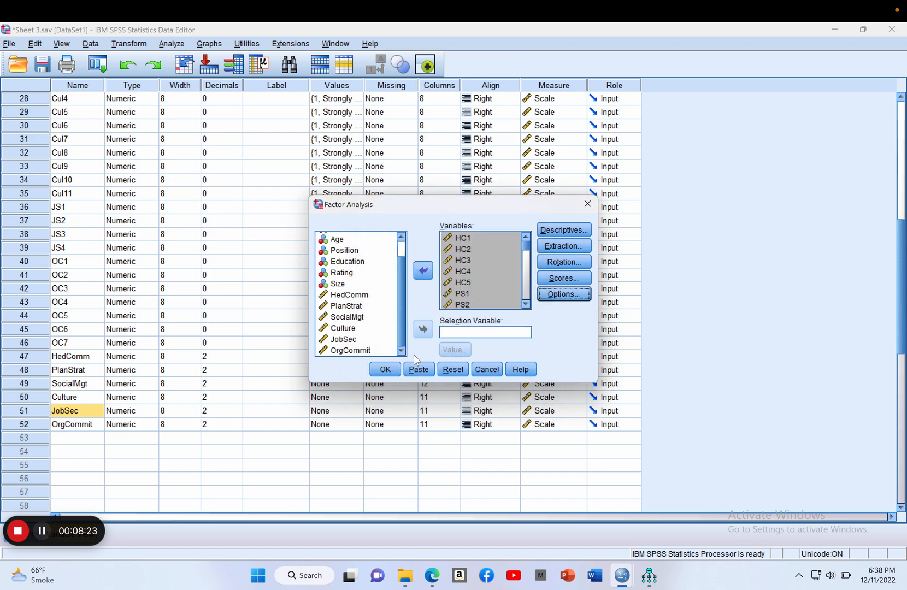
{"action": "left_click", "coordinate": [381, 368]}
Open the Rotated Component Matrix for editing and delete the PS1 cross-loading on component 4.
{"action": "scroll", "coordinate": [373, 371], "scroll_direction": "down", "scroll_amount": 12}
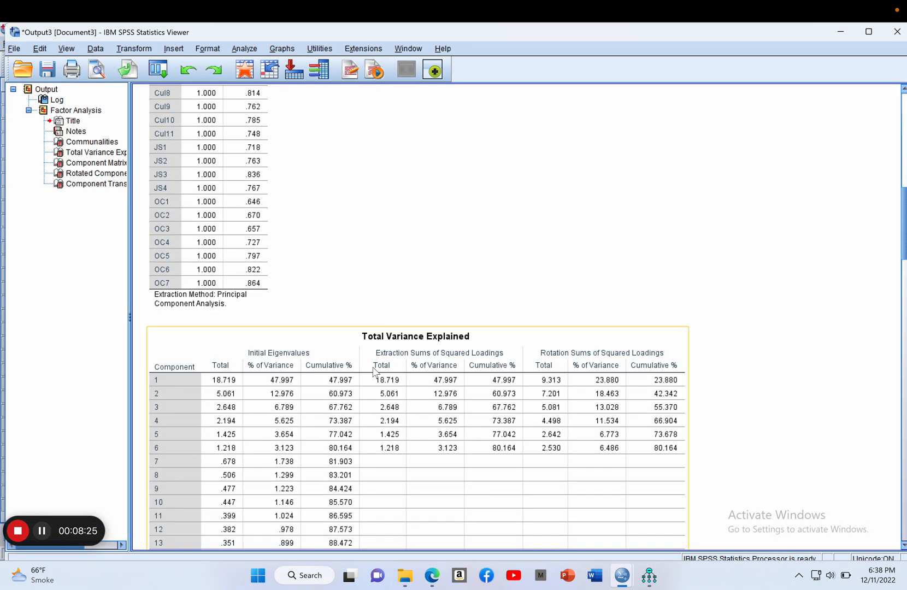
{"action": "scroll", "coordinate": [374, 371], "scroll_direction": "down", "scroll_amount": 15}
{"action": "scroll", "coordinate": [375, 373], "scroll_direction": "down", "scroll_amount": 15}
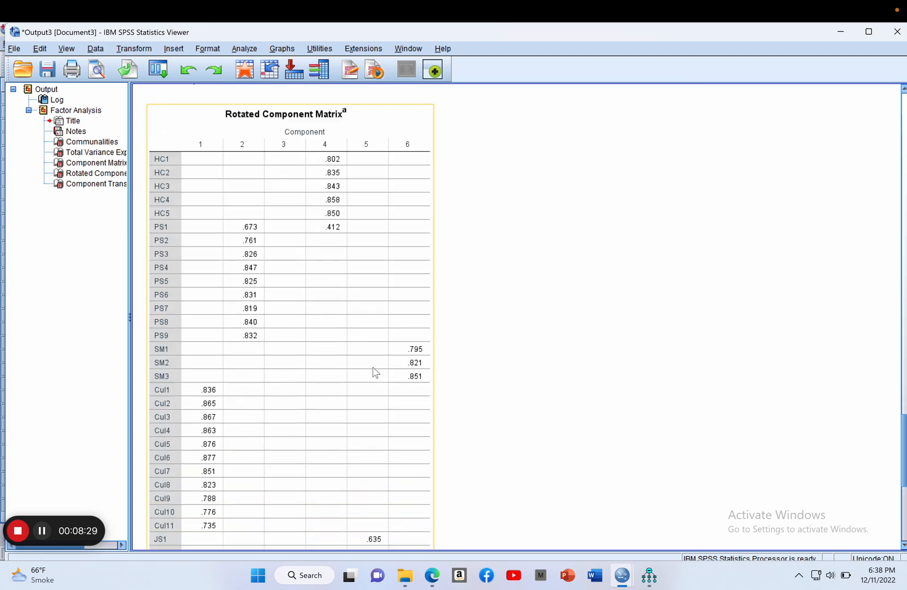
{"action": "scroll", "coordinate": [375, 373], "scroll_direction": "down", "scroll_amount": 4}
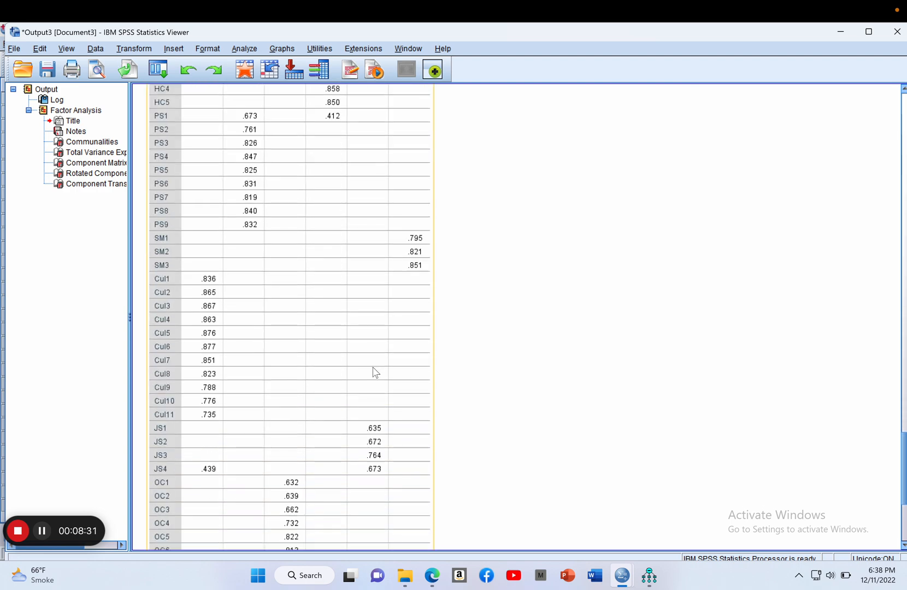
{"action": "double_click", "coordinate": [352, 130]}
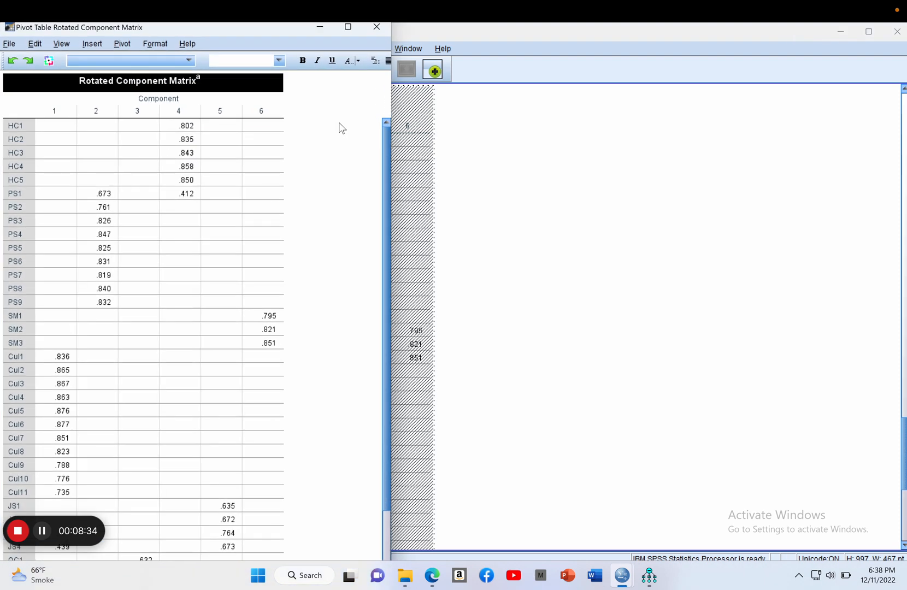
{"action": "double_click", "coordinate": [189, 193]}
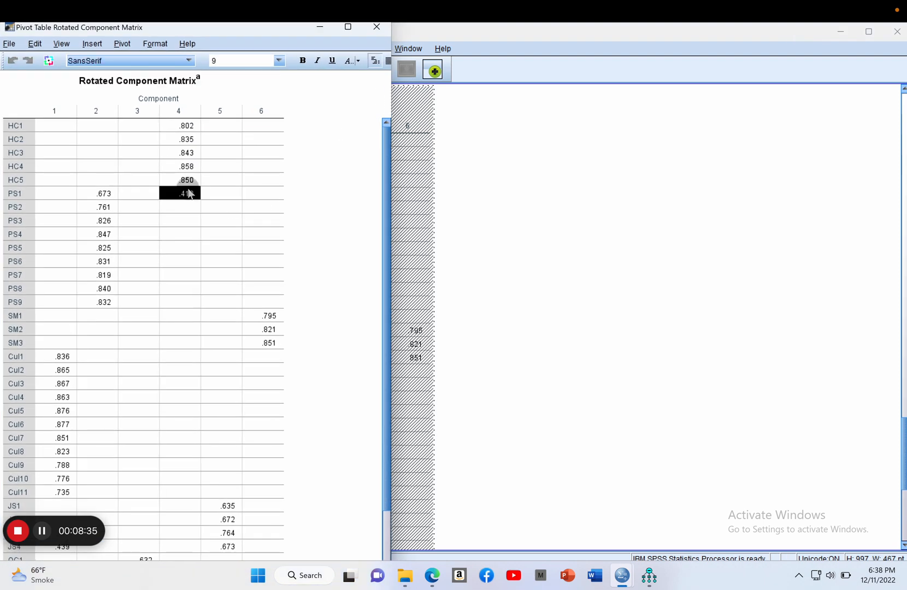
{"action": "key", "text": "Delete"}
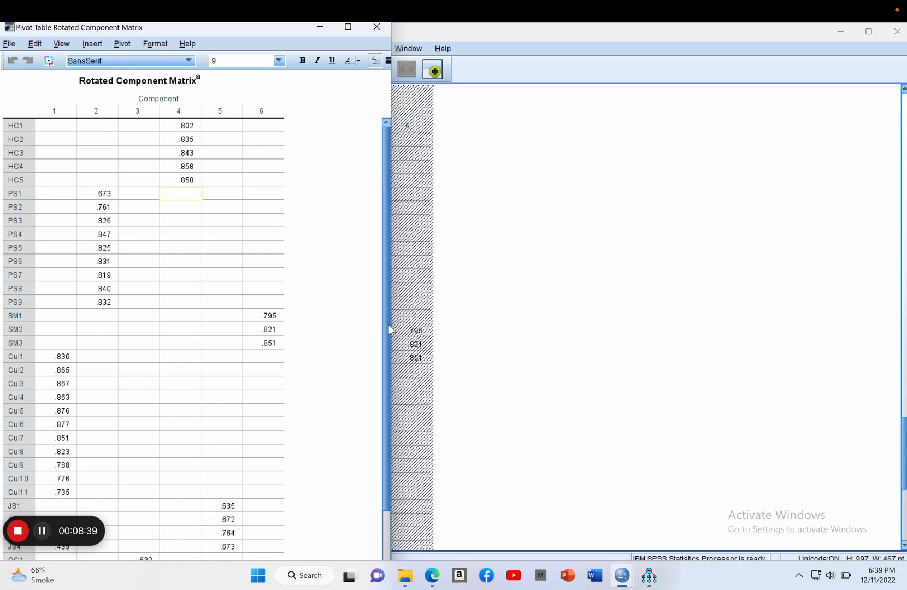
Try to delete the JS4 cross-loading on component 1 and close the pivot table editor.
{"action": "scroll", "coordinate": [385, 360], "scroll_direction": "down", "scroll_amount": 3}
{"action": "double_click", "coordinate": [64, 473]}
{"action": "key", "text": "Delete"}
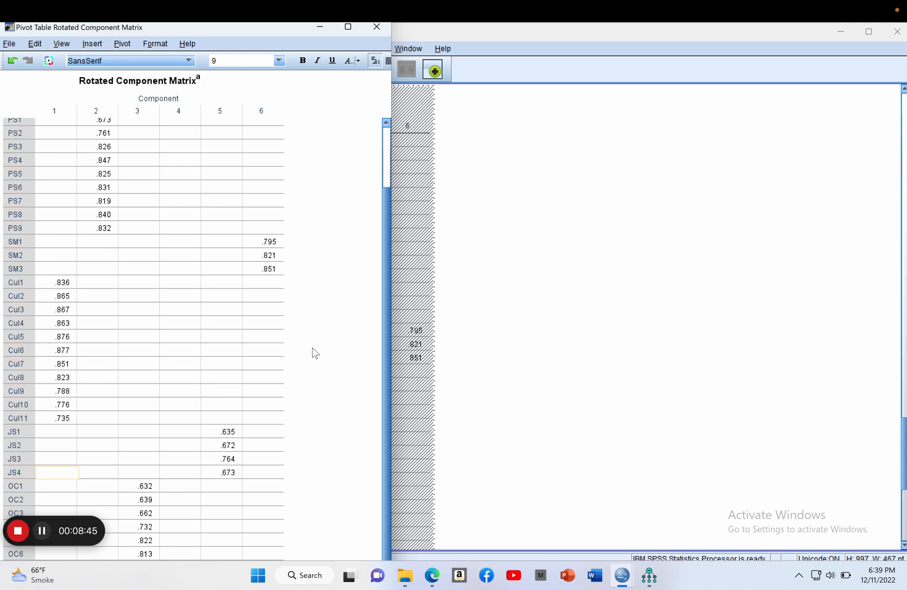
{"action": "left_click", "coordinate": [377, 27]}
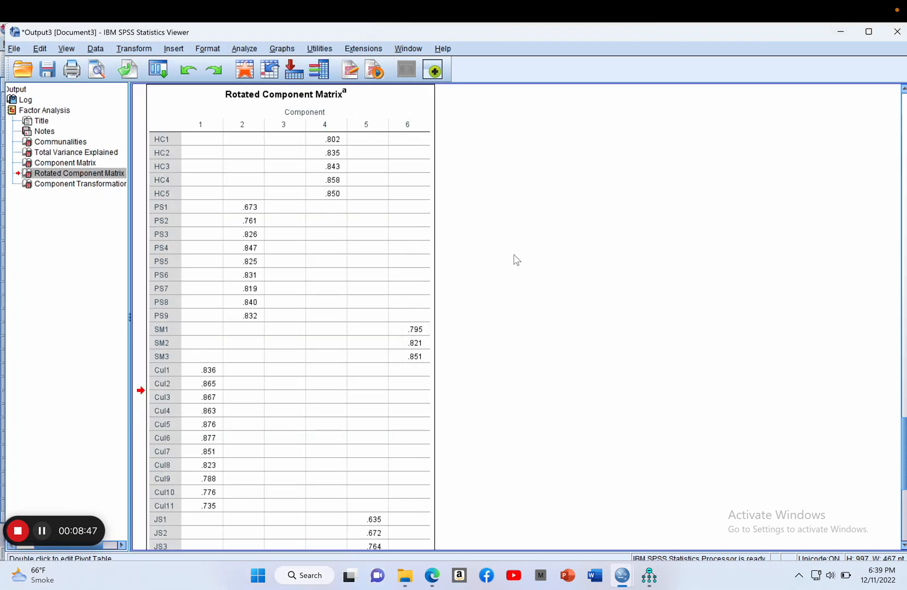
Check the Rotated Component Matrix for remaining cross-loadings, in the output and in the pivot table editor.
{"action": "scroll", "coordinate": [516, 260], "scroll_direction": "down", "scroll_amount": 3}
{"action": "left_click", "coordinate": [354, 350]}
{"action": "scroll", "coordinate": [354, 351], "scroll_direction": "down", "scroll_amount": 5}
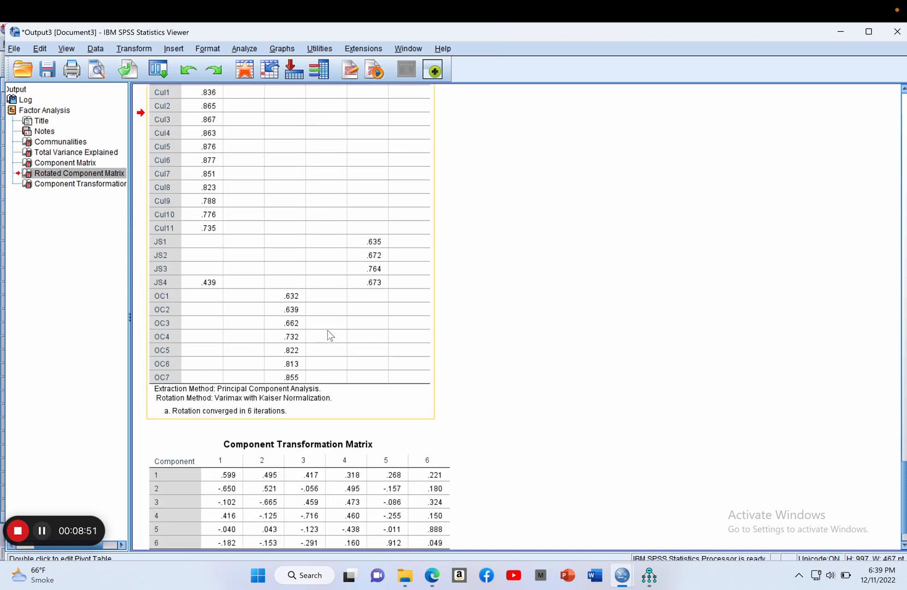
{"action": "scroll", "coordinate": [206, 284], "scroll_direction": "up", "scroll_amount": 8}
{"action": "double_click", "coordinate": [207, 284]}
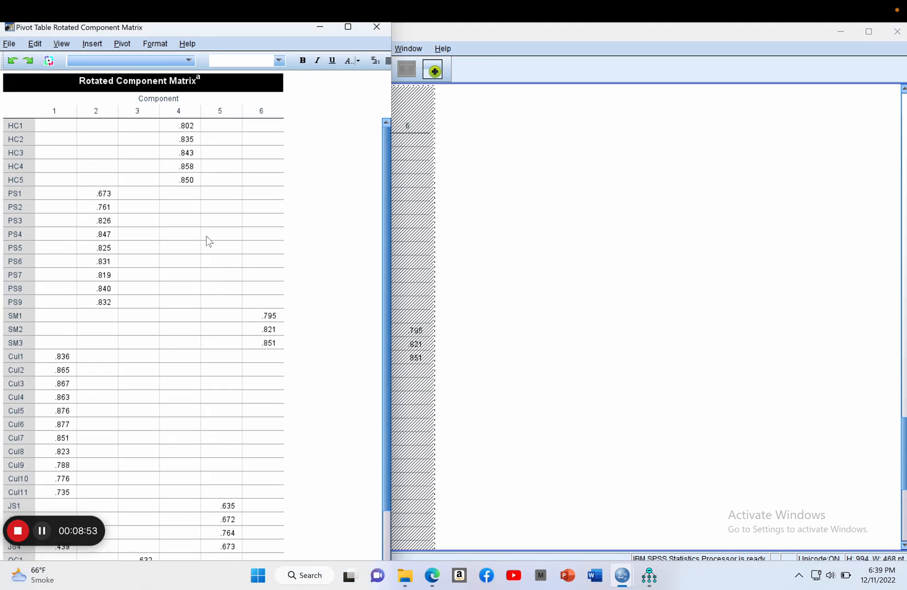
{"action": "scroll", "coordinate": [209, 241], "scroll_direction": "down", "scroll_amount": 1}
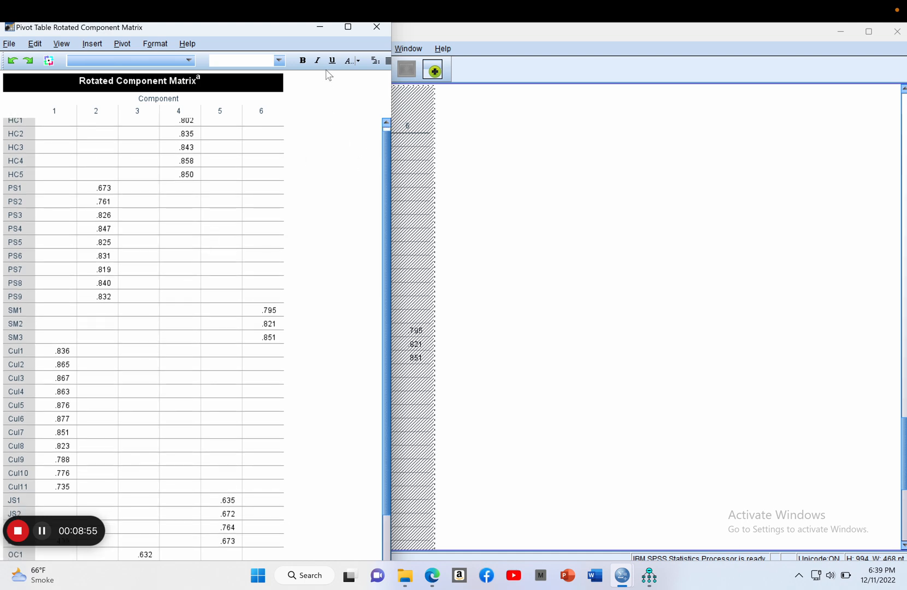
{"action": "left_click", "coordinate": [376, 26]}
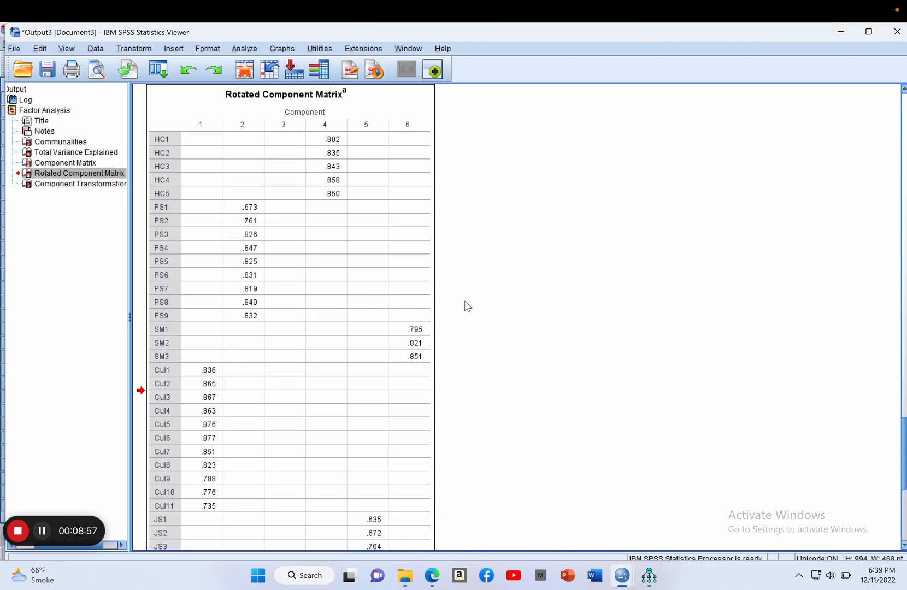
{"action": "scroll", "coordinate": [466, 305], "scroll_direction": "down", "scroll_amount": 3}
{"action": "left_click", "coordinate": [301, 427]}
{"action": "scroll", "coordinate": [226, 449], "scroll_direction": "up", "scroll_amount": 3}
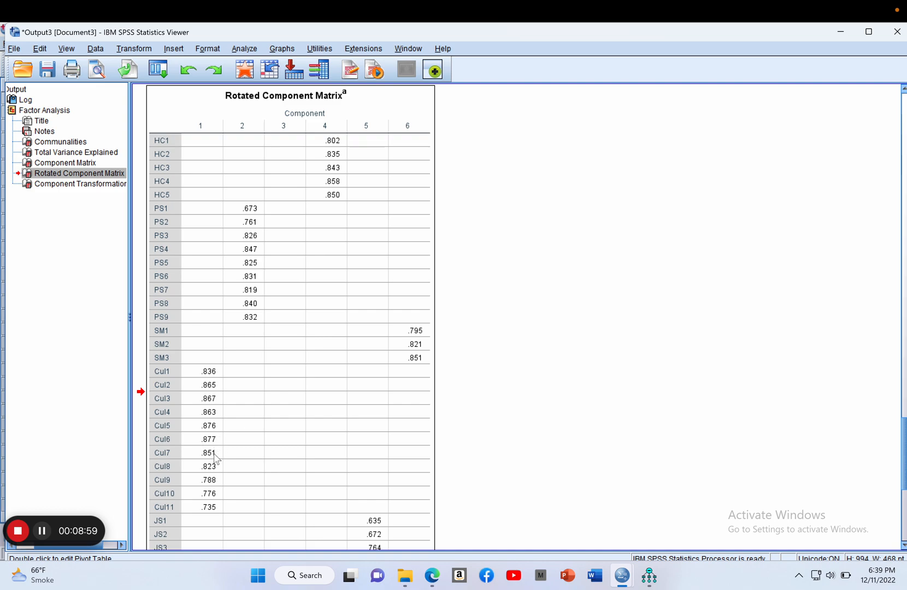
Delete the JS4 cross-loading on component 1 in the Rotated Component Matrix and return to the output.
{"action": "scroll", "coordinate": [229, 478], "scroll_direction": "down", "scroll_amount": 3}
{"action": "double_click", "coordinate": [210, 402]}
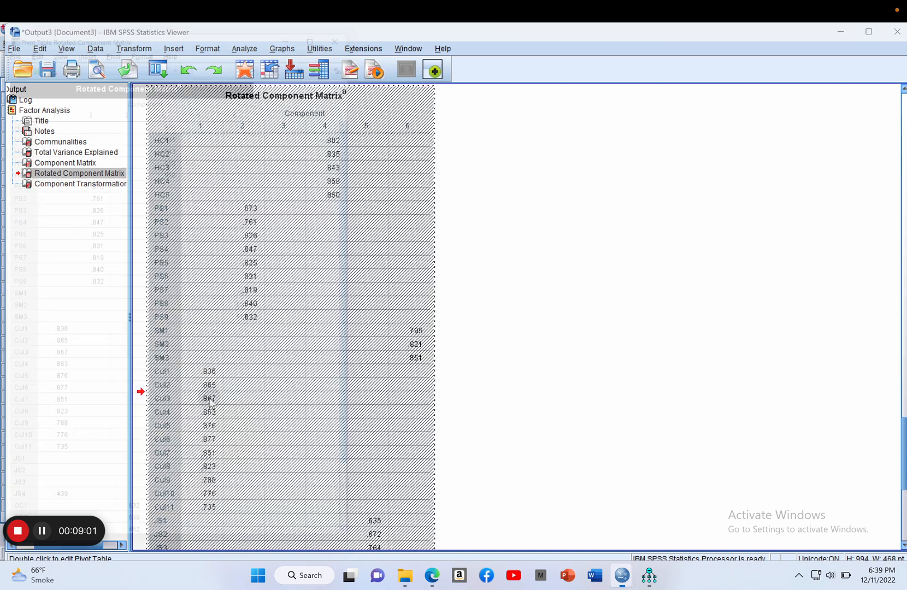
{"action": "scroll", "coordinate": [210, 403], "scroll_direction": "down", "scroll_amount": 3}
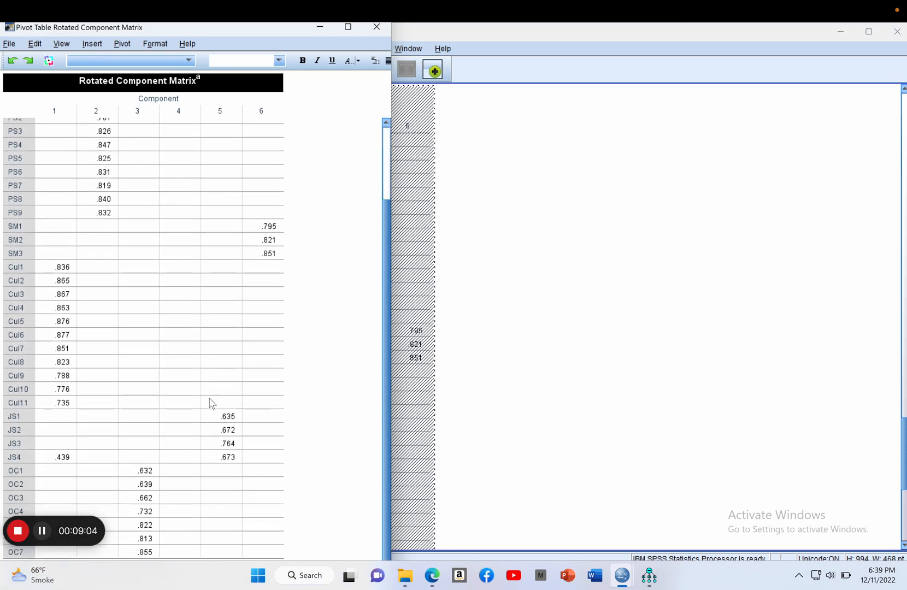
{"action": "left_click", "coordinate": [70, 460]}
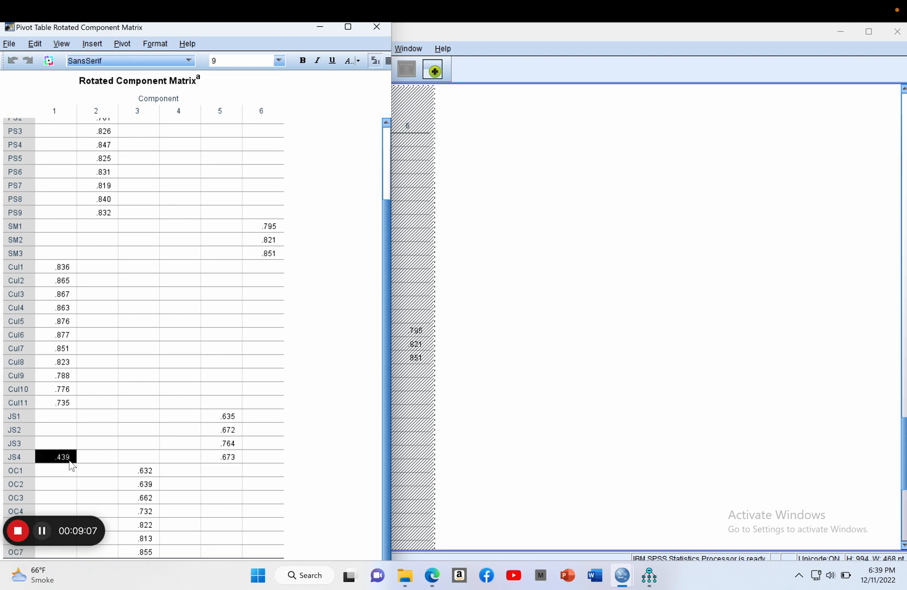
{"action": "double_click", "coordinate": [70, 462]}
{"action": "key", "text": "Delete"}
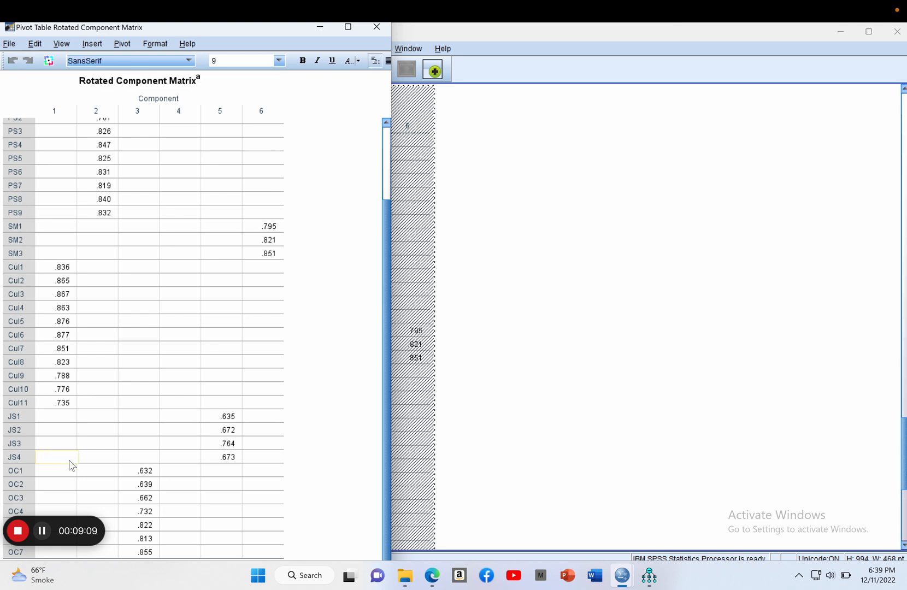
{"action": "double_click", "coordinate": [67, 477]}
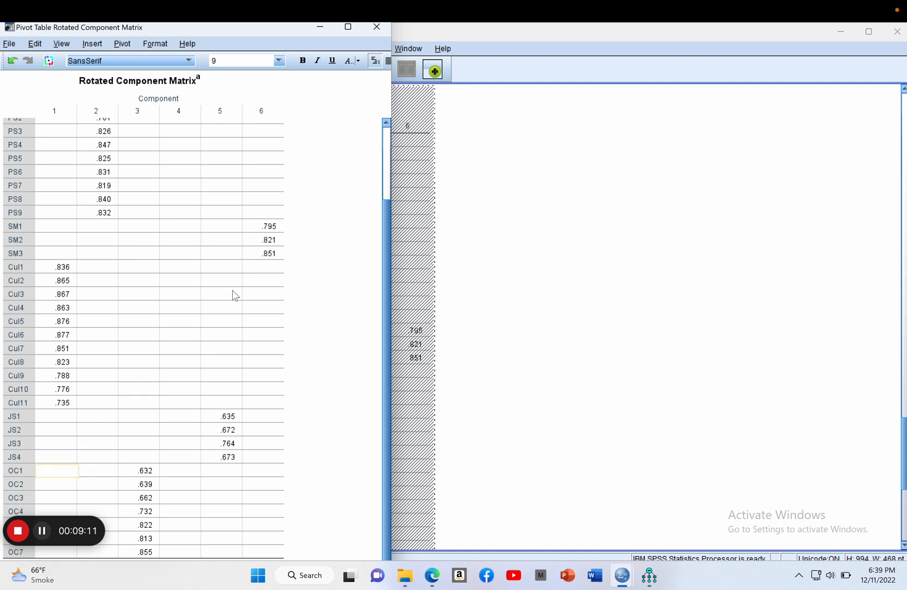
{"action": "scroll", "coordinate": [242, 200], "scroll_direction": "up", "scroll_amount": 1}
{"action": "scroll", "coordinate": [241, 199], "scroll_direction": "up", "scroll_amount": 3}
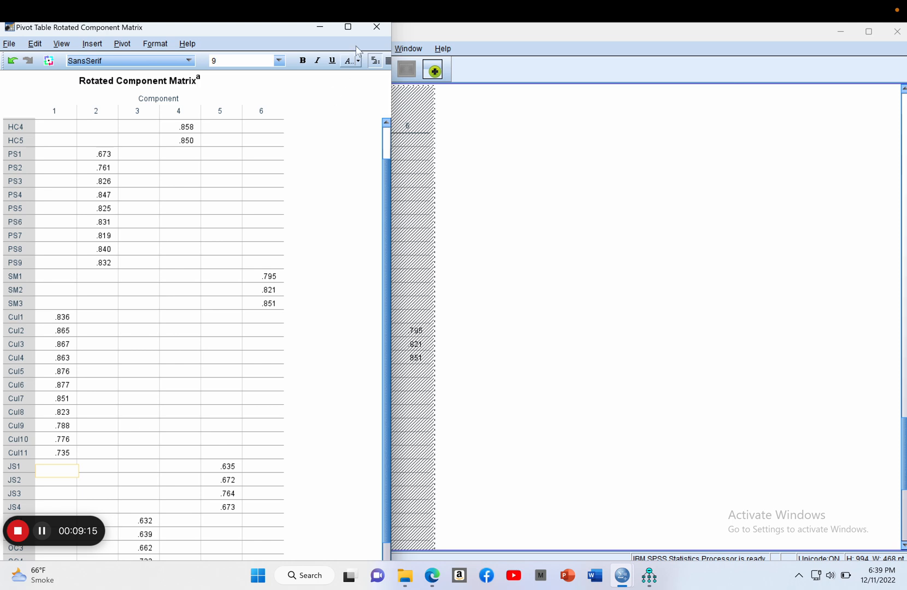
{"action": "left_click", "coordinate": [376, 28]}
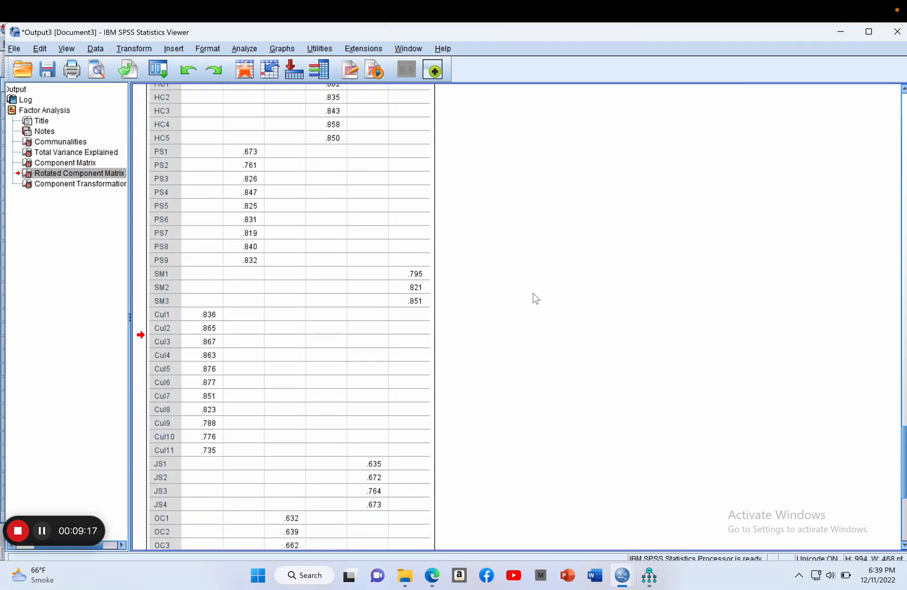
{"action": "scroll", "coordinate": [536, 297], "scroll_direction": "down", "scroll_amount": 6}
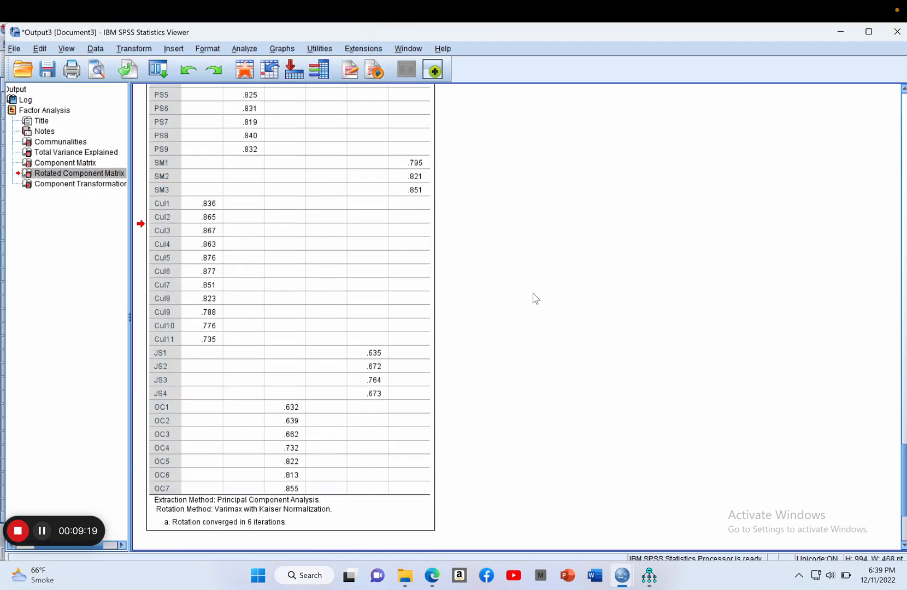
Switch to Amos Graphics and start a new diagram, discarding the unsaved one.
{"action": "scroll", "coordinate": [346, 302], "scroll_direction": "up", "scroll_amount": 5}
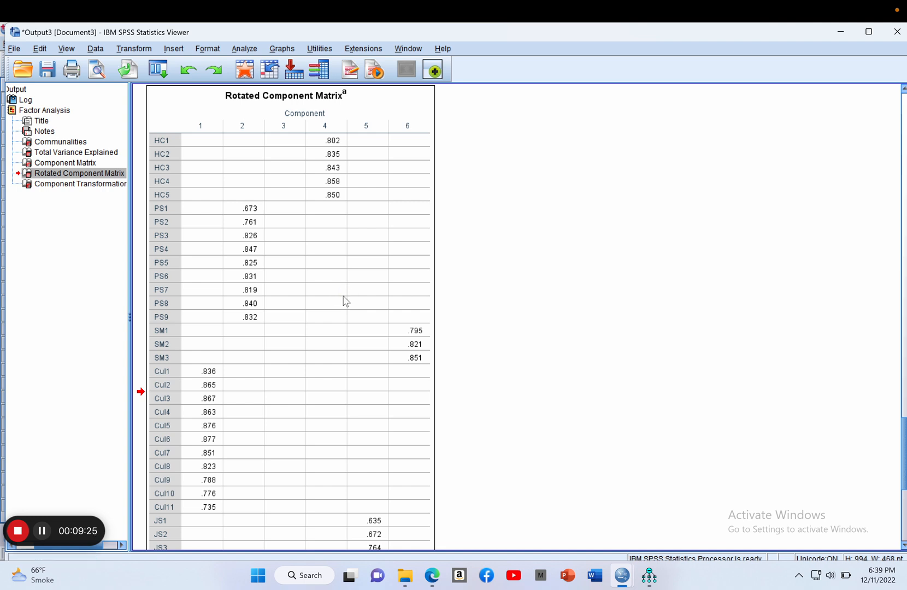
{"action": "left_click", "coordinate": [649, 576]}
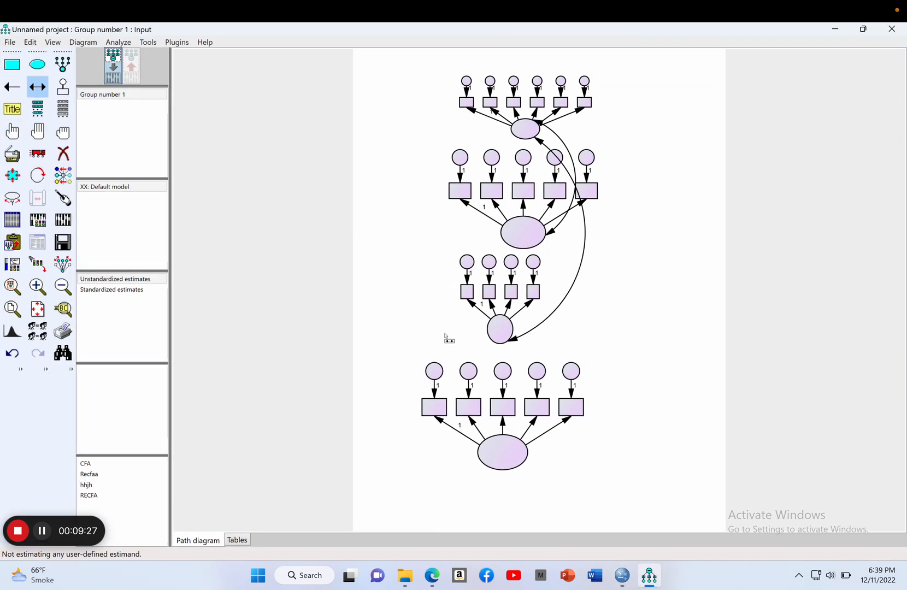
{"action": "left_click", "coordinate": [9, 42]}
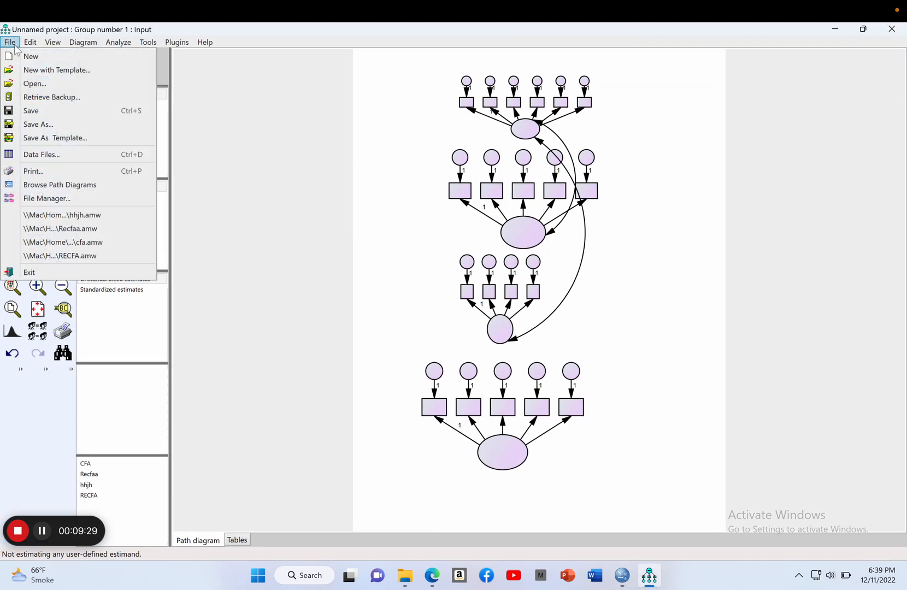
{"action": "left_click", "coordinate": [30, 56]}
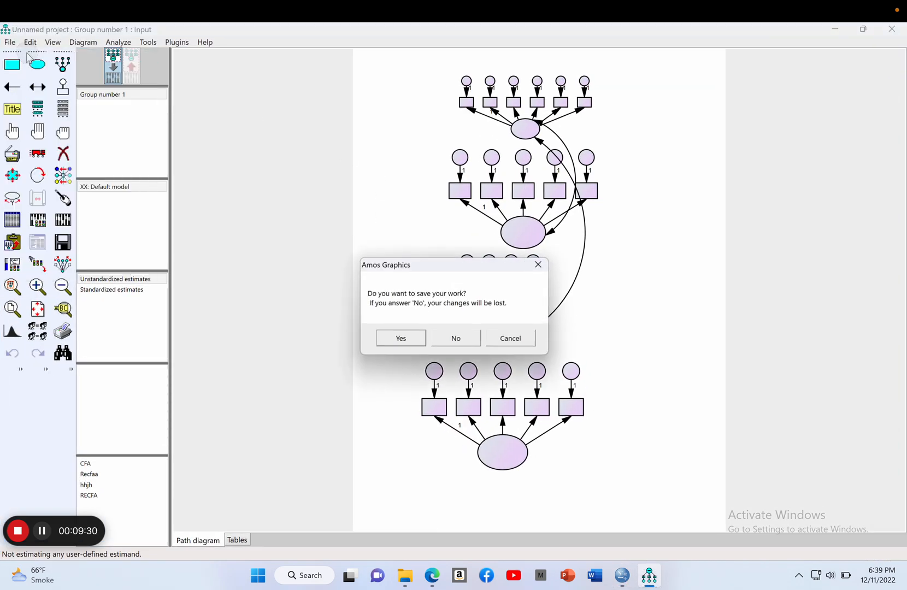
{"action": "left_click", "coordinate": [462, 342]}
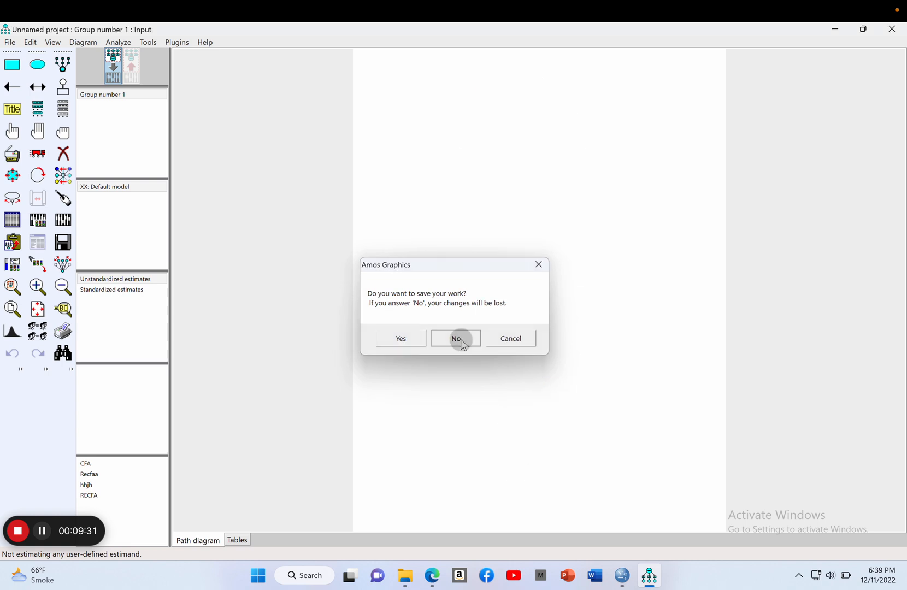
Create the diagram with the Pattern Matrix Model Builder from the copied SPSS Rotated Component Matrix.
{"action": "left_click", "coordinate": [177, 42]}
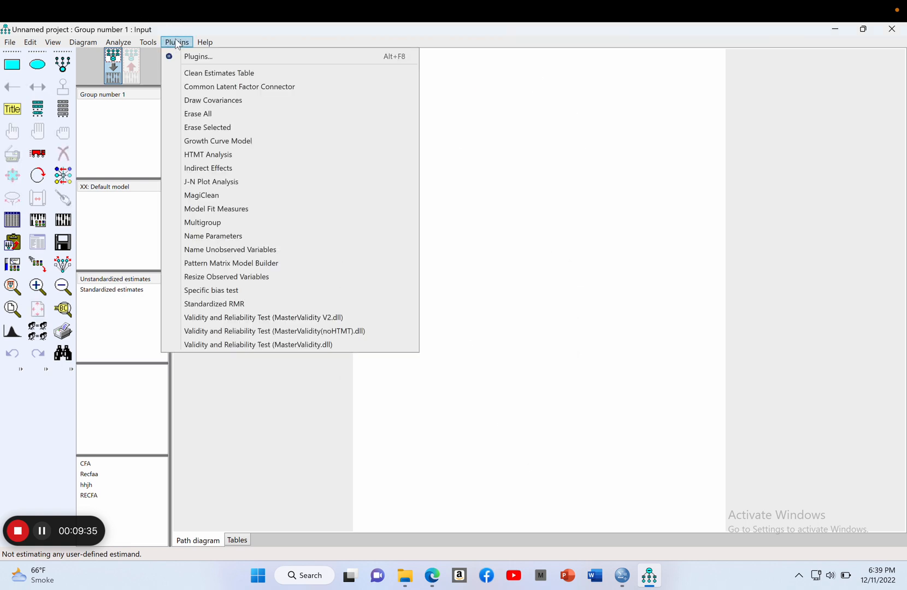
{"action": "left_click", "coordinate": [230, 267]}
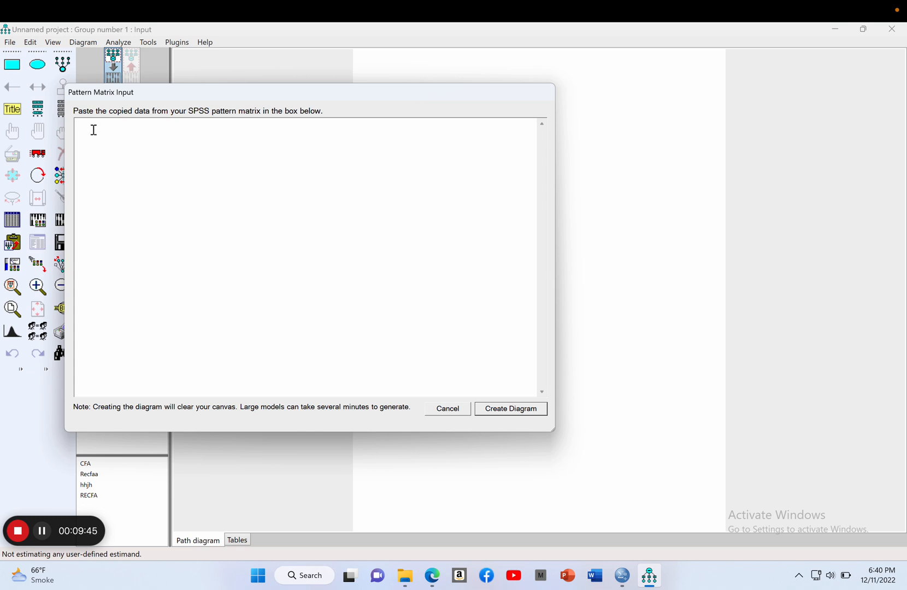
{"action": "key", "text": "ctrl+v"}
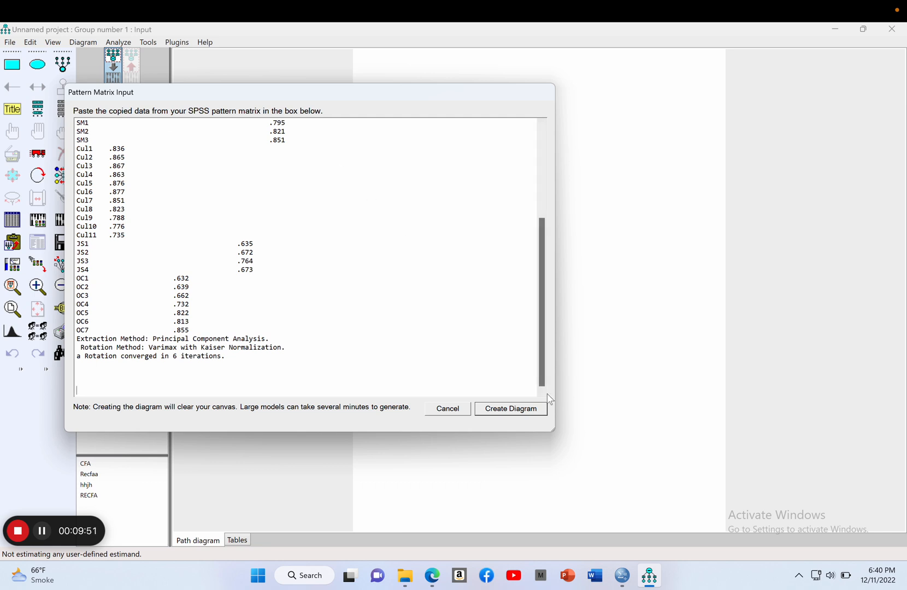
{"action": "left_click", "coordinate": [527, 413]}
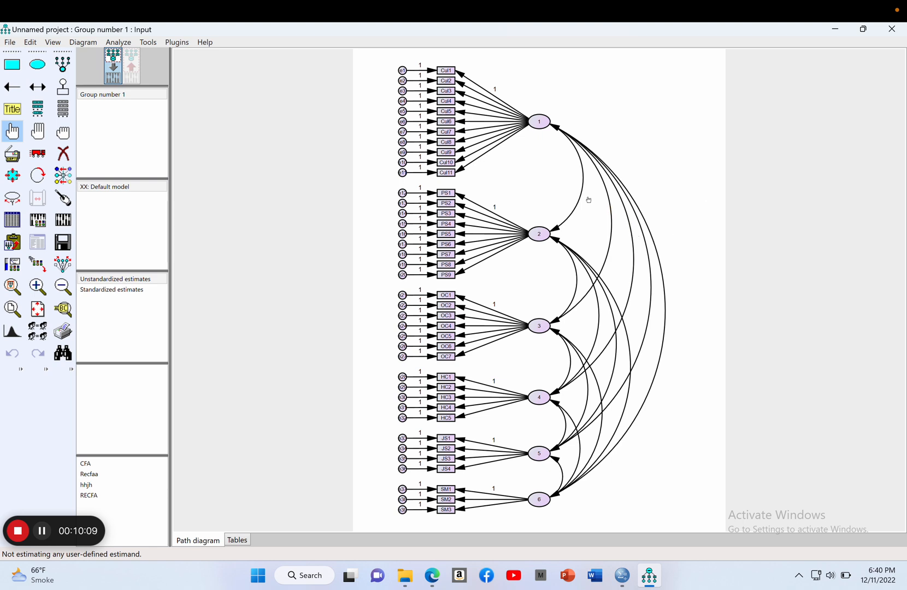
Rename the latent factor of the Cul items to OrganC in its object properties.
{"action": "double_click", "coordinate": [539, 122]}
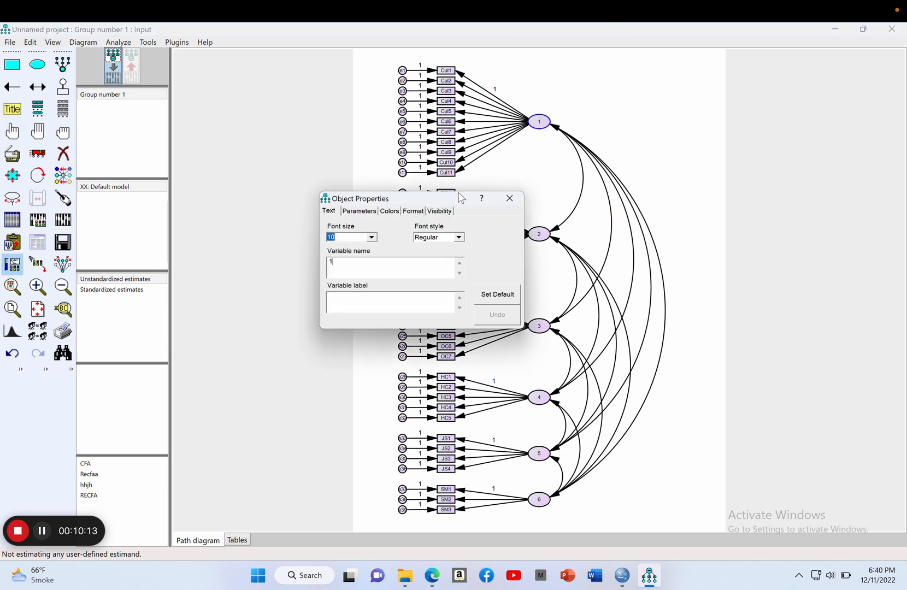
{"action": "left_click_drag", "start_coordinate": [460, 198], "coordinate": [303, 221]}
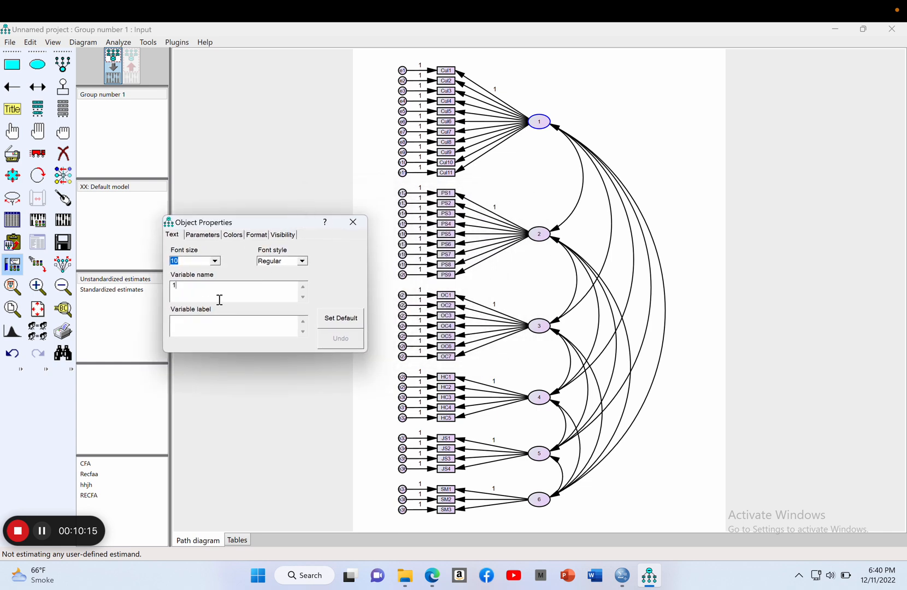
{"action": "key", "text": "BackSpace"}
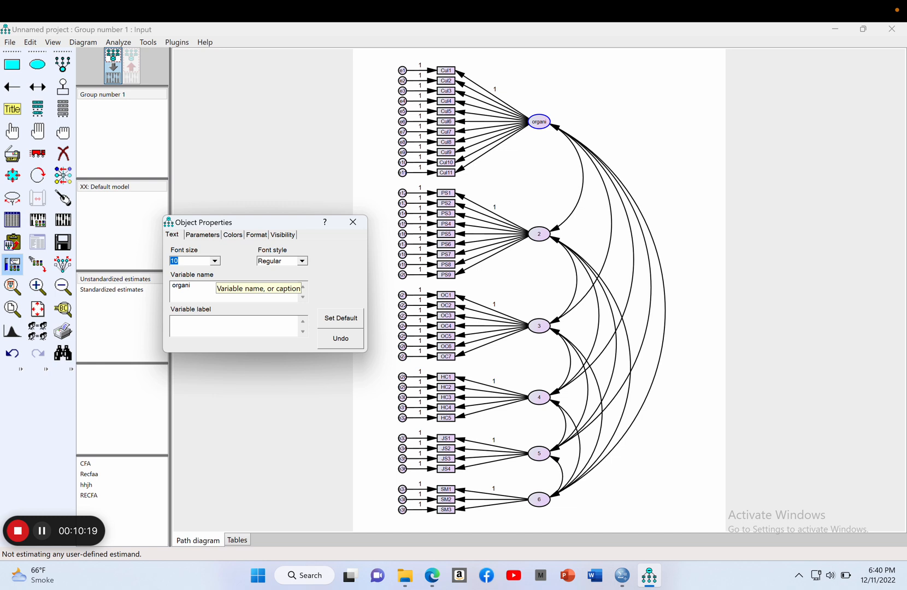
{"action": "key", "text": "BackSpace"}
{"action": "key", "text": "BackSpace"}
{"action": "key", "text": "BackSpace"}
{"action": "key", "text": "BackSpace"}
{"action": "key", "text": "BackSpace"}
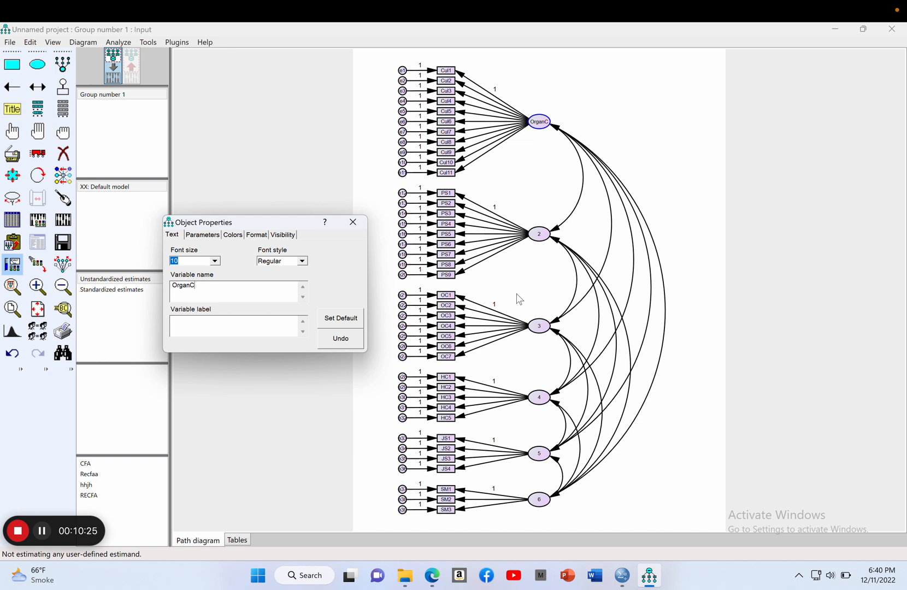
Rename the latent factor of the PS items to PlanS and that of the OC items to OrganiCm.
{"action": "left_click", "coordinate": [534, 240]}
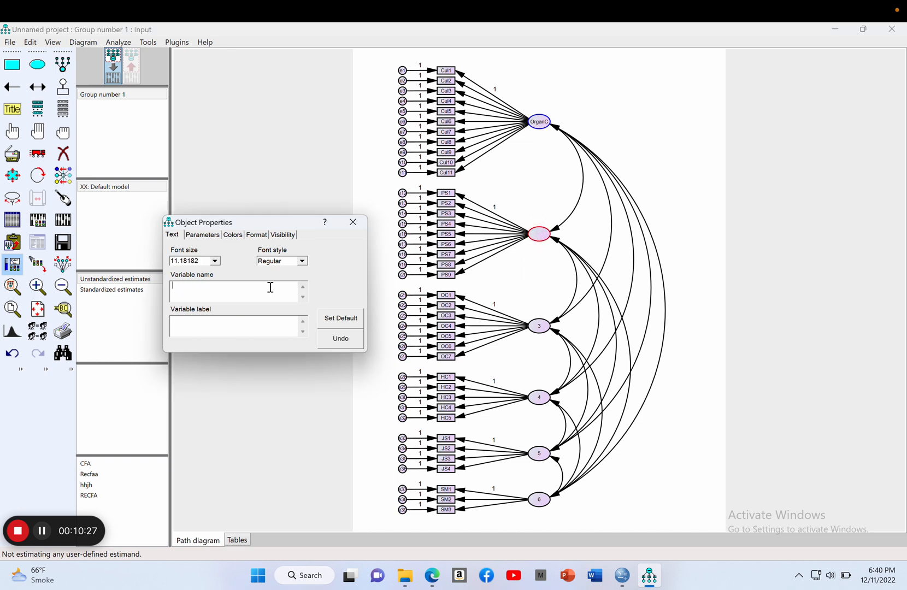
{"action": "key", "text": "BackSpace"}
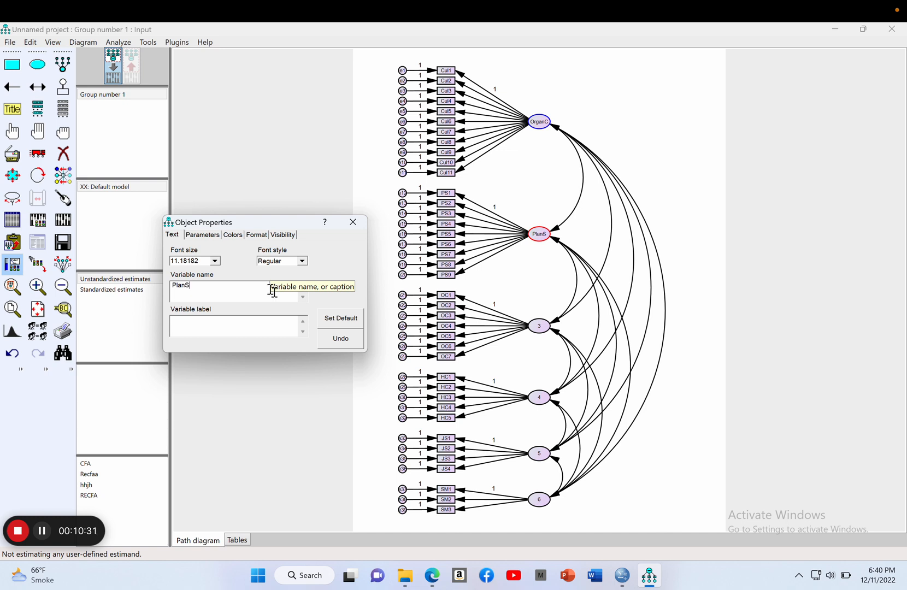
{"action": "type", "text": "PlanS"}
{"action": "left_click", "coordinate": [539, 326]}
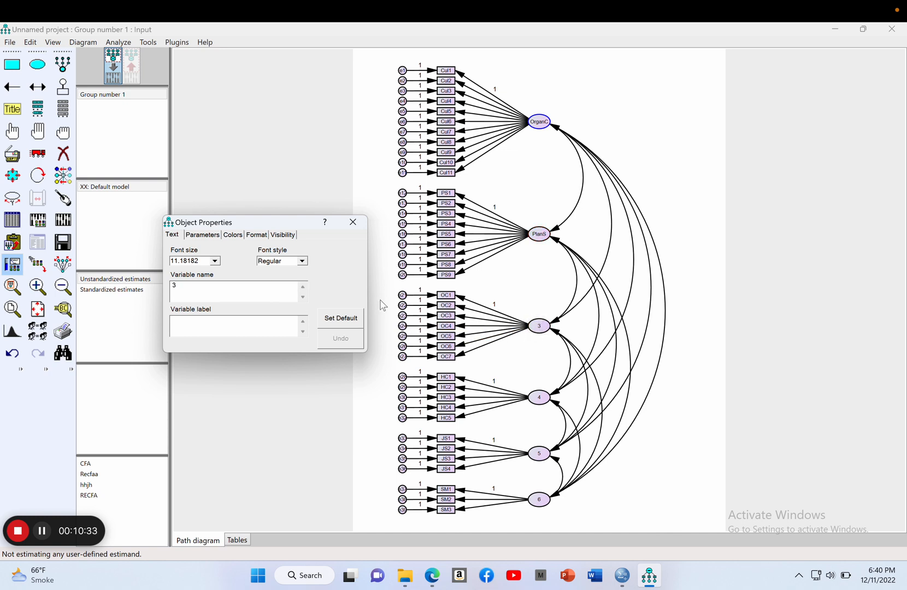
{"action": "type", "text": "OrganiCm"}
Rename the latent factor of the HC items to HedonicC and that of the JS items to JobS.
{"action": "left_click", "coordinate": [540, 402]}
{"action": "key", "text": "BackSpace"}
{"action": "type", "text": "Hedonic"}
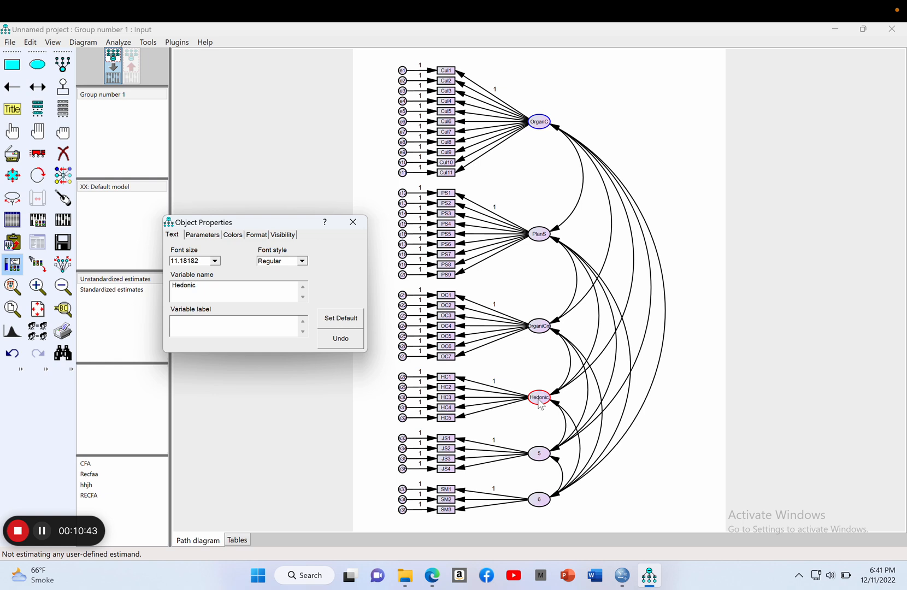
{"action": "left_click", "coordinate": [539, 454]}
Rename the latent factor of the SM items to SocialM and close the object properties.
{"action": "left_click", "coordinate": [540, 499]}
{"action": "key", "text": "BackSpace"}
{"action": "type", "text": "SocialM"}
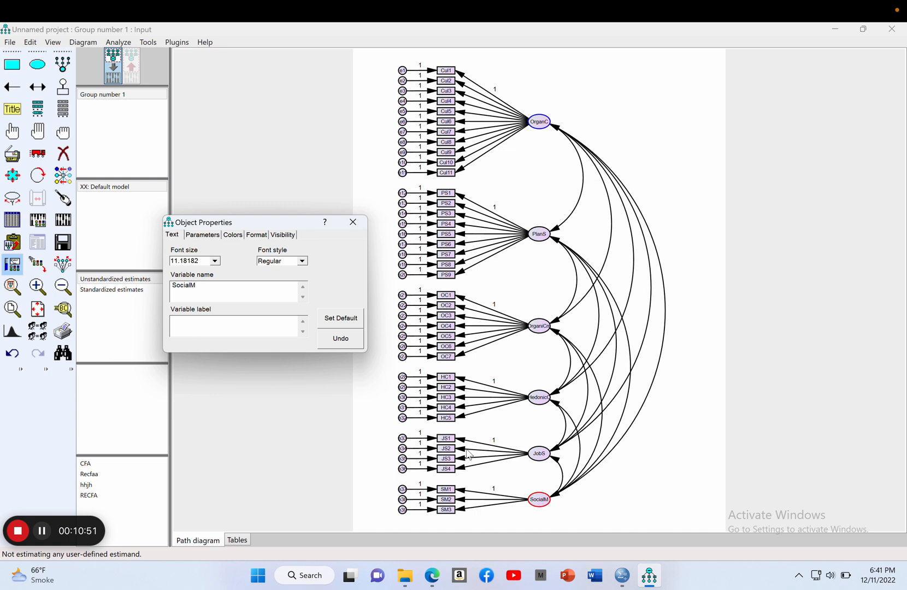
{"action": "left_click", "coordinate": [352, 222]}
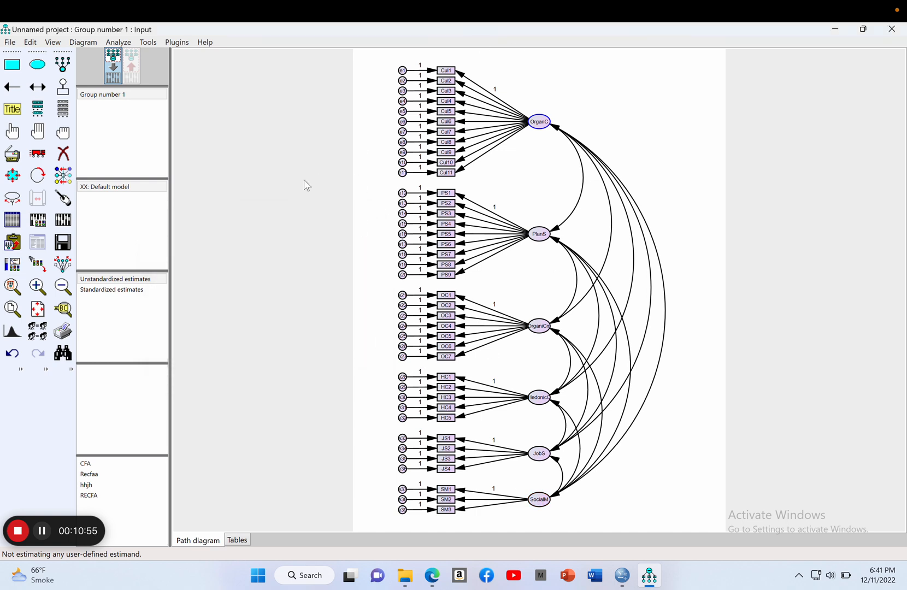
Enable standardized estimates, squared multiple correlations, modification indices, factor score weights, and covariances and correlations of estimates as analysis output.
{"action": "left_click", "coordinate": [38, 219]}
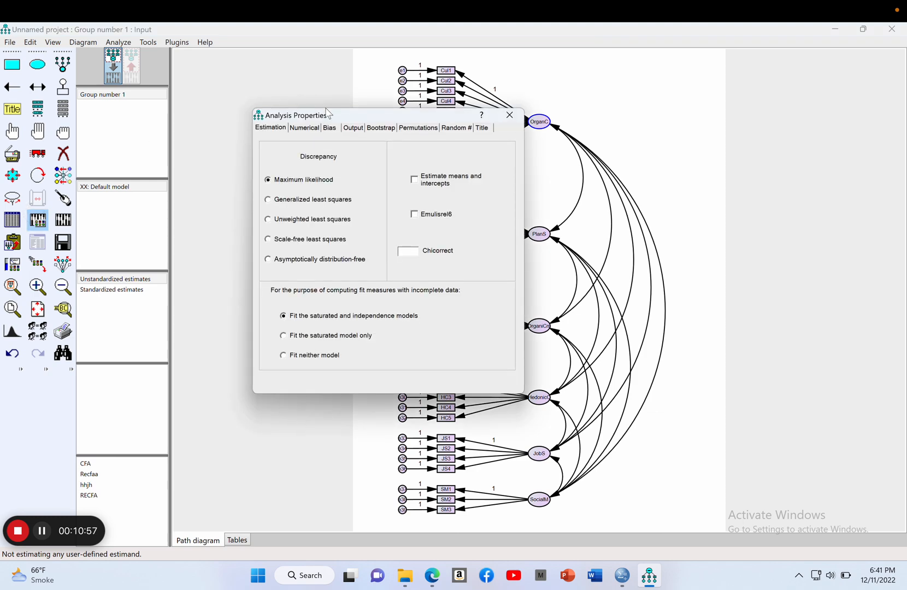
{"action": "left_click", "coordinate": [353, 128]}
{"action": "left_click", "coordinate": [301, 187]}
{"action": "left_click", "coordinate": [297, 212]}
{"action": "left_click", "coordinate": [288, 334]}
{"action": "left_click", "coordinate": [431, 190]}
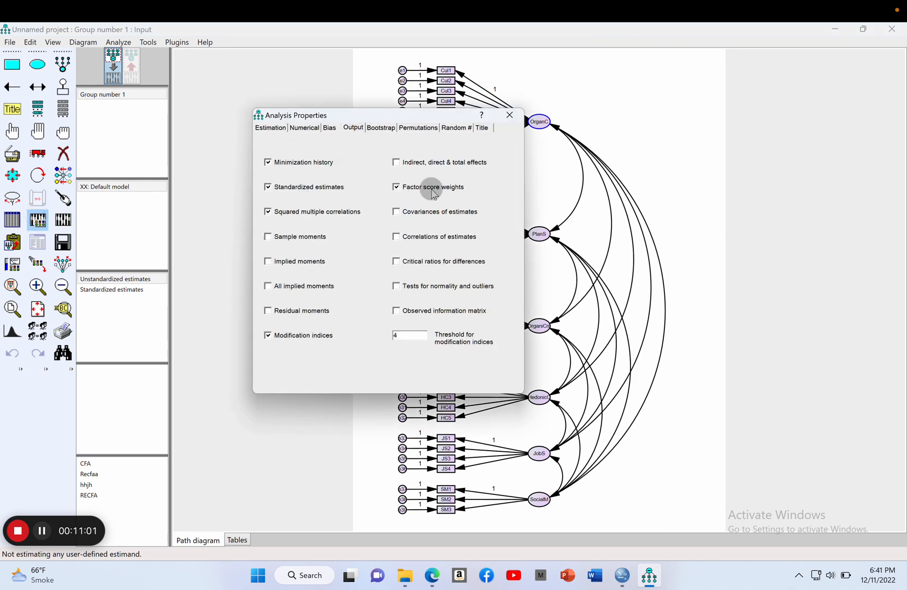
{"action": "left_click", "coordinate": [431, 212]}
{"action": "left_click", "coordinate": [429, 236]}
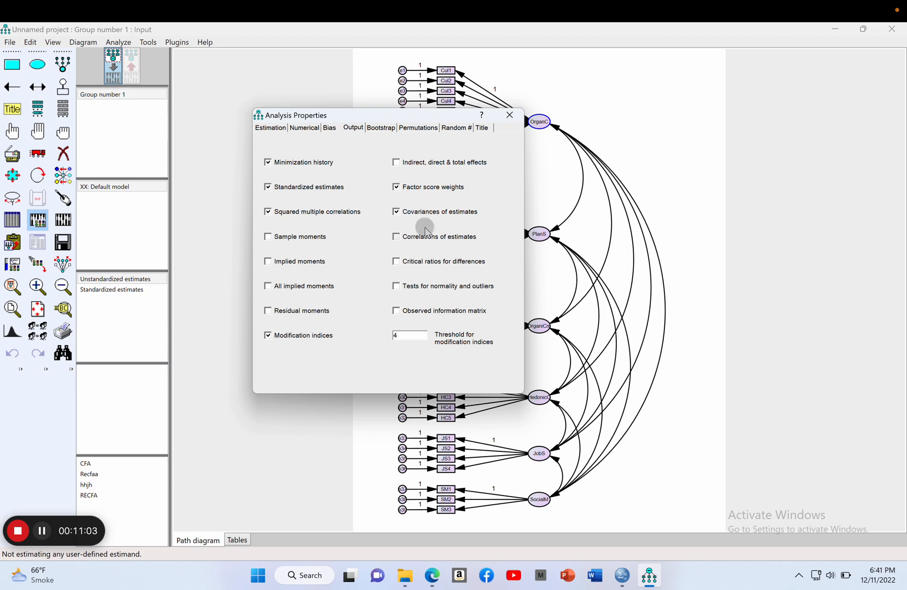
{"action": "left_click", "coordinate": [509, 115]}
Calculate the estimates, saving the model as testing in the Amos Testing folder, and dismiss the error messages.
{"action": "left_click", "coordinate": [68, 220]}
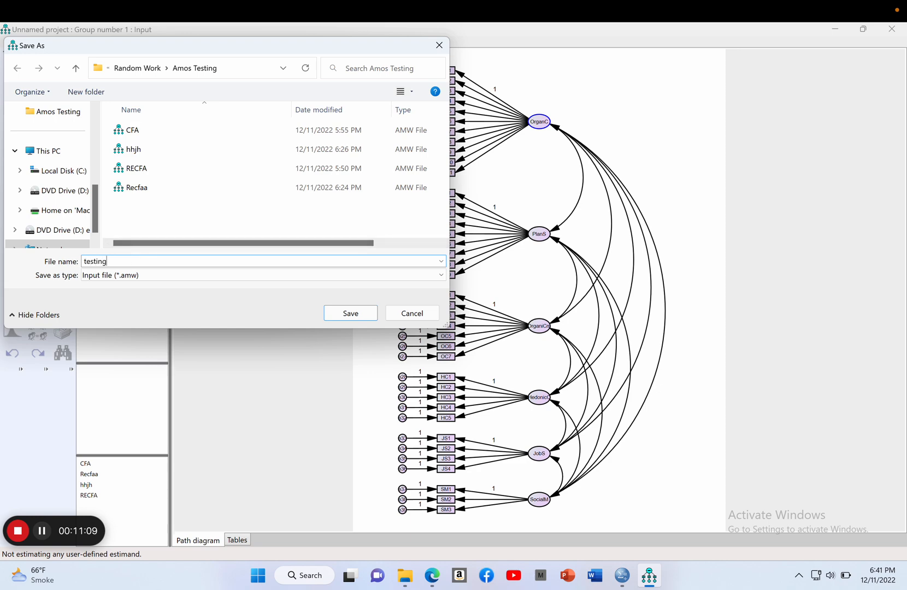
{"action": "left_click", "coordinate": [336, 315]}
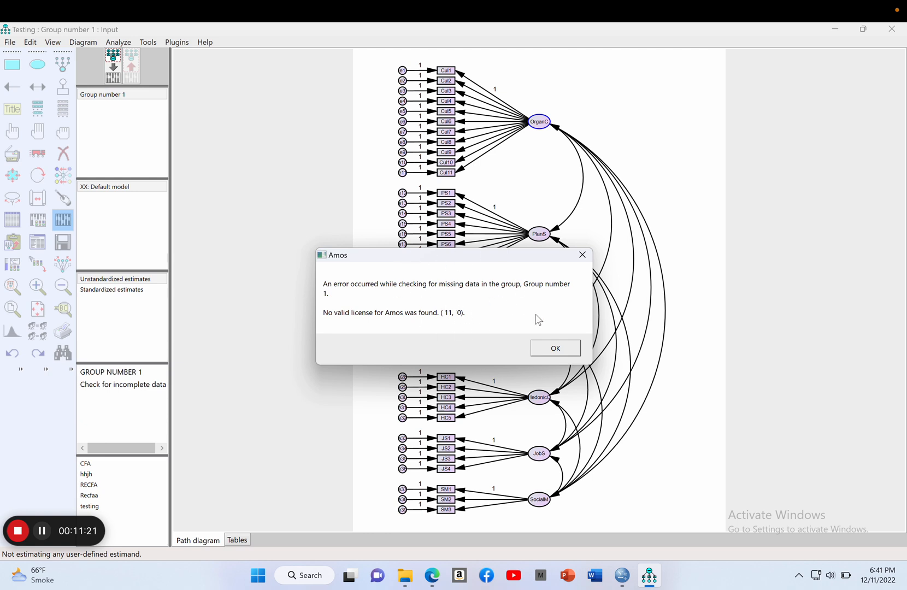
{"action": "left_click", "coordinate": [546, 351]}
{"action": "left_click", "coordinate": [547, 351]}
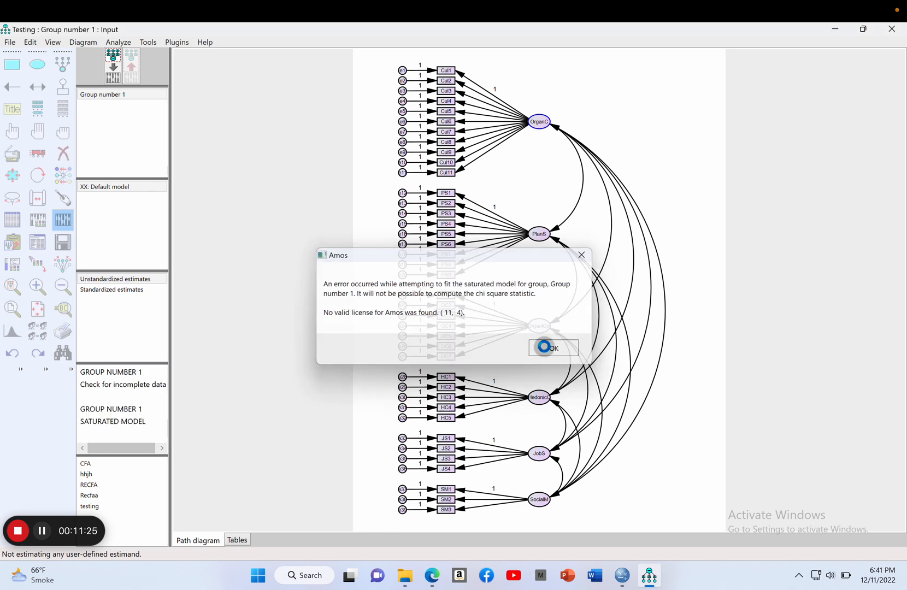
{"action": "left_click", "coordinate": [547, 351]}
{"action": "left_click", "coordinate": [494, 333]}
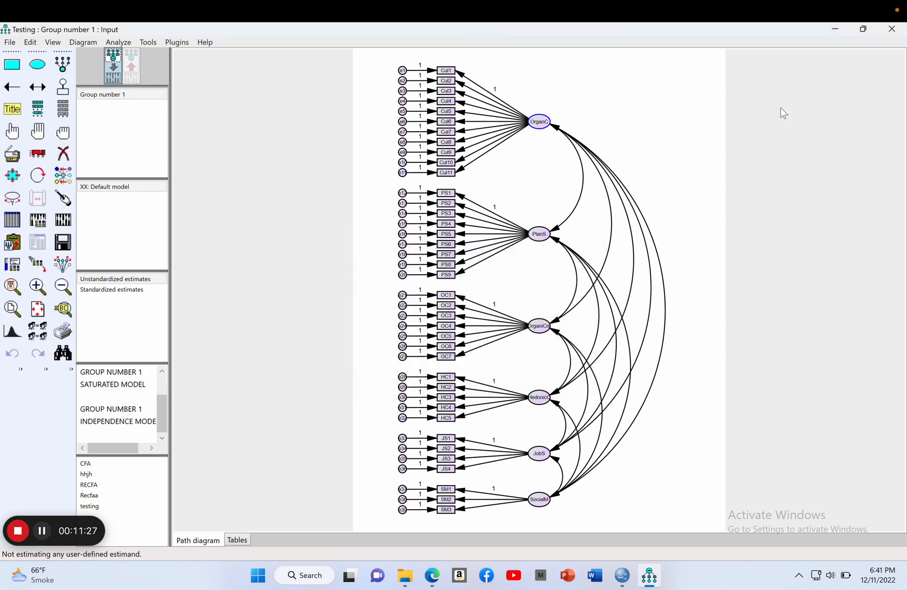
Close Amos and minimize the SPSS output and data windows to reach the desktop.
{"action": "left_click", "coordinate": [889, 31]}
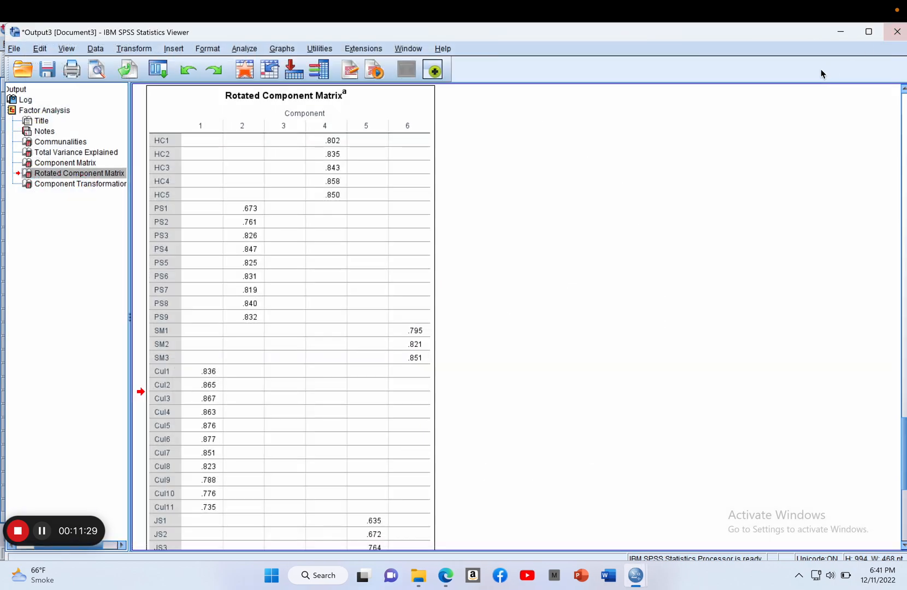
{"action": "left_click", "coordinate": [838, 33]}
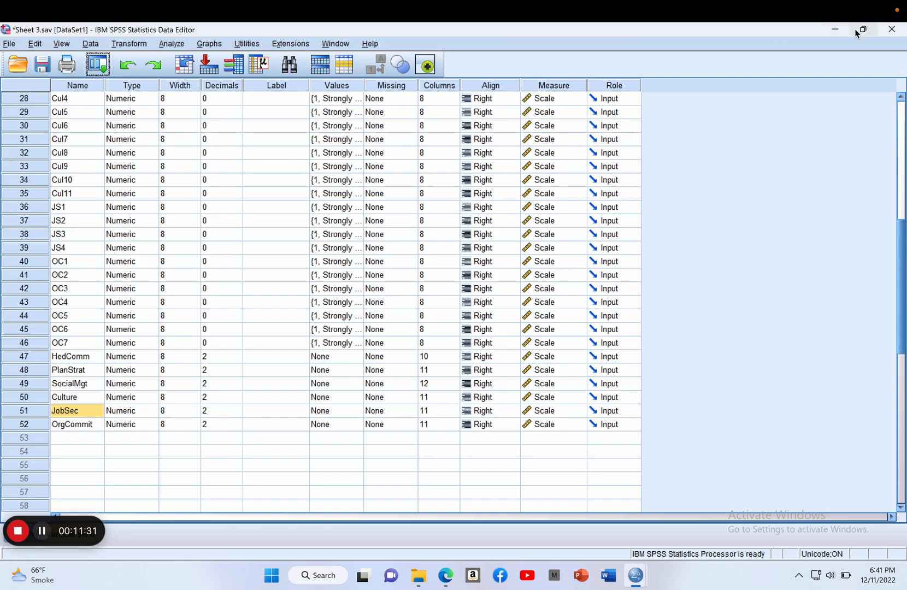
{"action": "left_click", "coordinate": [840, 32]}
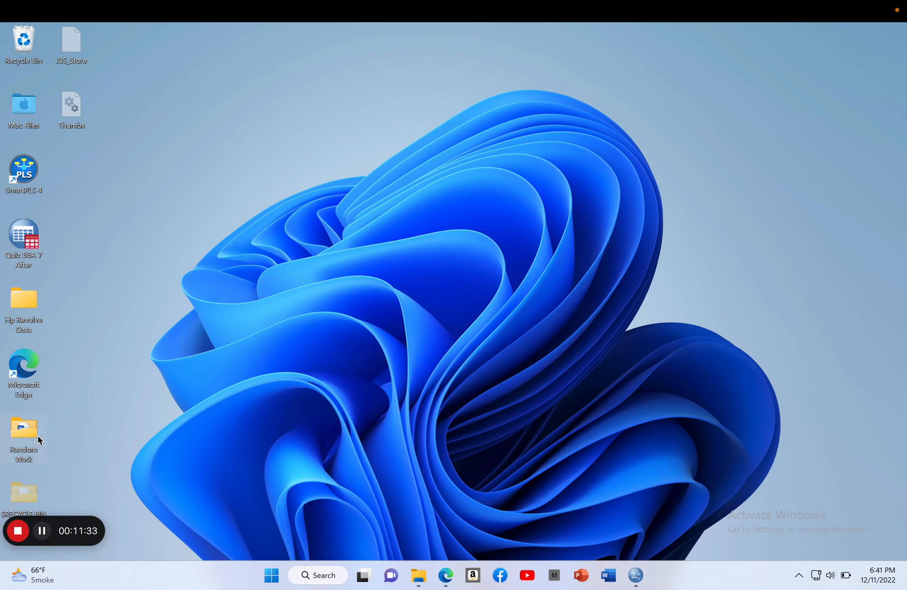
Copy the lservrc file from the Amos 24 folder within Hp Revolve Data and open Local Disk (C:).
{"action": "double_click", "coordinate": [17, 309]}
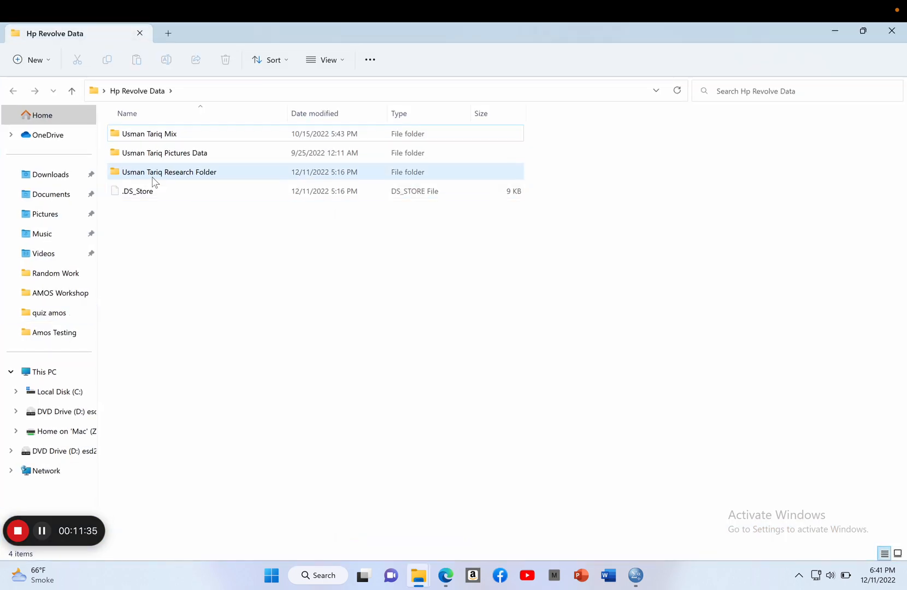
{"action": "double_click", "coordinate": [153, 179]}
{"action": "double_click", "coordinate": [154, 152]}
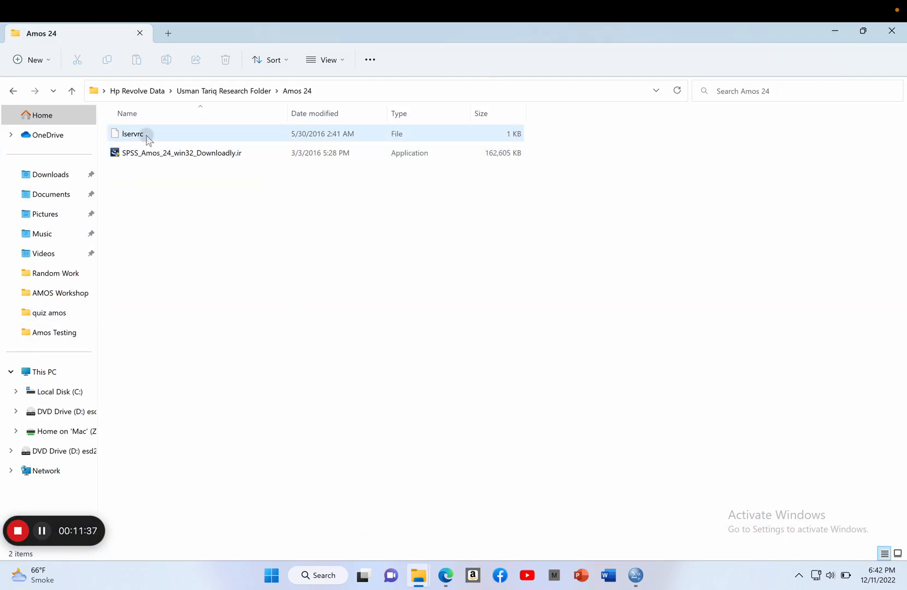
{"action": "left_click", "coordinate": [147, 137]}
{"action": "right_click", "coordinate": [147, 140]}
{"action": "left_click", "coordinate": [188, 149]}
{"action": "left_click", "coordinate": [64, 391]}
{"action": "left_click", "coordinate": [152, 232]}
{"action": "double_click", "coordinate": [152, 232]}
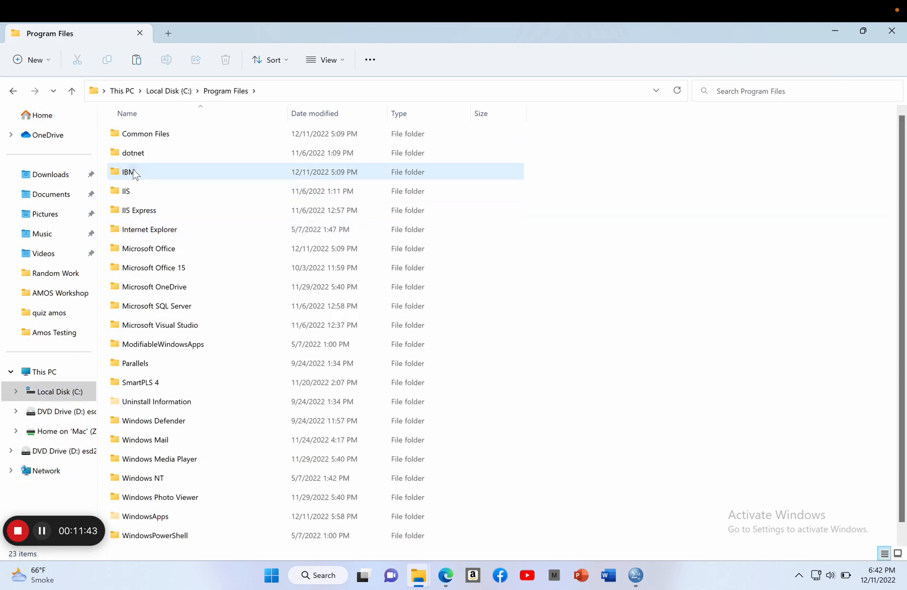
{"action": "double_click", "coordinate": [135, 174]}
{"action": "double_click", "coordinate": [131, 139]}
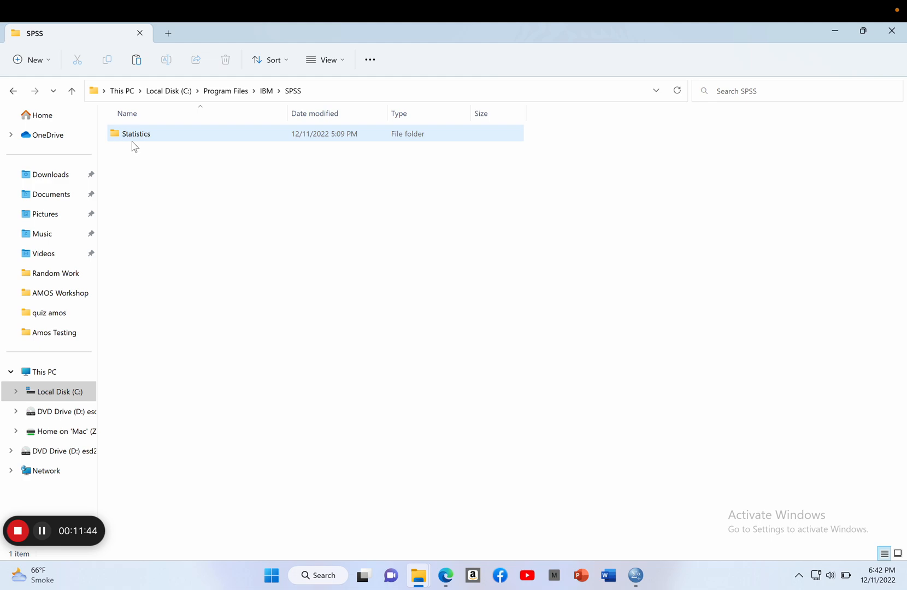
{"action": "double_click", "coordinate": [71, 91]}
{"action": "left_click", "coordinate": [71, 92]}
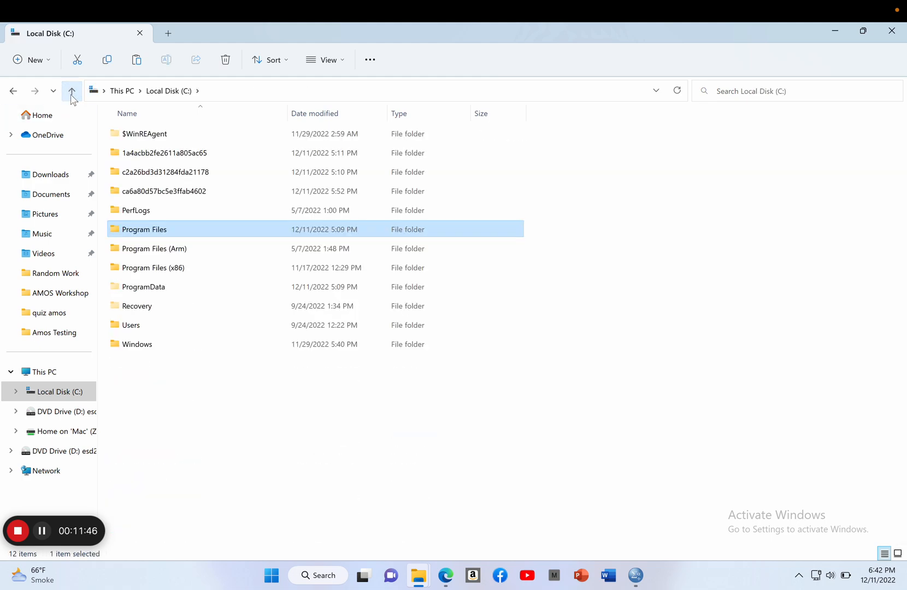
Paste the copied lservrc file into Program Files (x86)\IBM\SPSS\Amos\24, replacing the existing file with administrator permission, and close File Explorer.
{"action": "double_click", "coordinate": [160, 276]}
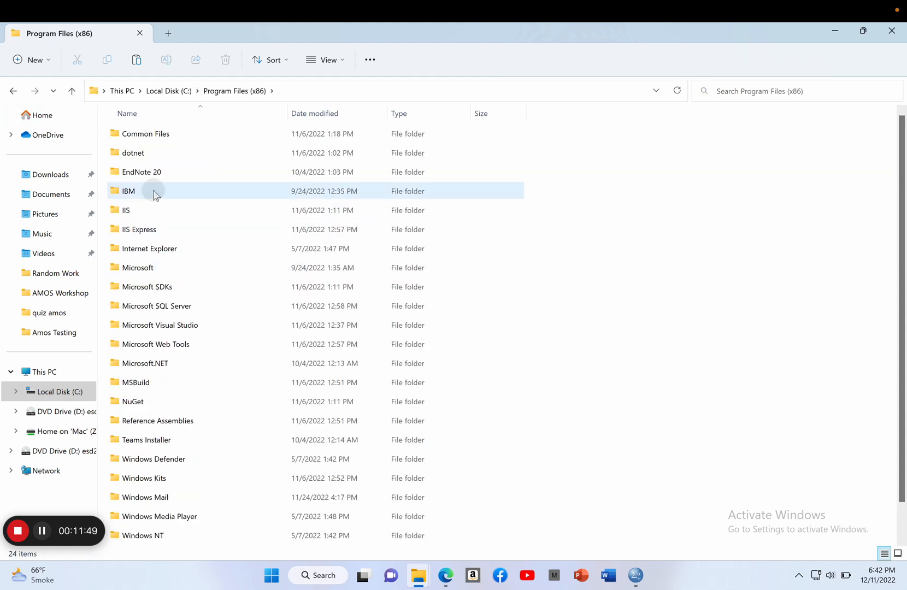
{"action": "double_click", "coordinate": [152, 189]}
{"action": "double_click", "coordinate": [153, 133]}
{"action": "double_click", "coordinate": [153, 132]}
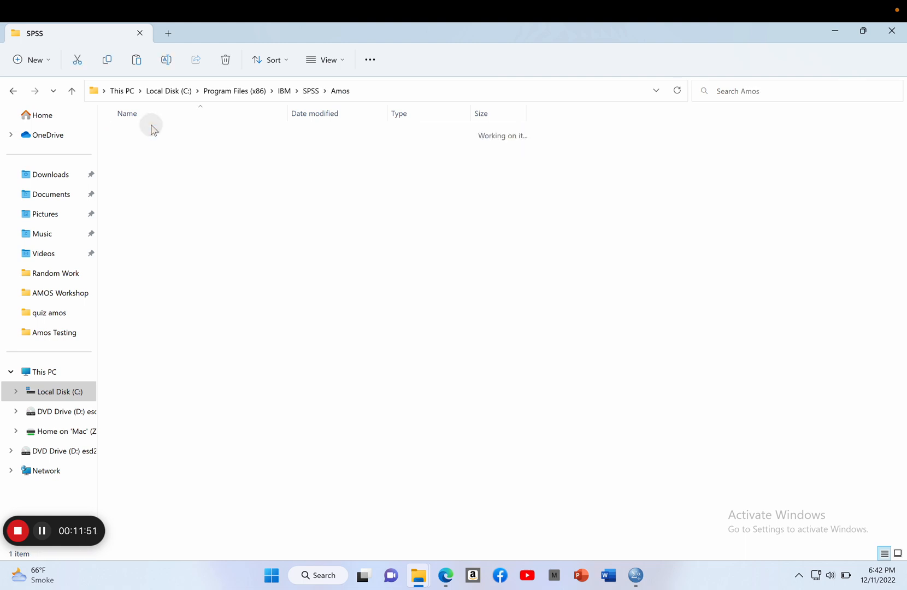
{"action": "double_click", "coordinate": [152, 131]}
{"action": "right_click", "coordinate": [728, 252]}
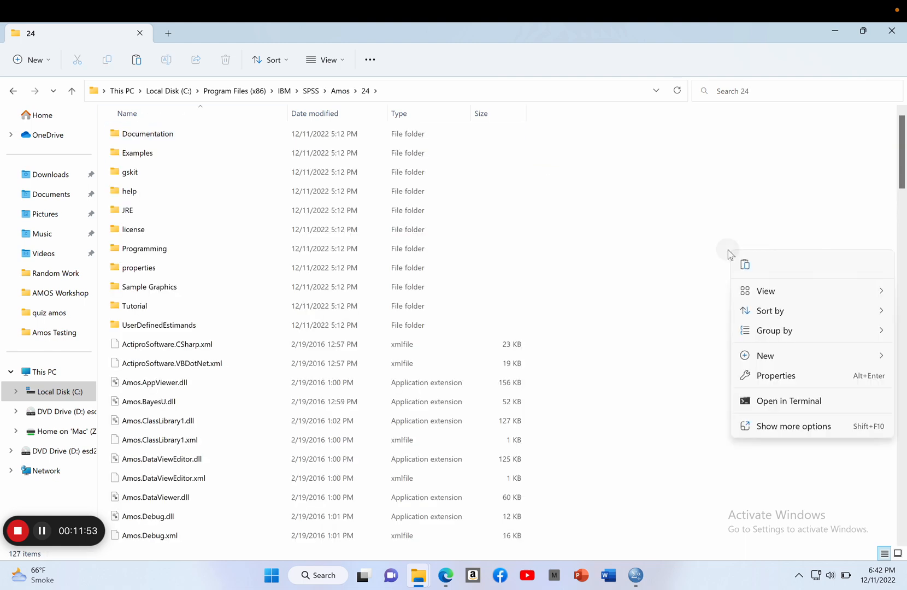
{"action": "left_click", "coordinate": [746, 265]}
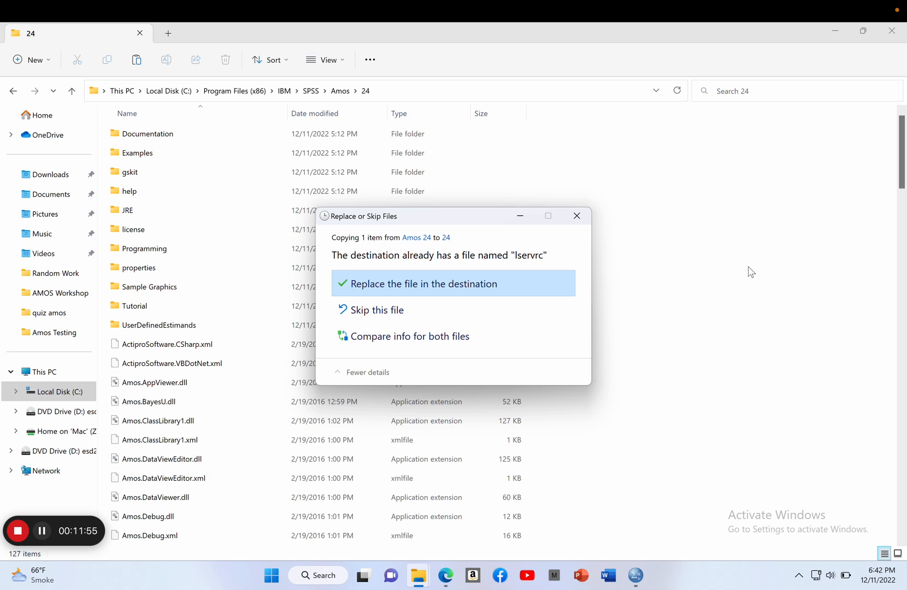
{"action": "left_click", "coordinate": [421, 283]}
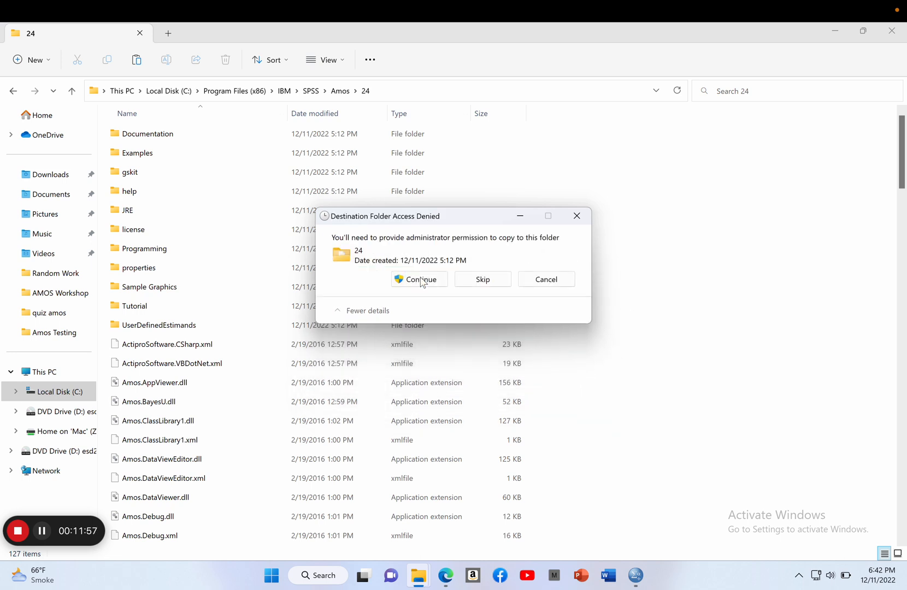
{"action": "left_click", "coordinate": [421, 279]}
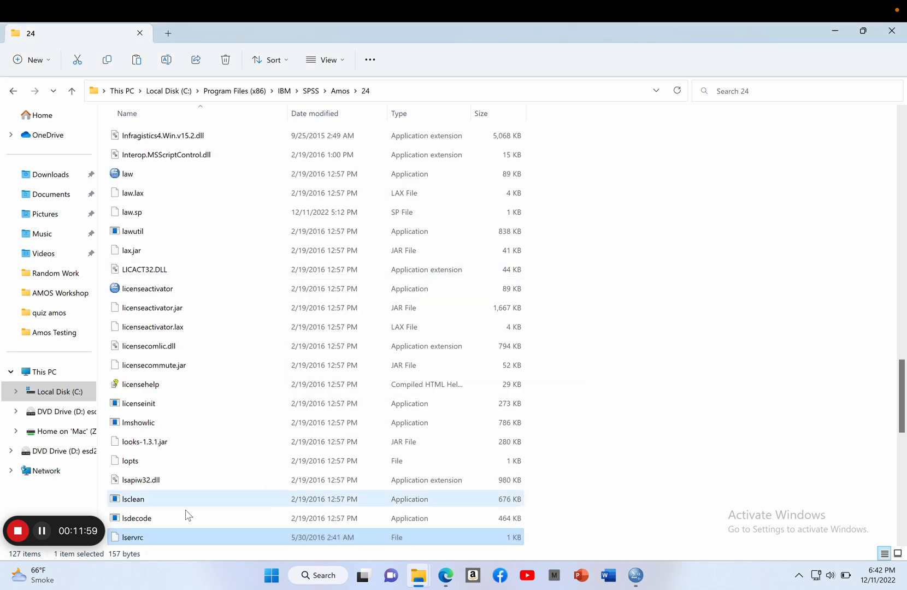
{"action": "left_click", "coordinate": [891, 31]}
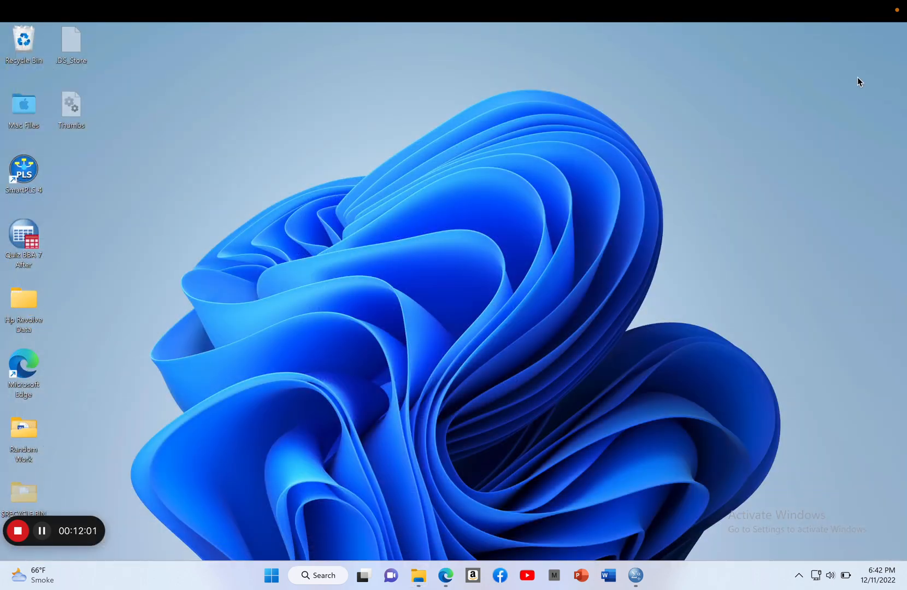
Switch to the SPSS output window, launch IBM SPSS Amos from it, and maximize the Testing model window.
{"action": "mouse_move", "coordinate": [636, 575]}
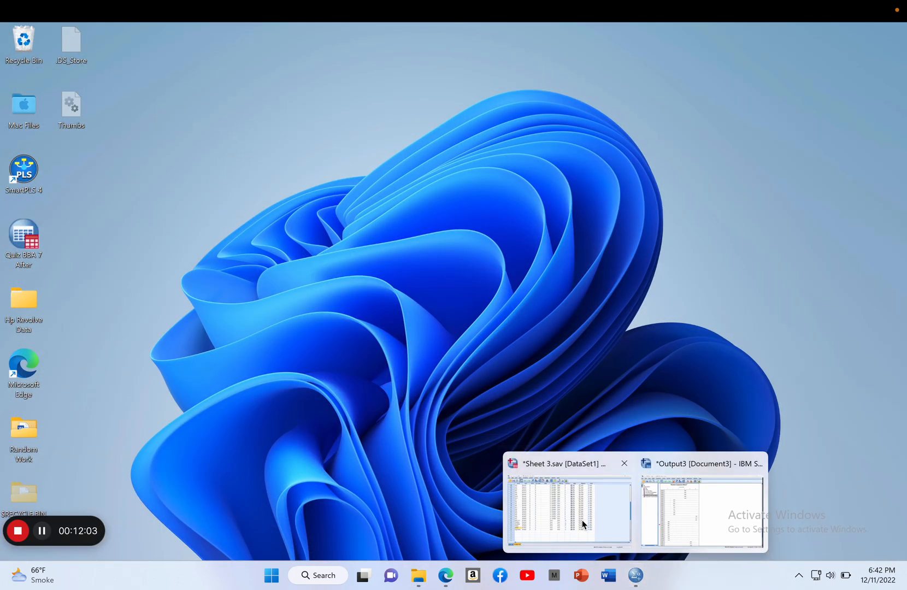
{"action": "mouse_move", "coordinate": [591, 518]}
{"action": "left_click", "coordinate": [685, 512]}
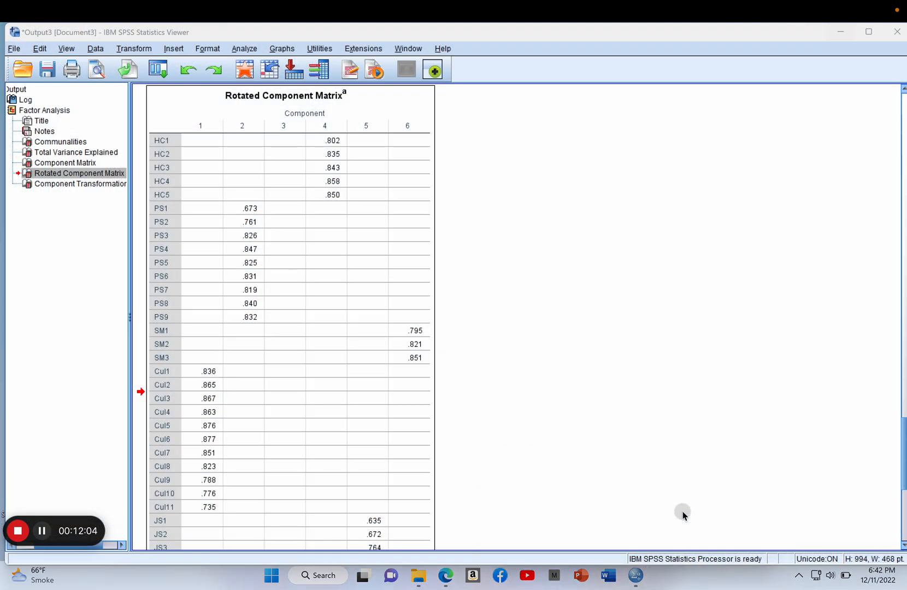
{"action": "right_click", "coordinate": [415, 248]}
{"action": "left_click", "coordinate": [427, 273]}
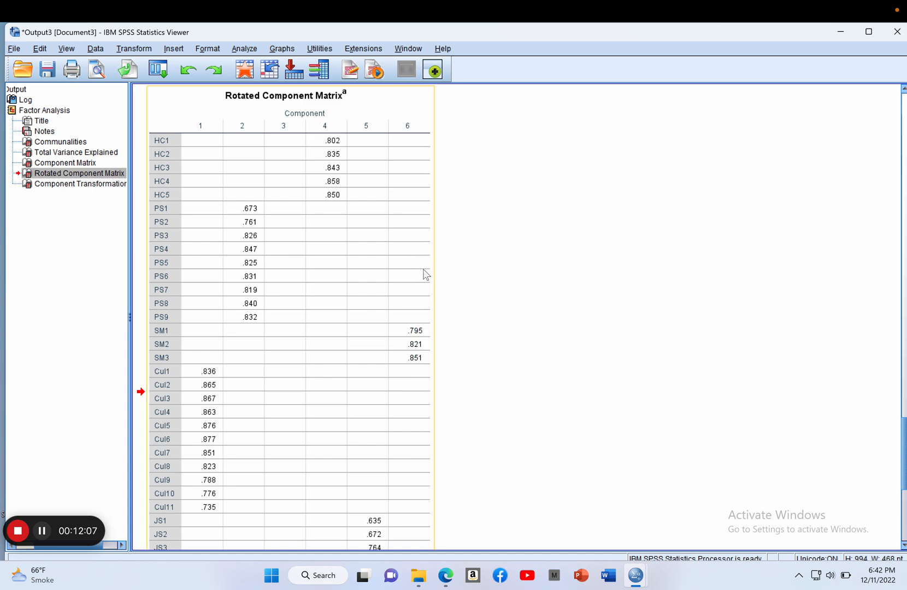
{"action": "left_click", "coordinate": [245, 49]}
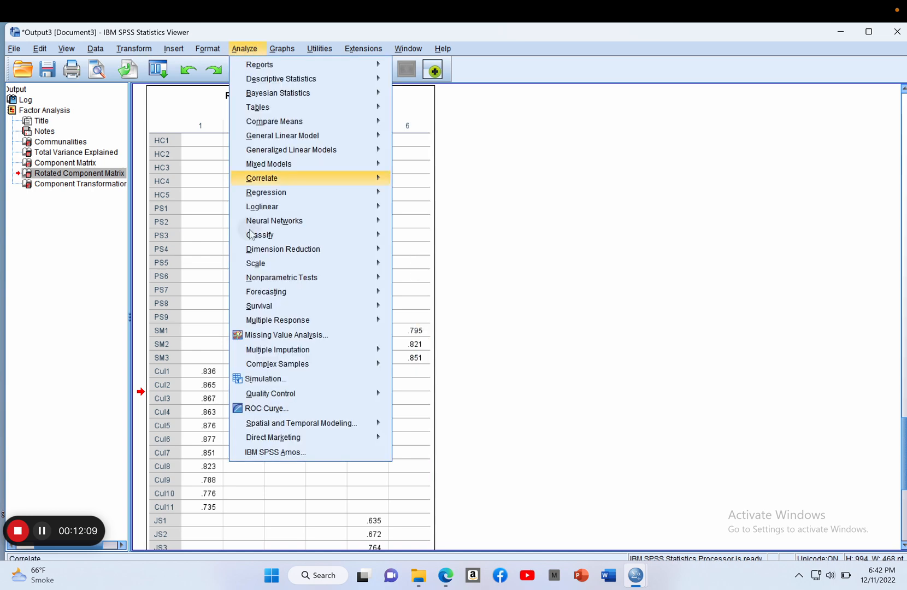
{"action": "left_click", "coordinate": [279, 451]}
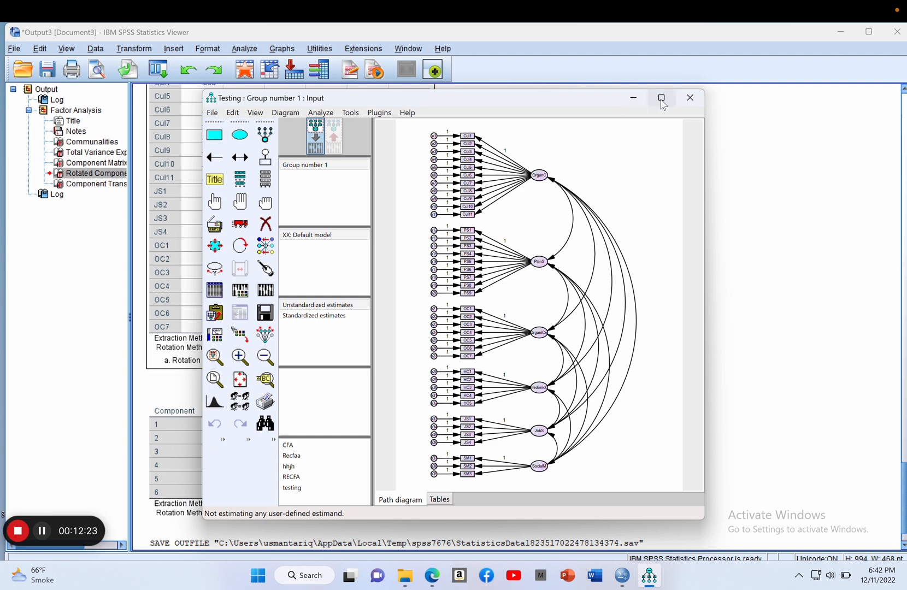
{"action": "mouse_move", "coordinate": [662, 99]}
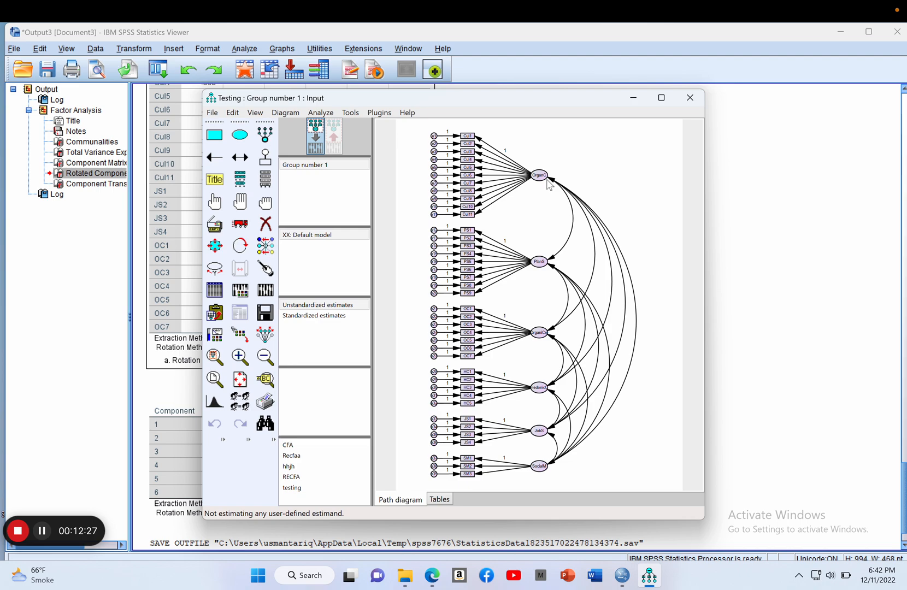
{"action": "left_click", "coordinate": [661, 97]}
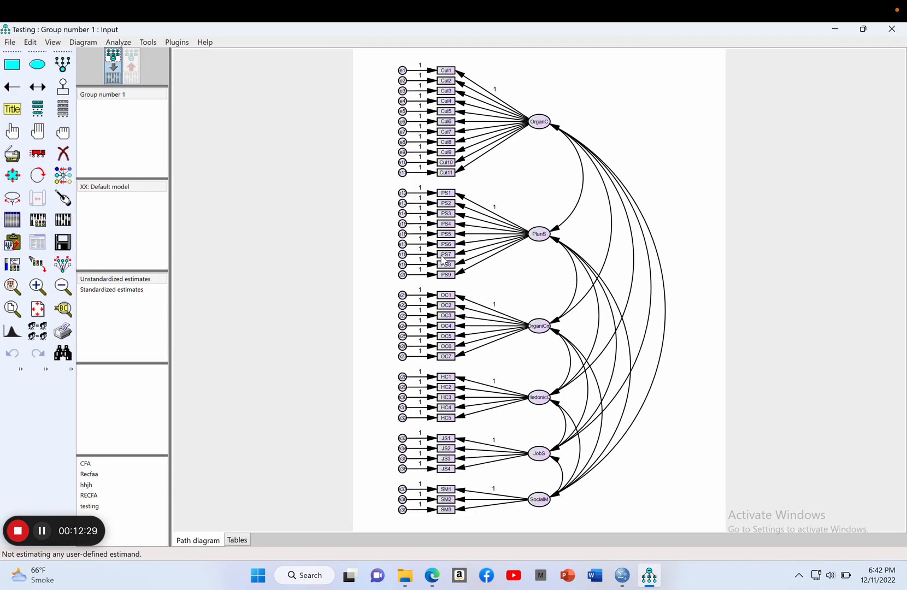
Calculate the estimates, examine the Model Fit results down to RMSEA in the text output, and return to the path diagram.
{"action": "left_click", "coordinate": [65, 226]}
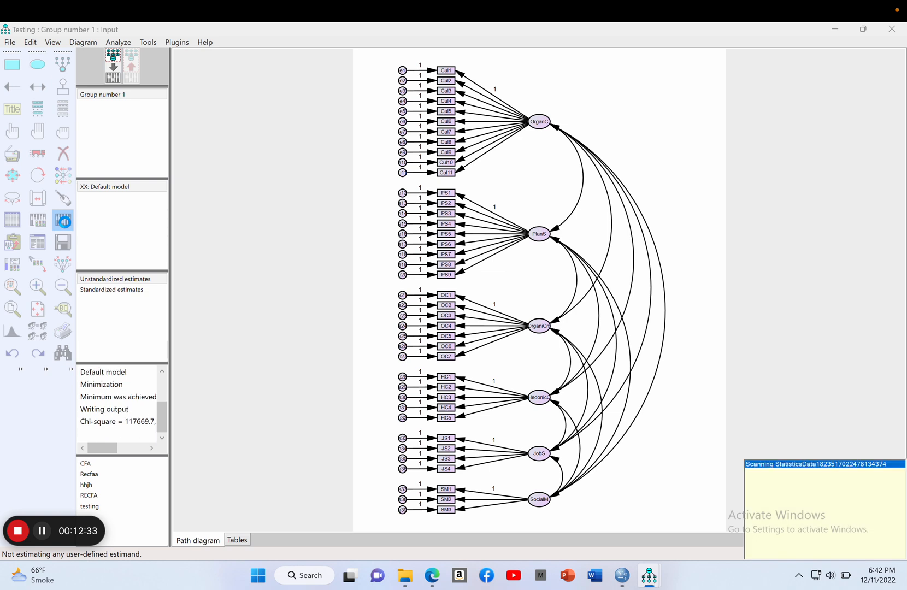
{"action": "left_click", "coordinate": [36, 245]}
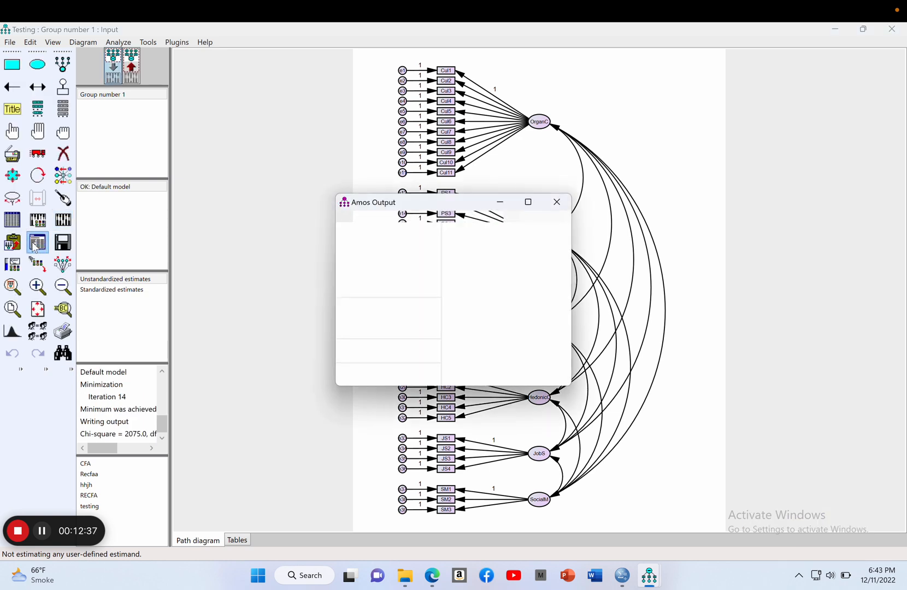
{"action": "left_click", "coordinate": [528, 202]}
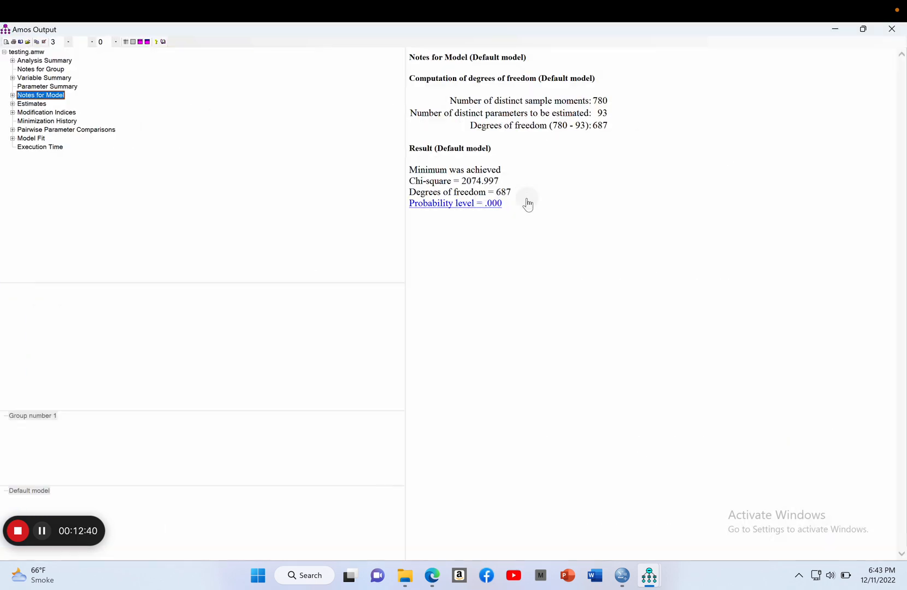
{"action": "left_click", "coordinate": [31, 140]}
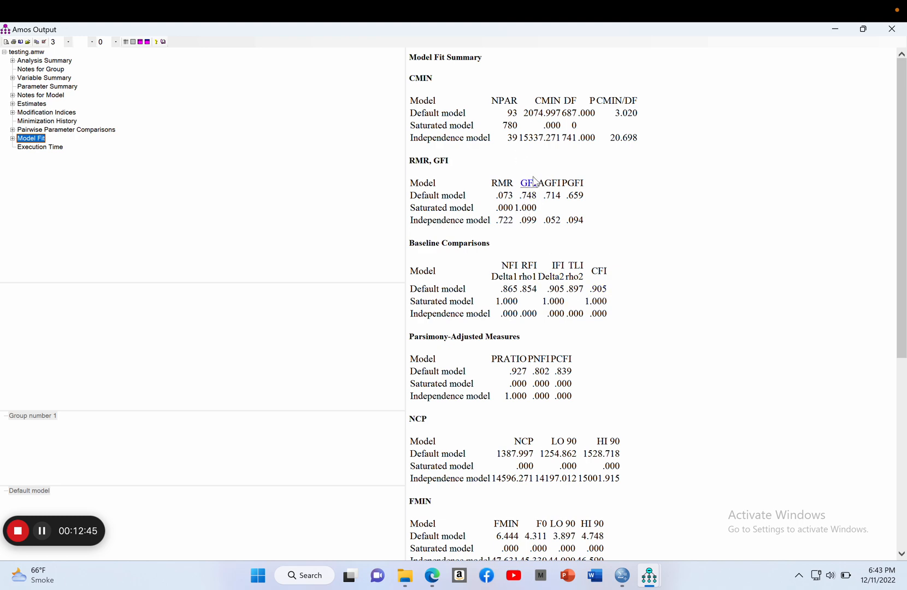
{"action": "scroll", "coordinate": [621, 375], "scroll_direction": "down", "scroll_amount": 3}
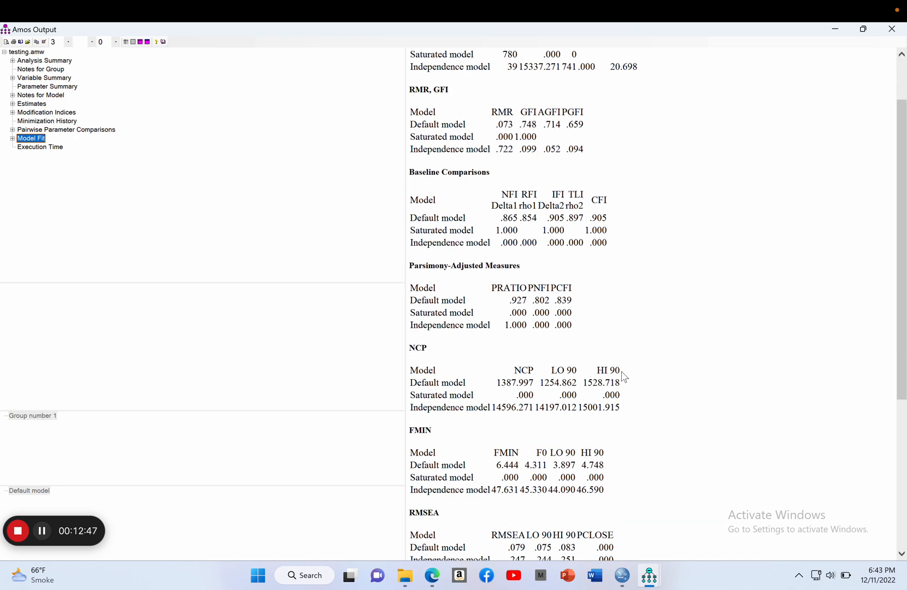
{"action": "scroll", "coordinate": [623, 376], "scroll_direction": "down", "scroll_amount": 1}
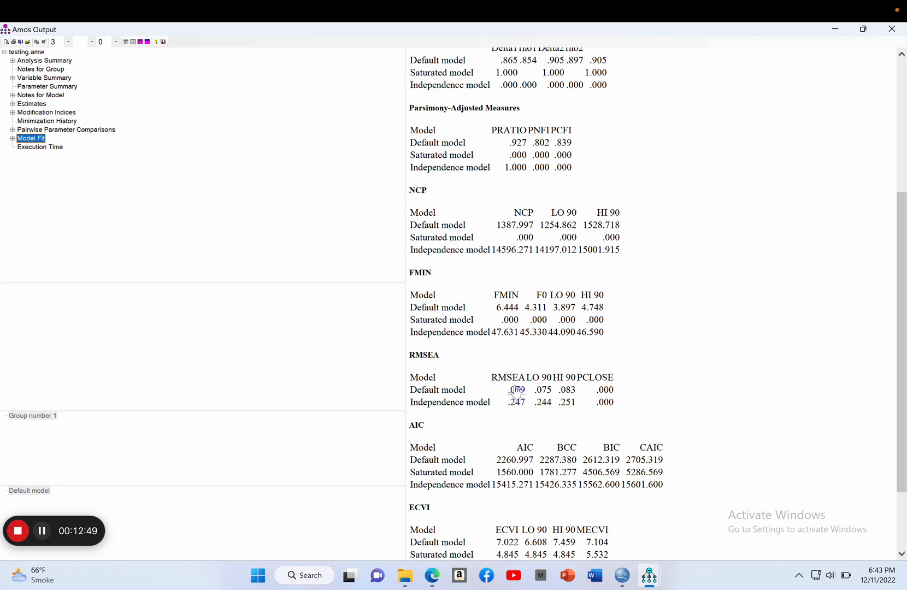
{"action": "left_click", "coordinate": [839, 32]}
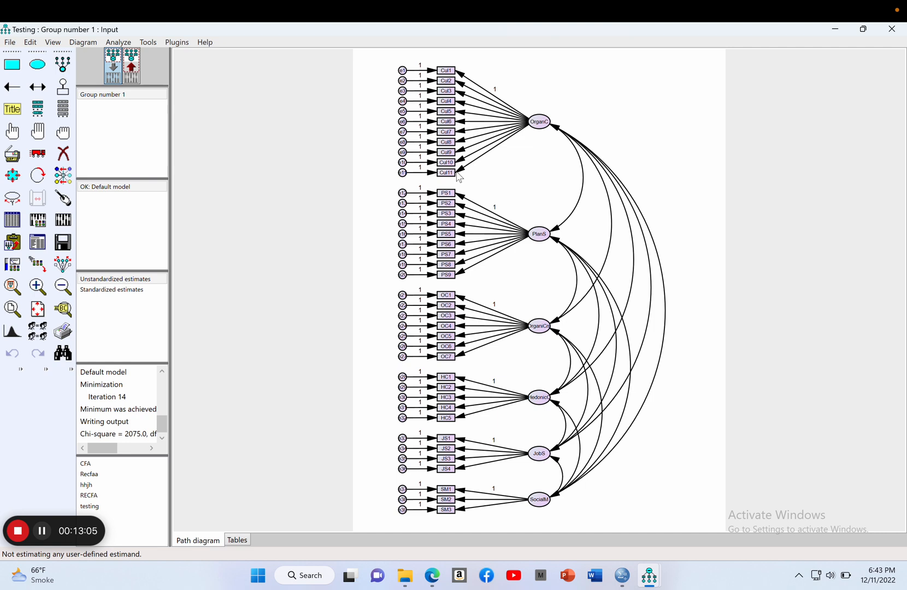
Run the Validity and Reliability Test (MasterValidity V2.dll) plugin and copy the Validity Analysis table from its report.
{"action": "left_click", "coordinate": [182, 42]}
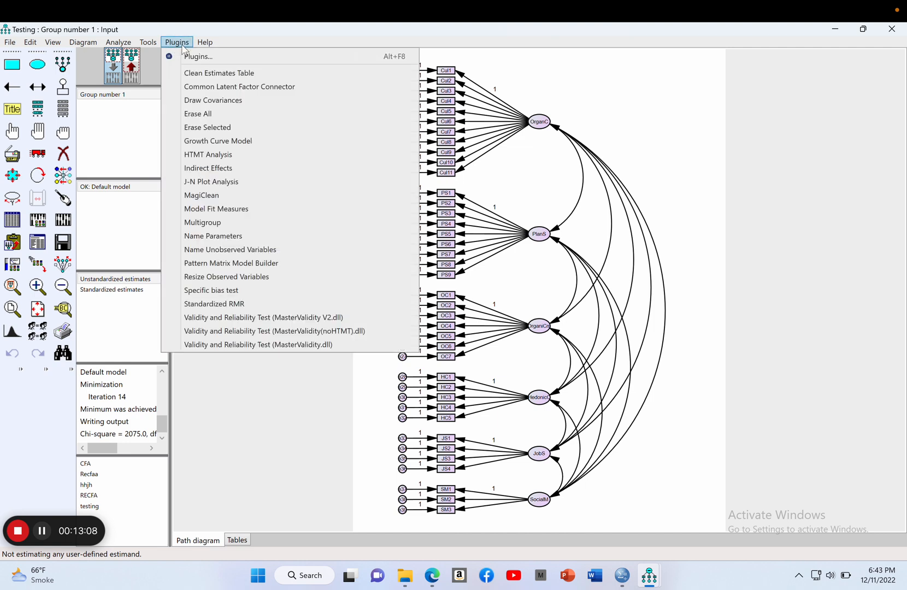
{"action": "left_click", "coordinate": [252, 317]}
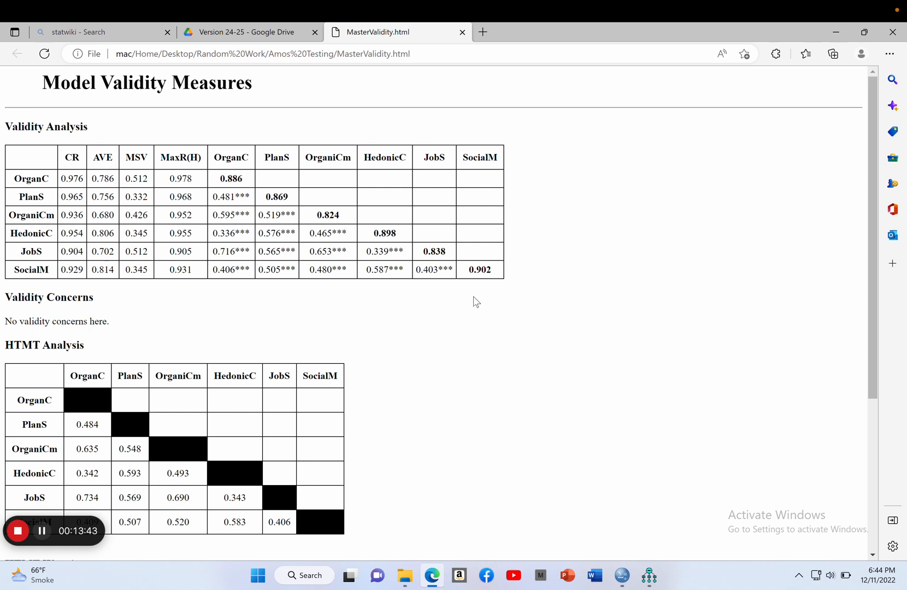
{"action": "right_click", "coordinate": [200, 213]}
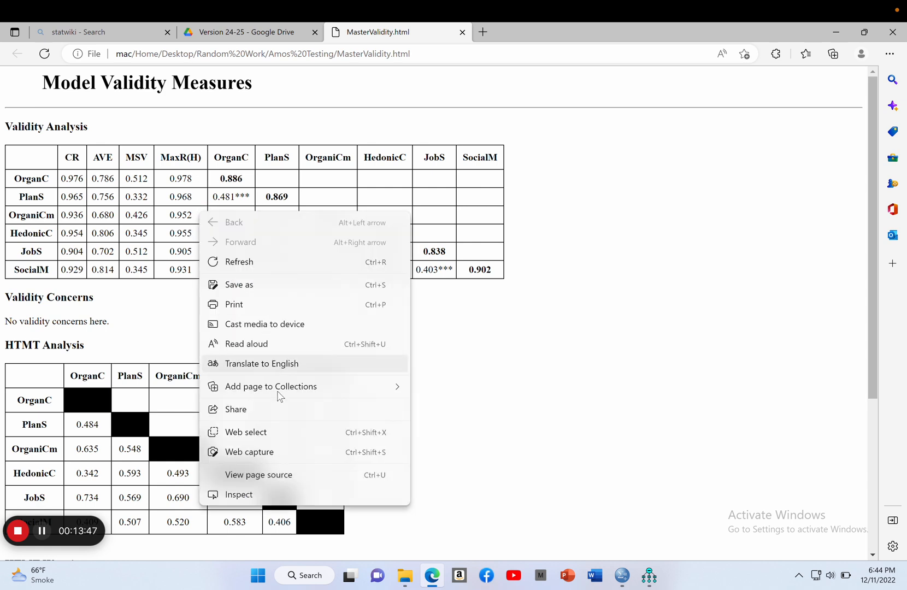
{"action": "left_click", "coordinate": [265, 434]}
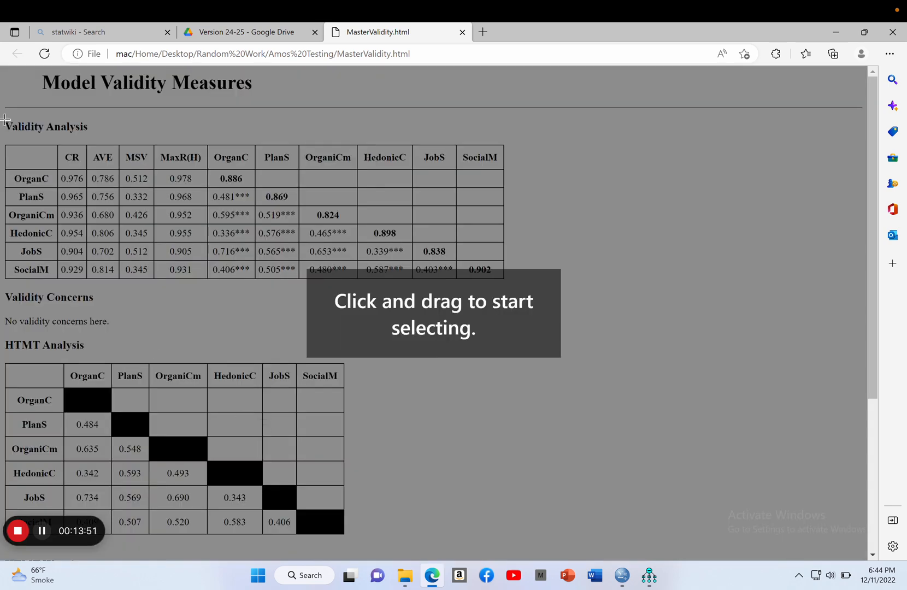
{"action": "left_click_drag", "start_coordinate": [5, 121], "coordinate": [514, 285]}
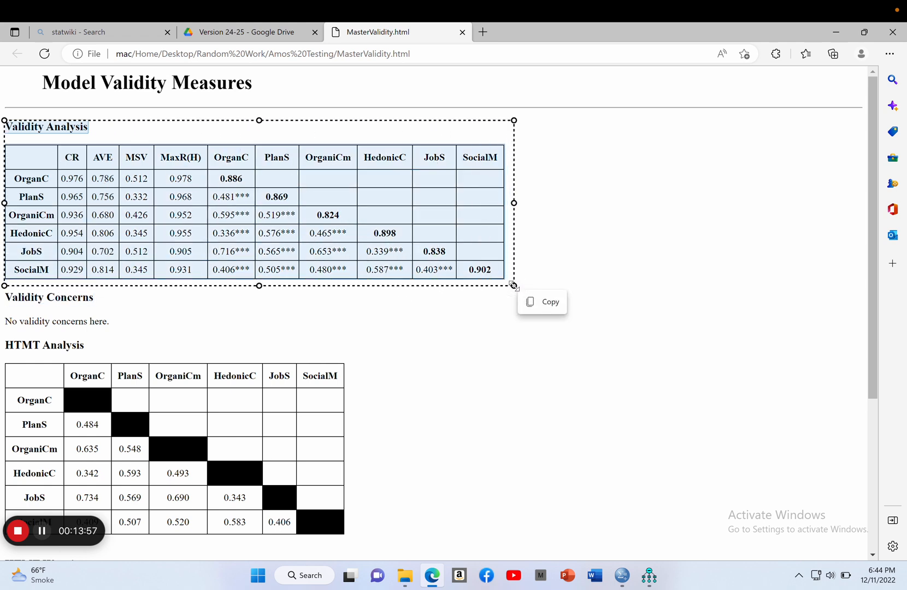
{"action": "left_click", "coordinate": [529, 302]}
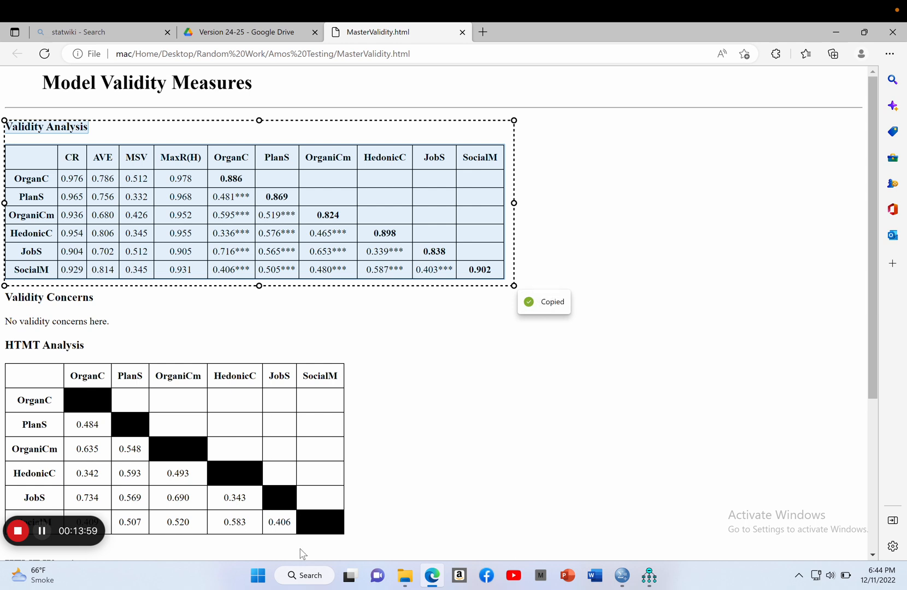
Open a blank workbook in Excel and paste the copied Validity Analysis table at cell A1.
{"action": "left_click", "coordinate": [307, 575]}
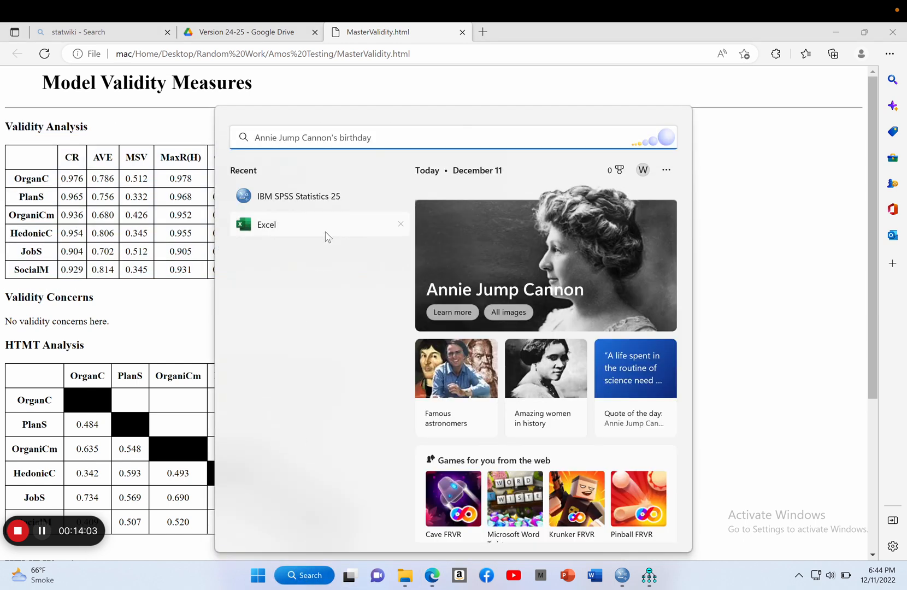
{"action": "left_click", "coordinate": [276, 232]}
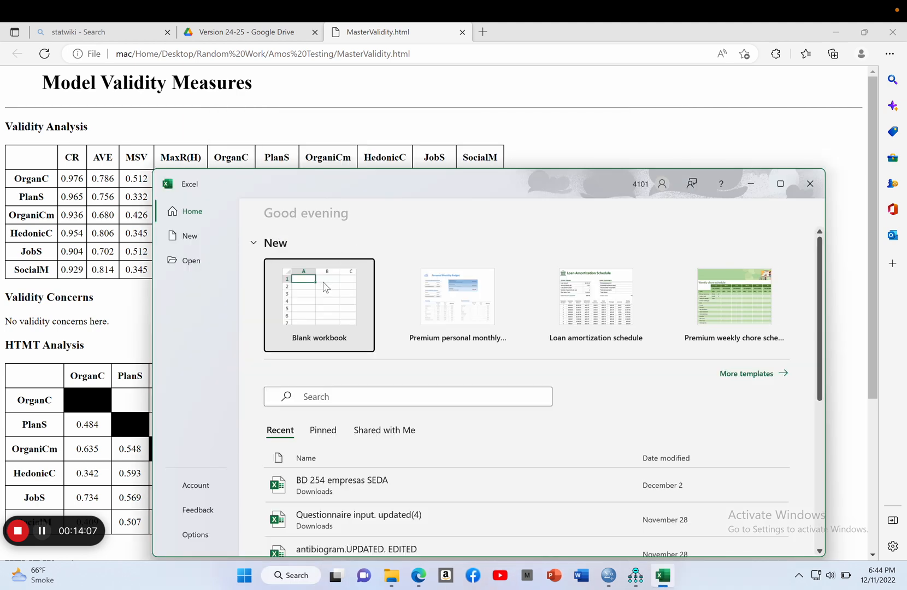
{"action": "left_click", "coordinate": [325, 285]}
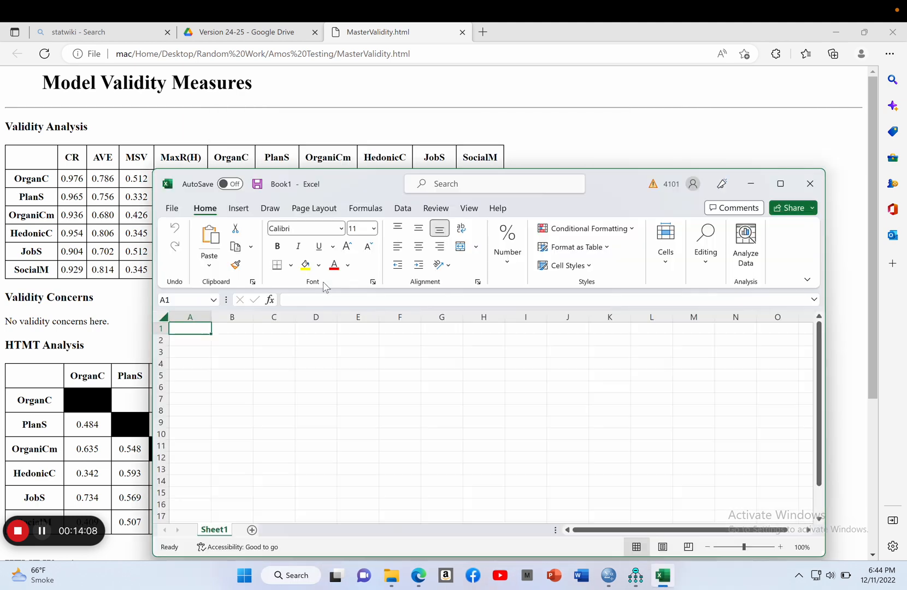
{"action": "left_click", "coordinate": [780, 183]}
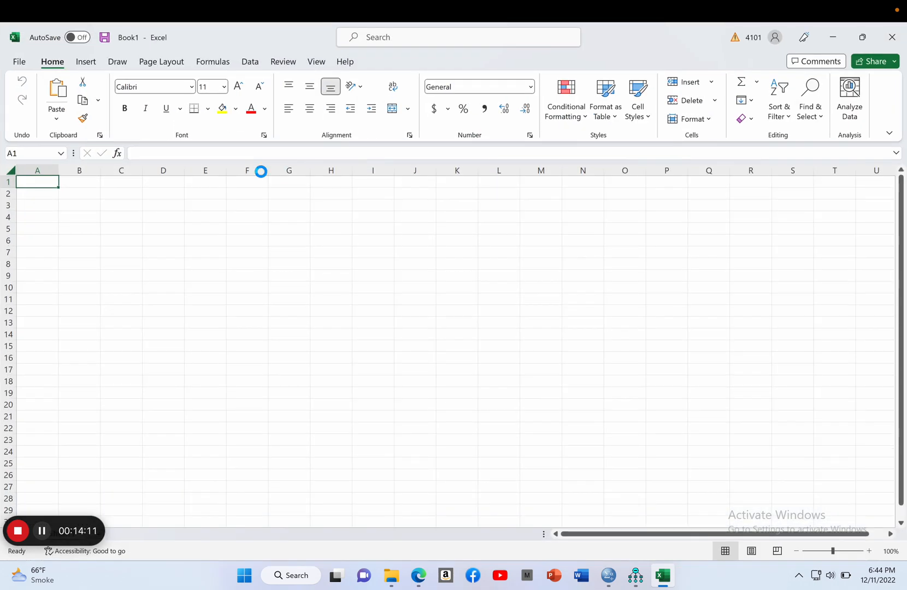
{"action": "key", "text": "ctrl+v"}
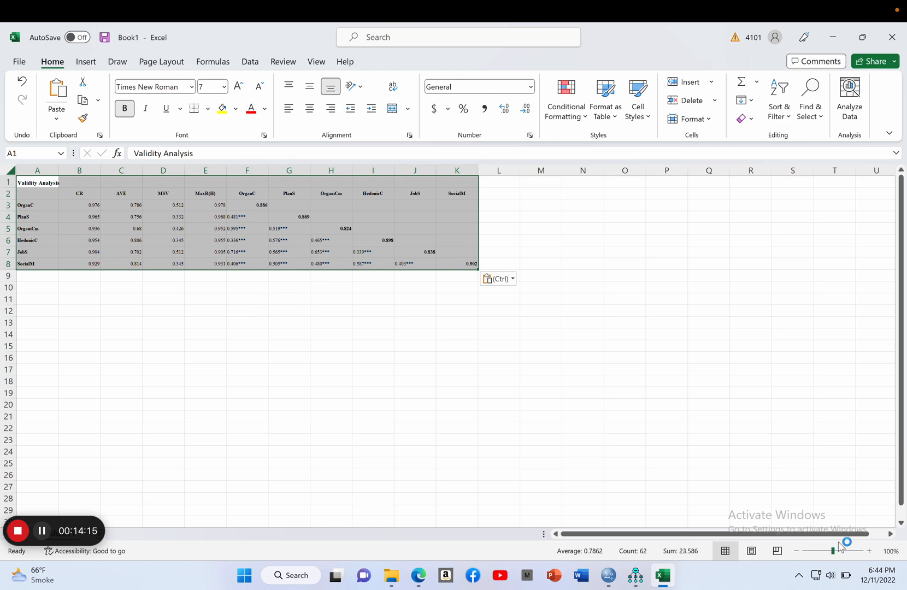
{"action": "left_click_drag", "start_coordinate": [832, 550], "coordinate": [853, 551]}
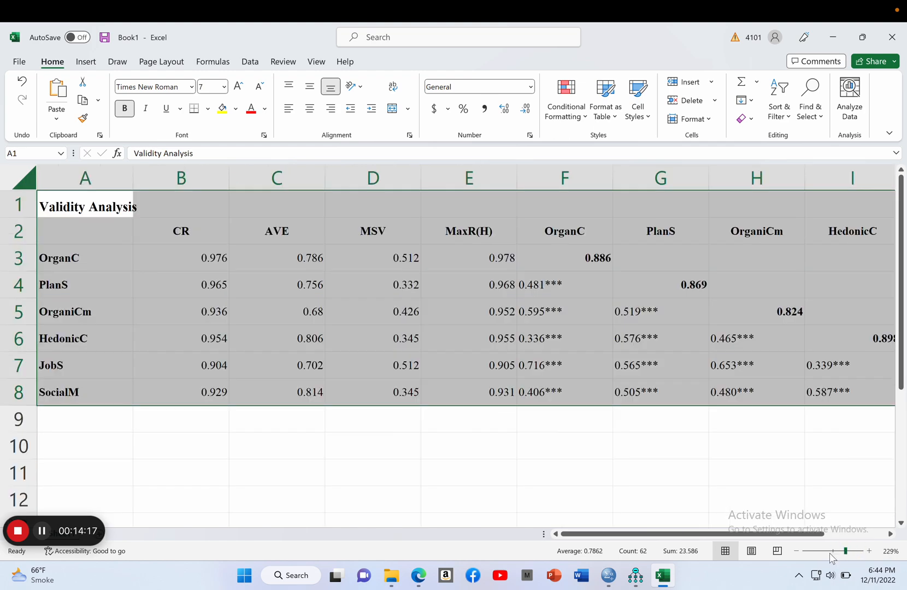
{"action": "left_click", "coordinate": [830, 551]}
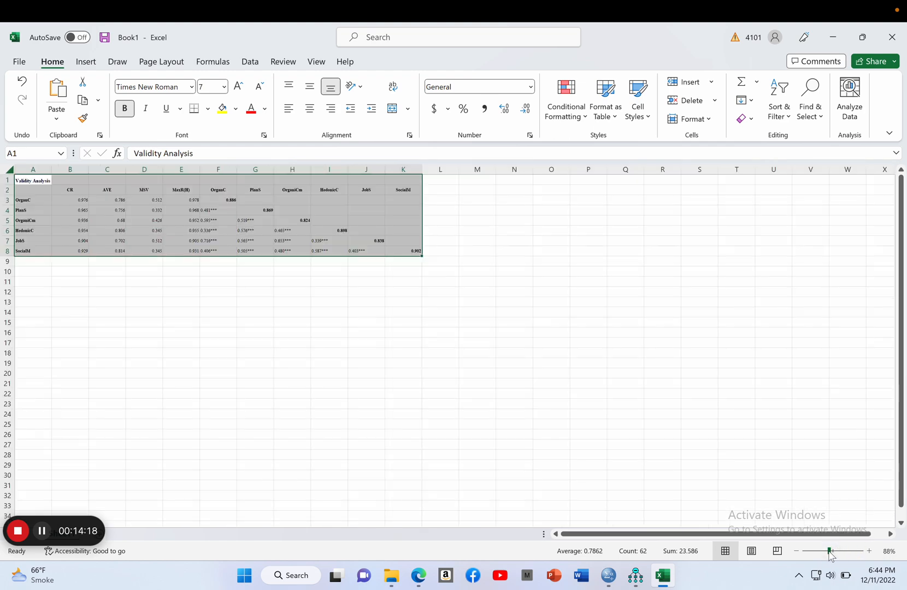
{"action": "left_click", "coordinate": [379, 323]}
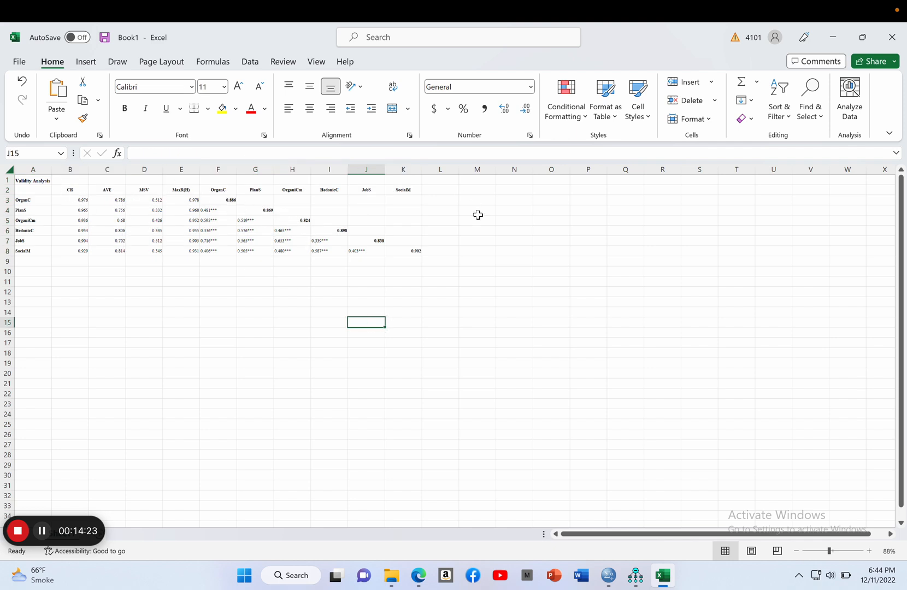
Minimize the Excel workbook, switch to the Amos Testing model, and start a new blank path diagram.
{"action": "left_click", "coordinate": [833, 37]}
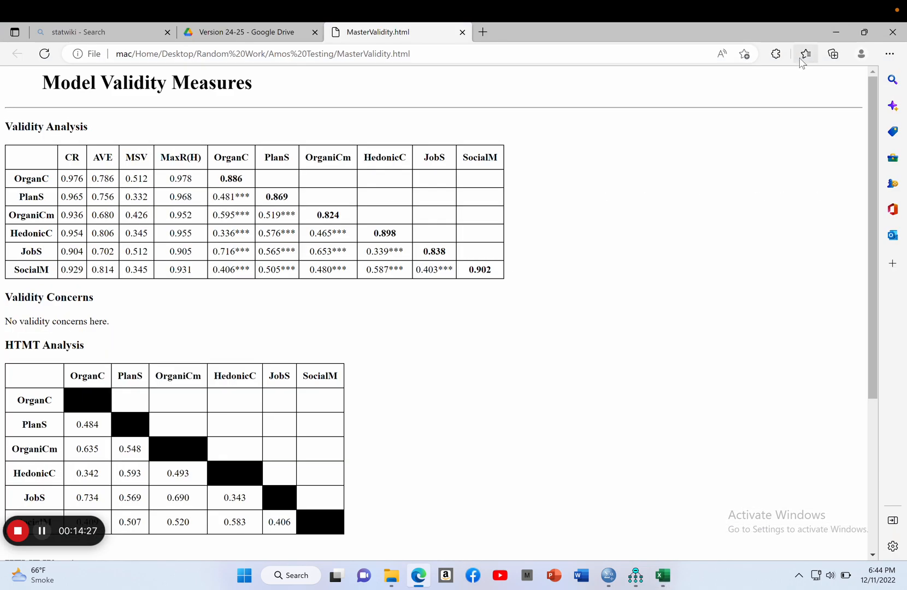
{"action": "left_click", "coordinate": [635, 578]}
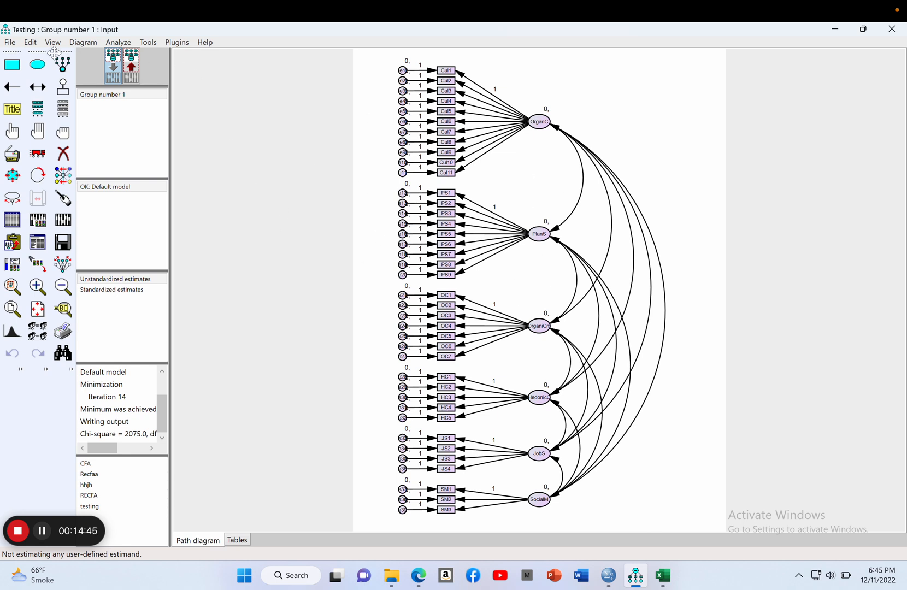
{"action": "left_click", "coordinate": [10, 42]}
{"action": "left_click", "coordinate": [27, 57]}
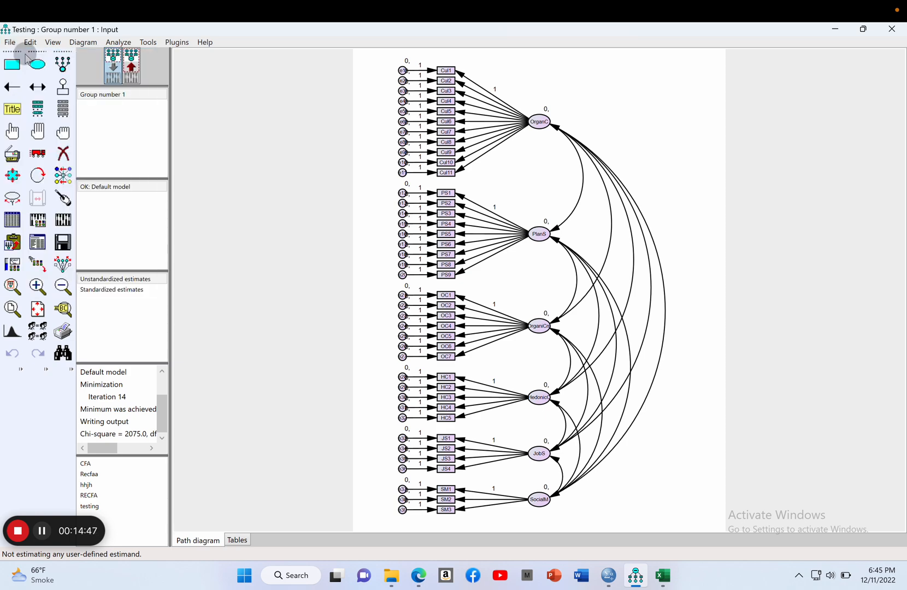
{"action": "left_click", "coordinate": [432, 344]}
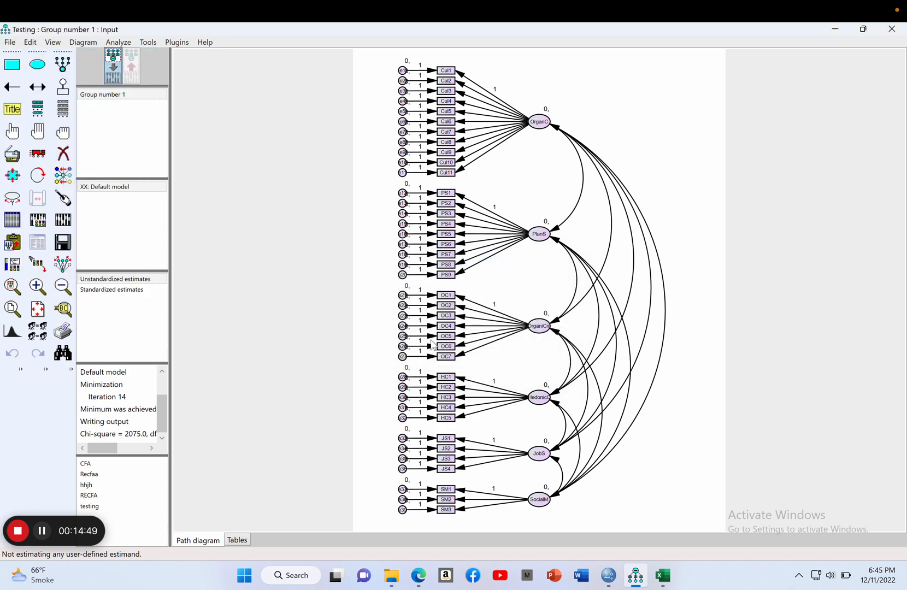
Place HedComm, PlanStrat, SocialMgt, Culture, JobSec and OrgCommit from the dataset's variable list onto the blank diagram as observed variables.
{"action": "left_click", "coordinate": [63, 108]}
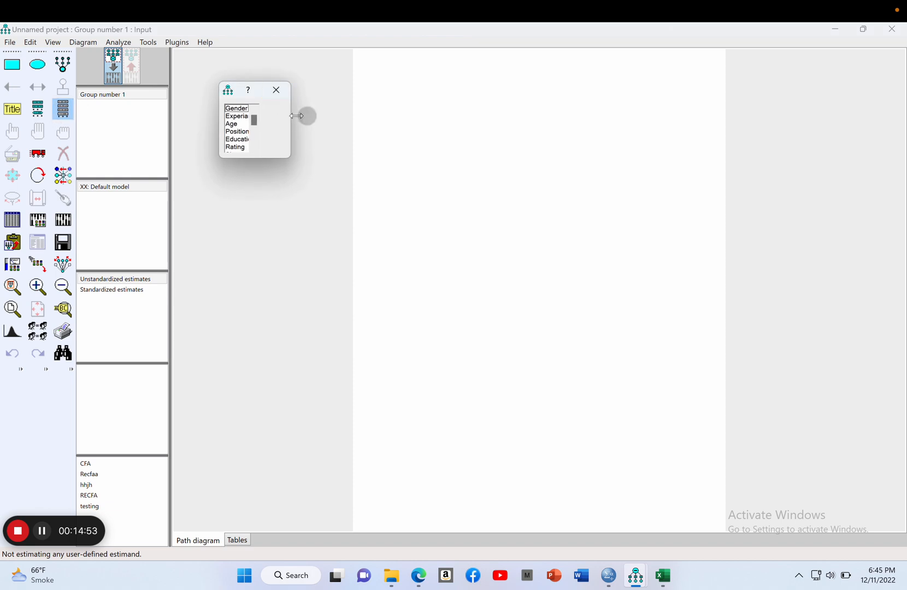
{"action": "left_click_drag", "start_coordinate": [292, 115], "coordinate": [370, 137]}
{"action": "left_click_drag", "start_coordinate": [282, 158], "coordinate": [276, 314]}
{"action": "left_click_drag", "start_coordinate": [334, 198], "coordinate": [328, 309]}
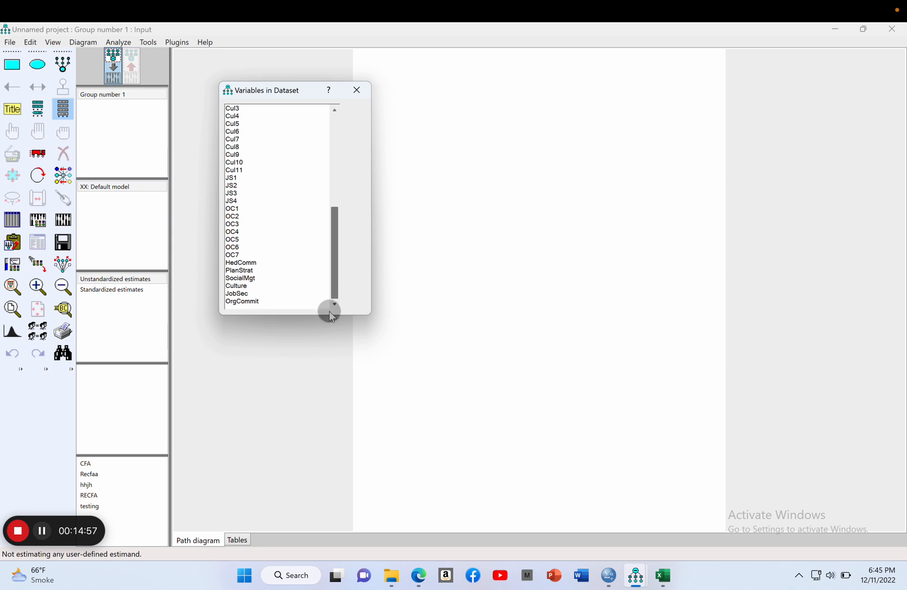
{"action": "left_click_drag", "start_coordinate": [240, 263], "coordinate": [408, 223]}
{"action": "left_click_drag", "start_coordinate": [250, 270], "coordinate": [391, 296]}
{"action": "left_click_drag", "start_coordinate": [251, 281], "coordinate": [537, 144]}
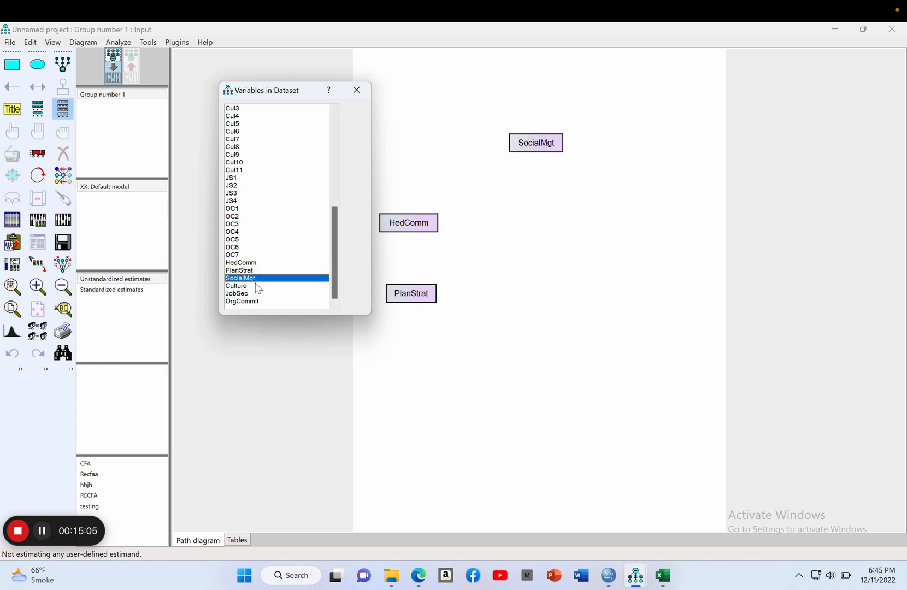
{"action": "left_click_drag", "start_coordinate": [243, 288], "coordinate": [476, 256]}
{"action": "left_click_drag", "start_coordinate": [244, 295], "coordinate": [536, 365]}
{"action": "left_click_drag", "start_coordinate": [277, 302], "coordinate": [650, 257]}
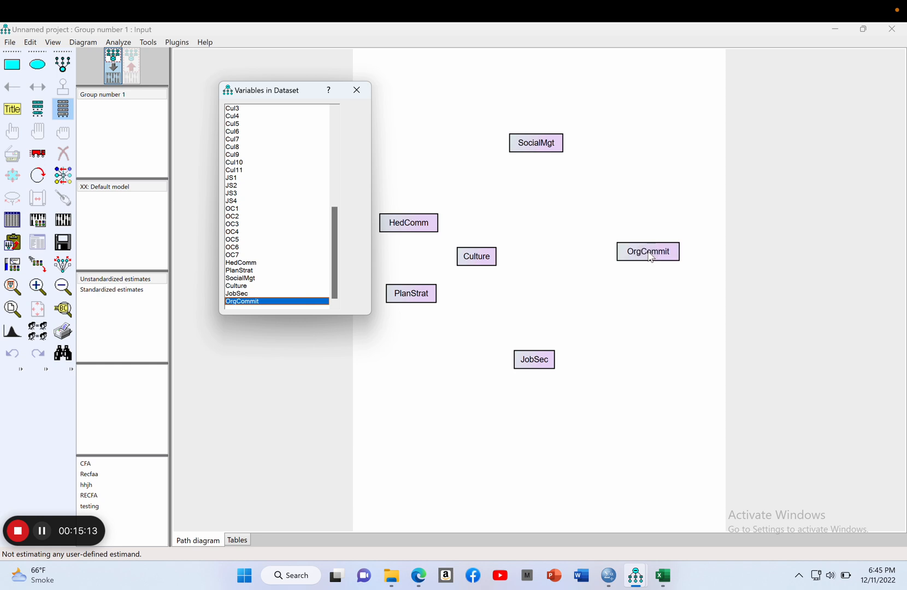
{"action": "left_click", "coordinate": [356, 90]}
Move HedComm slightly up and PlanStrat slightly down in the diagram to space them apart.
{"action": "left_click", "coordinate": [38, 154]}
{"action": "left_click_drag", "start_coordinate": [423, 221], "coordinate": [423, 199]}
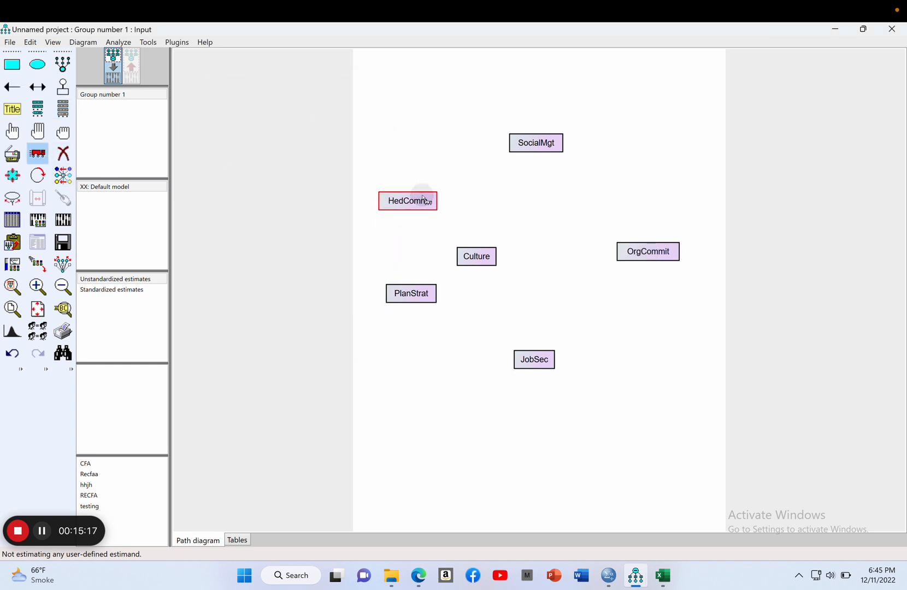
{"action": "left_click_drag", "start_coordinate": [422, 294], "coordinate": [415, 308]}
Draw paths from HedComm to SocialMgt, Culture and JobSec, and shift Culture right, clear of the path to JobSec.
{"action": "left_click", "coordinate": [12, 87]}
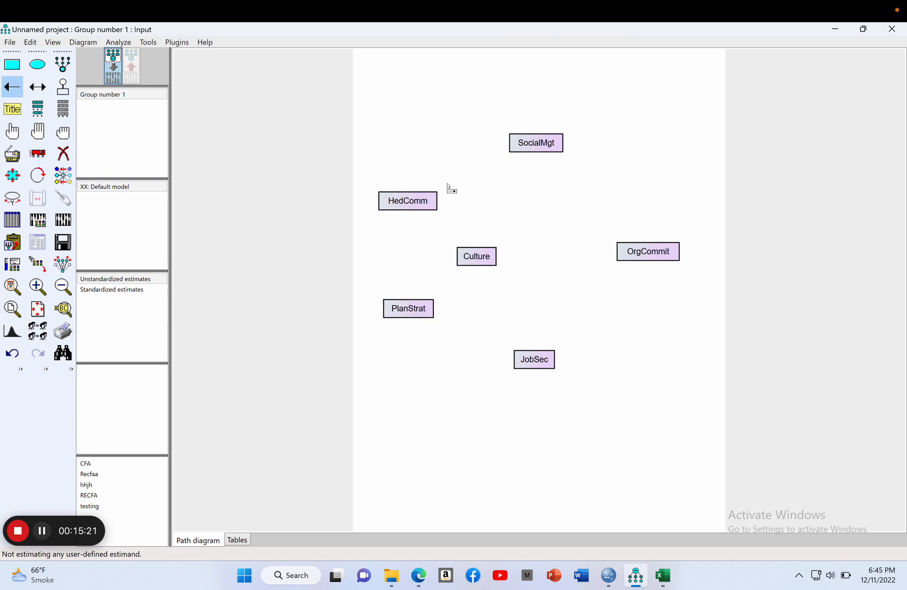
{"action": "left_click_drag", "start_coordinate": [435, 200], "coordinate": [512, 147]}
{"action": "left_click_drag", "start_coordinate": [437, 206], "coordinate": [473, 256]}
{"action": "left_click_drag", "start_coordinate": [437, 212], "coordinate": [520, 364]}
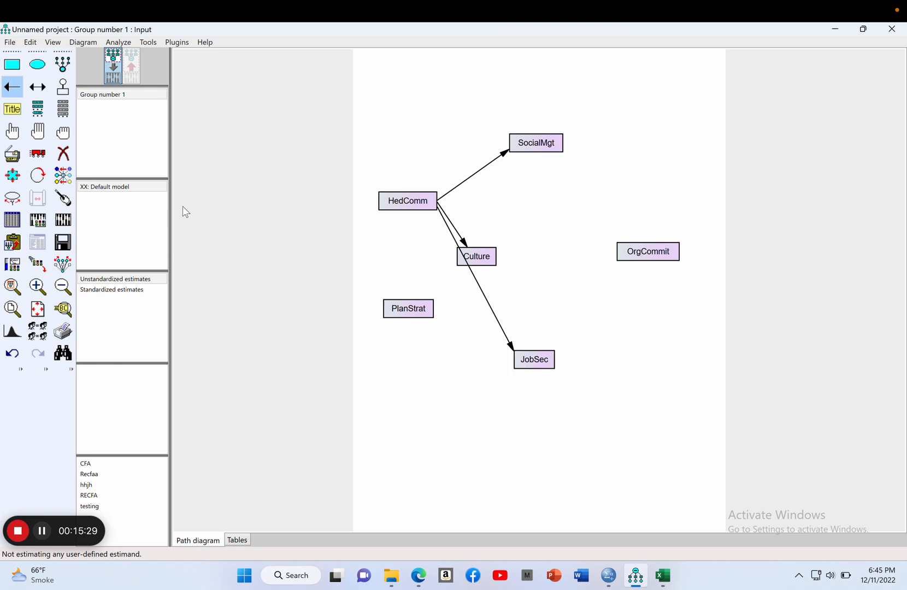
{"action": "left_click", "coordinate": [30, 152]}
{"action": "left_click_drag", "start_coordinate": [489, 260], "coordinate": [511, 256]}
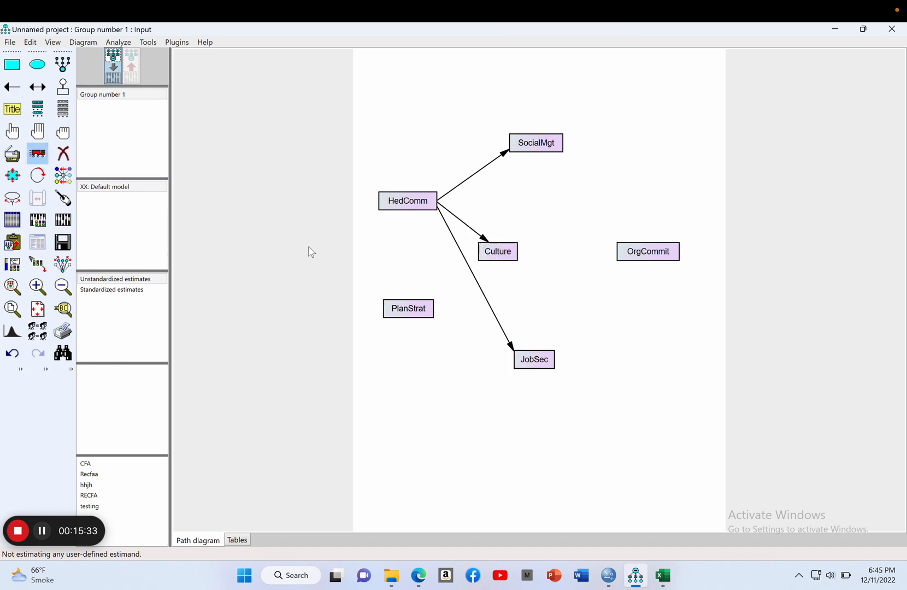
Draw paths from PlanStrat to Culture, SocialMgt and JobSec.
{"action": "left_click", "coordinate": [12, 86]}
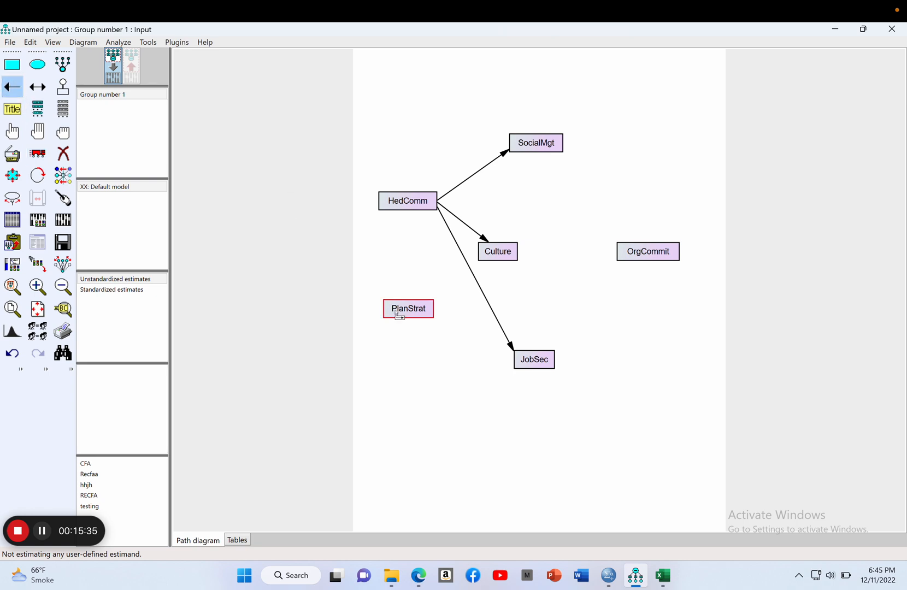
{"action": "mouse_move", "coordinate": [431, 309]}
{"action": "left_mouse_down"}
{"action": "mouse_move", "coordinate": [518, 358]}
{"action": "mouse_move", "coordinate": [439, 314]}
{"action": "mouse_move", "coordinate": [483, 257]}
{"action": "left_mouse_up"}
{"action": "left_click_drag", "start_coordinate": [433, 306], "coordinate": [514, 152]}
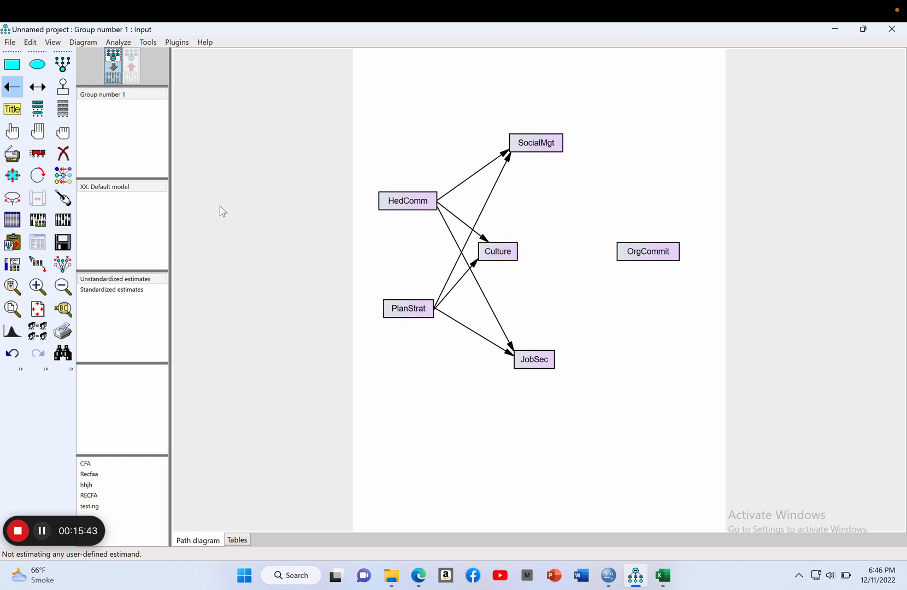
Draw paths to OrgCommit from HedComm, PlanStrat, Culture, SocialMgt and JobSec.
{"action": "left_click_drag", "start_coordinate": [435, 204], "coordinate": [620, 244]}
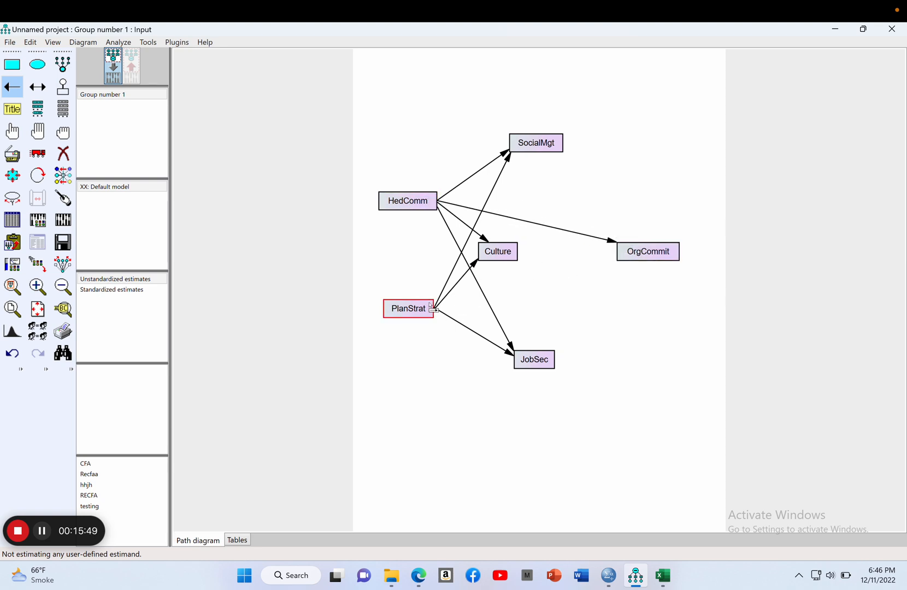
{"action": "left_click_drag", "start_coordinate": [436, 308], "coordinate": [620, 260]}
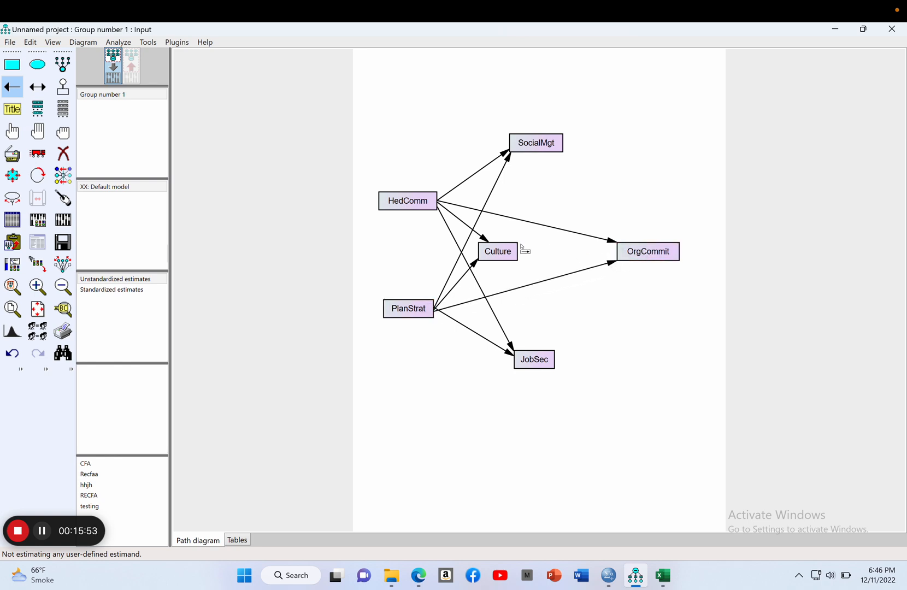
{"action": "left_click_drag", "start_coordinate": [514, 251], "coordinate": [622, 256]}
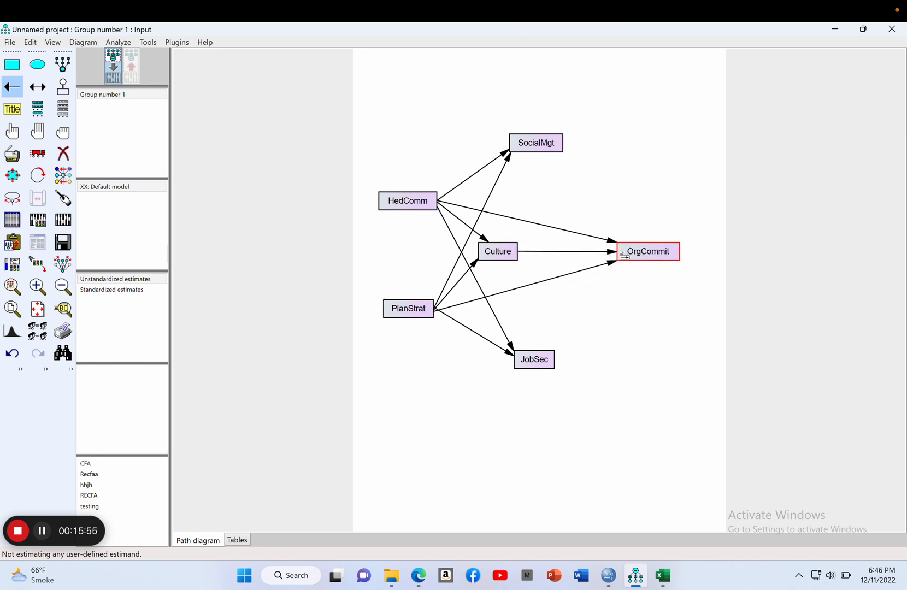
{"action": "left_click_drag", "start_coordinate": [558, 143], "coordinate": [640, 247]}
{"action": "left_click_drag", "start_coordinate": [555, 365], "coordinate": [646, 265]}
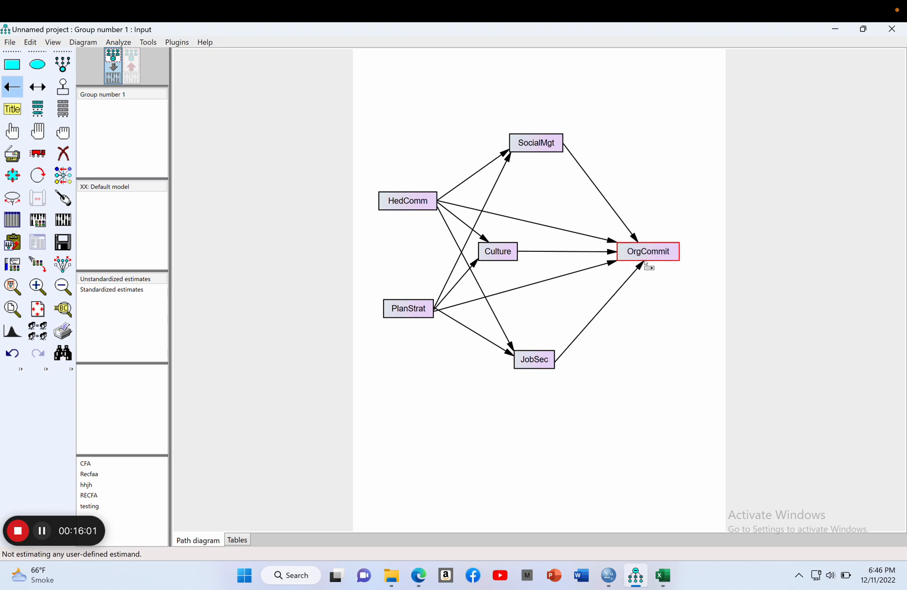
Shift Culture slightly right and down, and touch up the path ends at HedComm, PlanStrat, Culture, JobSec and OrgCommit.
{"action": "left_click", "coordinate": [37, 153]}
{"action": "left_click_drag", "start_coordinate": [503, 254], "coordinate": [518, 261]}
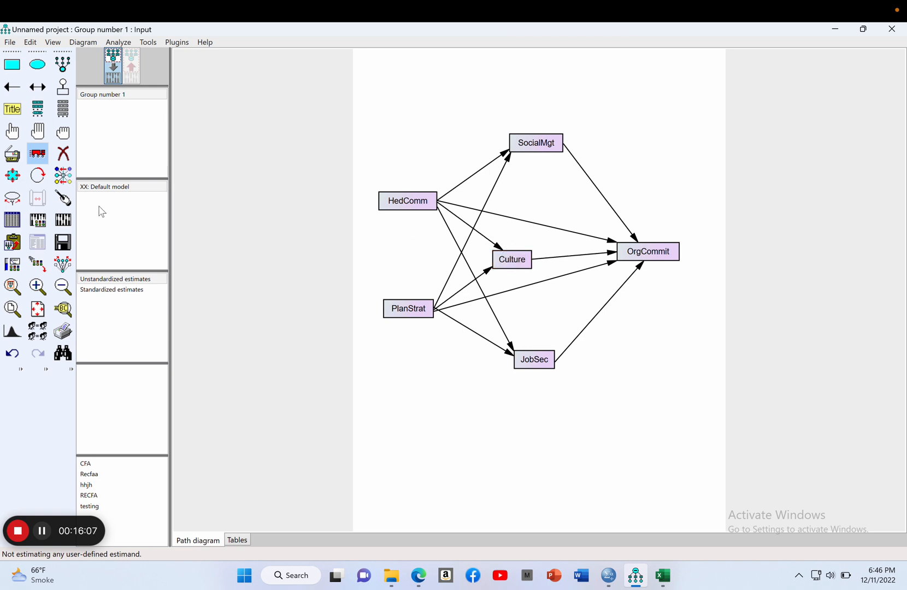
{"action": "left_click", "coordinate": [63, 197]}
{"action": "left_click", "coordinate": [421, 201]}
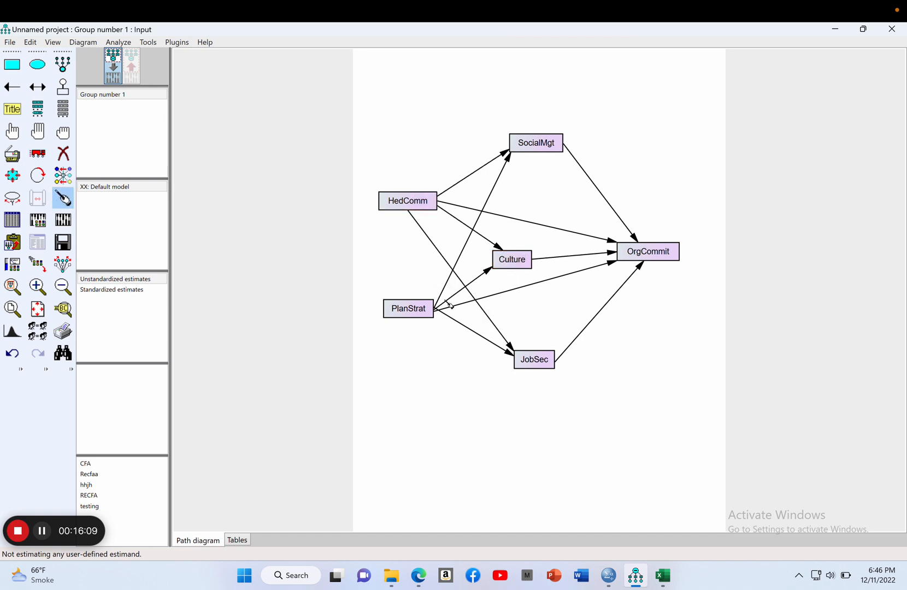
{"action": "left_click", "coordinate": [422, 312]}
{"action": "left_click", "coordinate": [414, 209]}
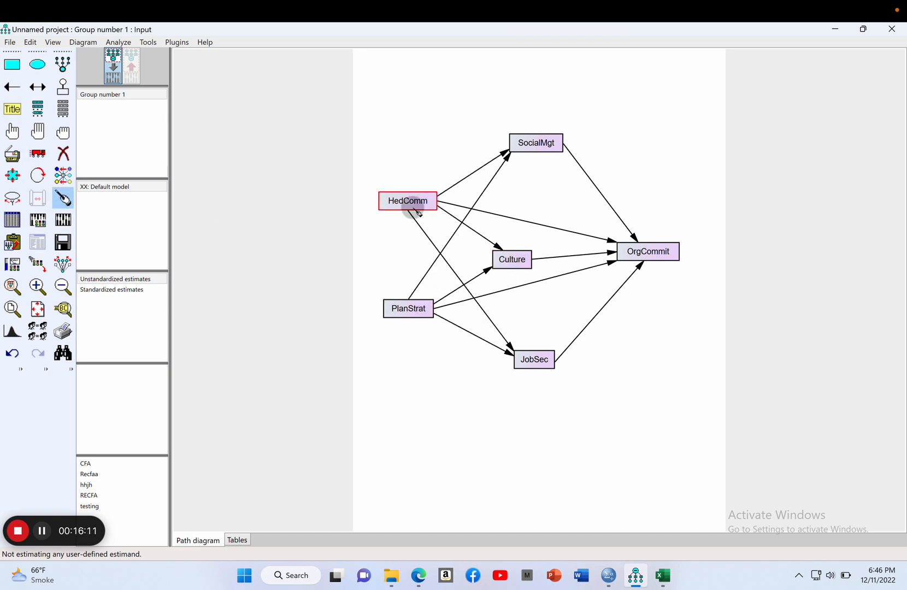
{"action": "left_click", "coordinate": [522, 261]}
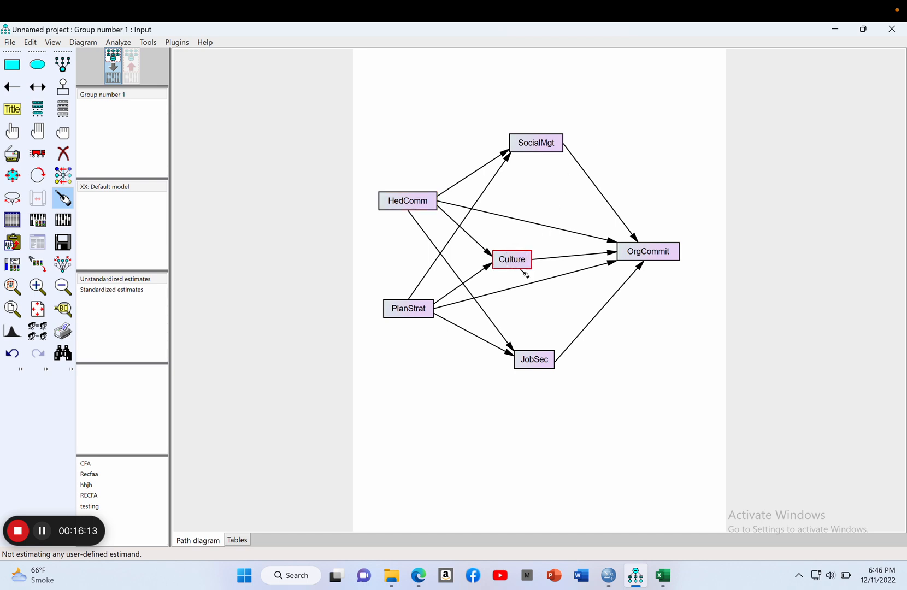
{"action": "left_click", "coordinate": [544, 363]}
{"action": "left_click", "coordinate": [653, 249]}
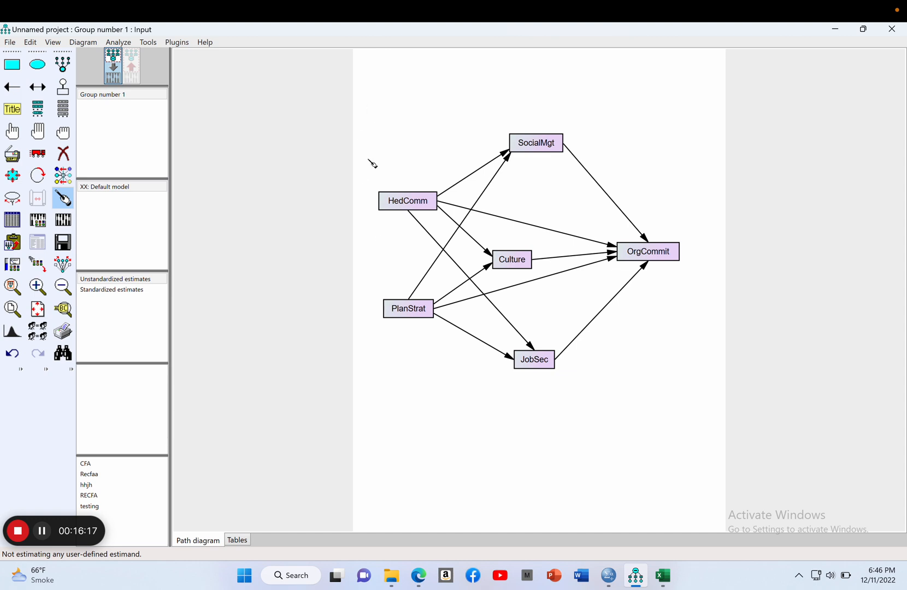
Add an error variable to each of SocialMgt, OrgCommit, Culture and JobSec.
{"action": "left_click", "coordinate": [62, 88]}
{"action": "left_click", "coordinate": [530, 137]}
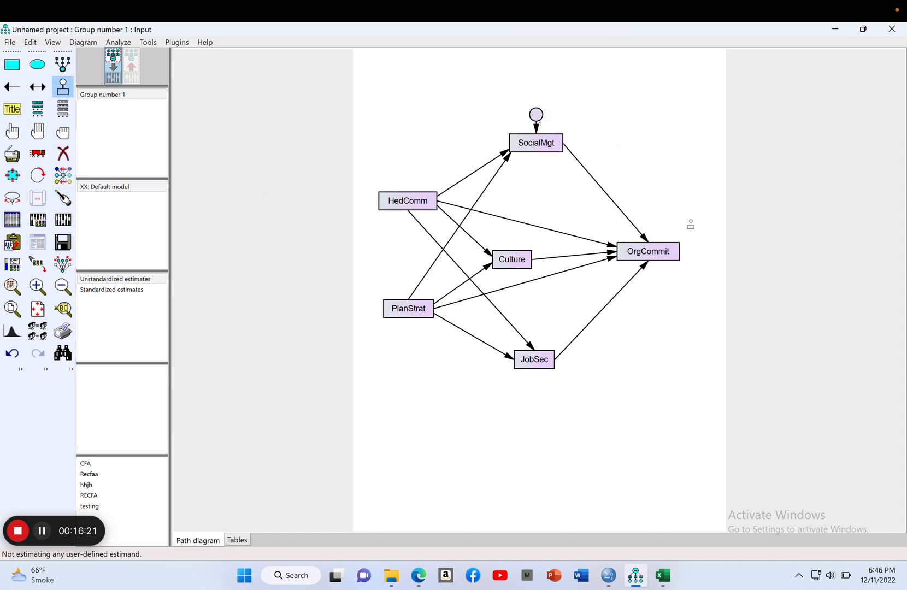
{"action": "left_click", "coordinate": [648, 255]}
{"action": "left_click", "coordinate": [519, 258]}
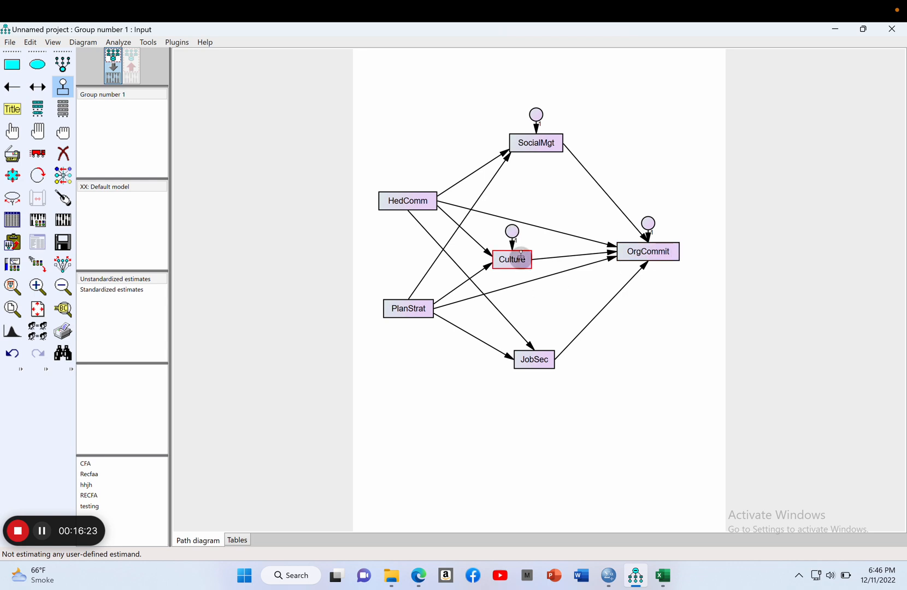
{"action": "left_click", "coordinate": [532, 356]}
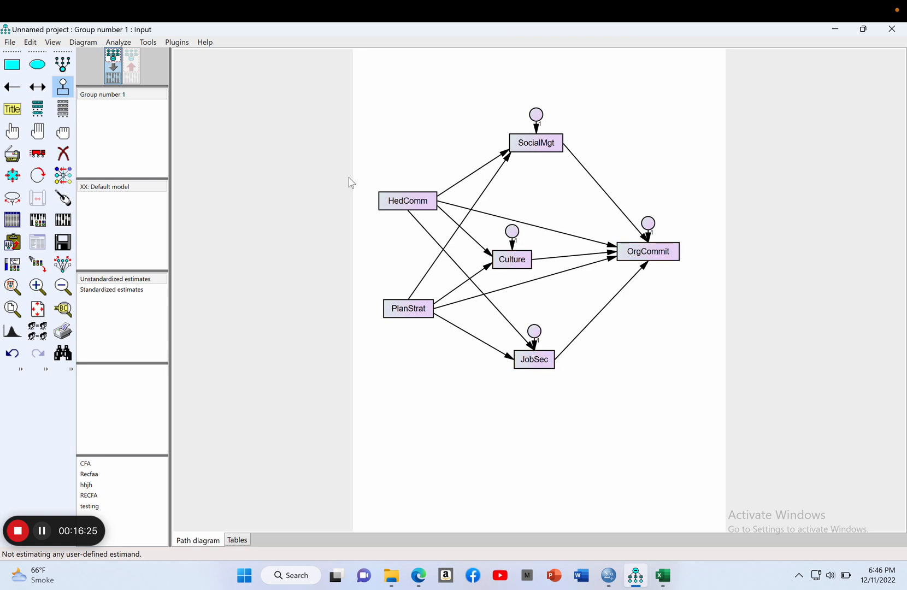
Run the Name Unobserved Variables plugin on the error terms and draw a covariance between PlanStrat and HedComm.
{"action": "left_click", "coordinate": [176, 42]}
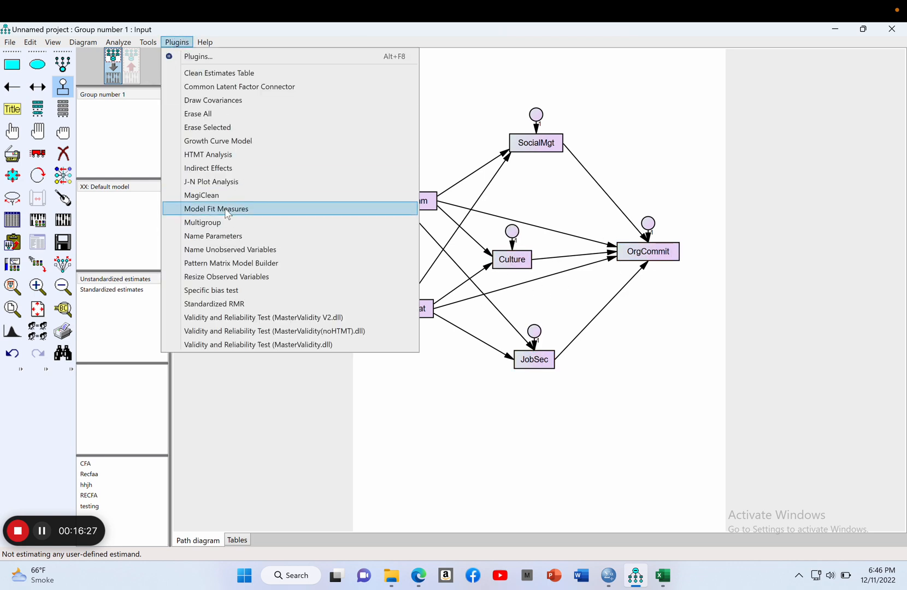
{"action": "left_click", "coordinate": [239, 251]}
{"action": "left_click", "coordinate": [38, 87]}
{"action": "mouse_move", "coordinate": [388, 313]}
{"action": "left_mouse_down"}
{"action": "mouse_move", "coordinate": [373, 293]}
{"action": "mouse_move", "coordinate": [368, 214]}
{"action": "mouse_move", "coordinate": [385, 201]}
{"action": "left_mouse_up"}
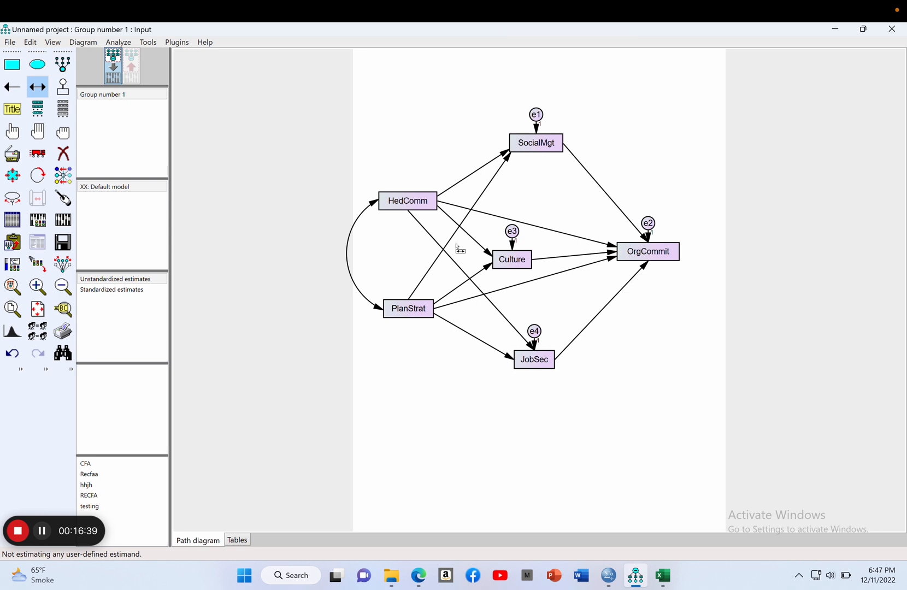
Enable output of standardized estimates, squared multiple correlations, indirect, direct & total effects, covariances and correlations of estimates, and disable minimization history.
{"action": "left_click", "coordinate": [39, 228]}
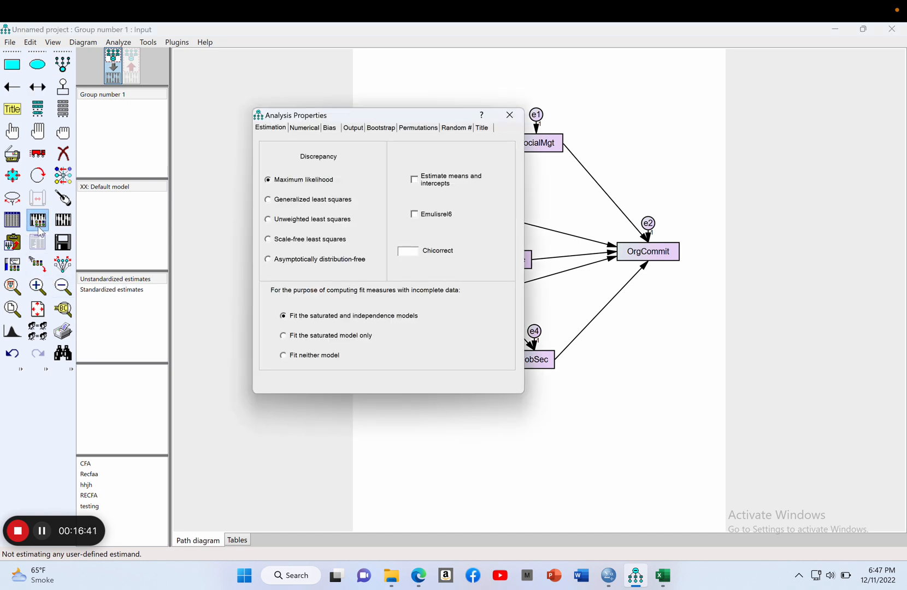
{"action": "left_click", "coordinate": [354, 129]}
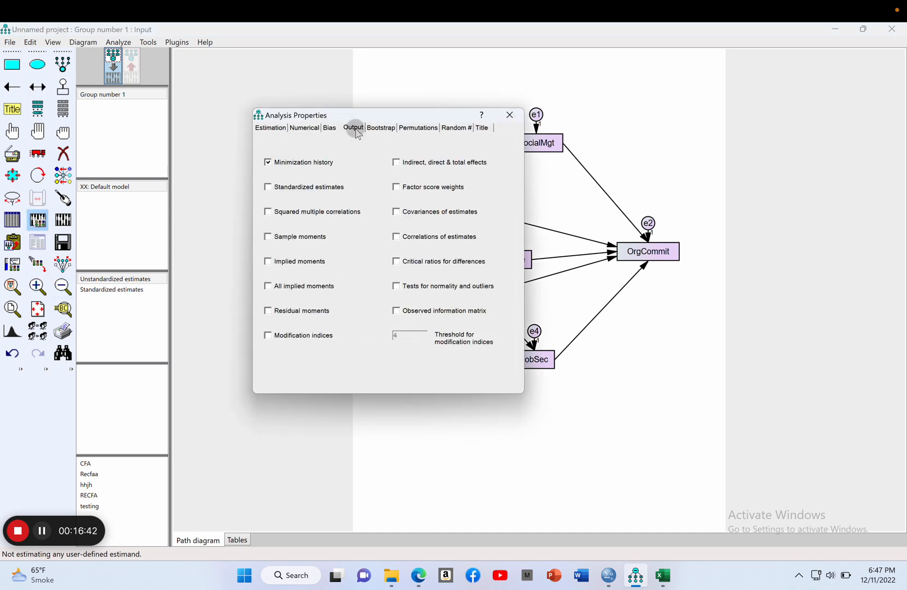
{"action": "left_click", "coordinate": [283, 188]}
{"action": "left_click", "coordinate": [312, 161]}
{"action": "left_click", "coordinate": [301, 217]}
{"action": "left_click", "coordinate": [433, 167]}
{"action": "left_click", "coordinate": [431, 213]}
{"action": "left_click", "coordinate": [425, 239]}
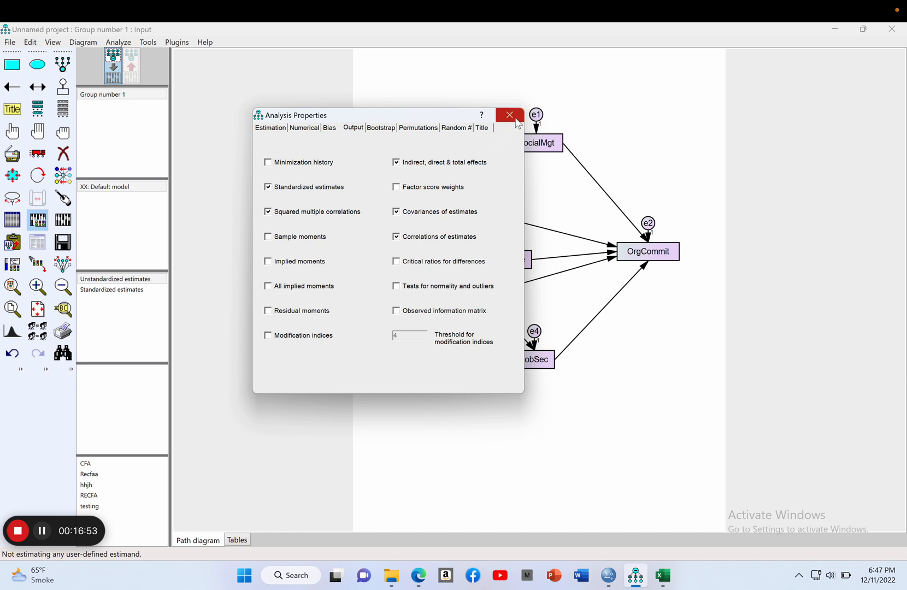
Enable bootstrapping with percentile and bias-corrected confidence intervals, and close the analysis properties.
{"action": "left_click", "coordinate": [381, 128]}
{"action": "left_click", "coordinate": [307, 164]}
{"action": "left_click", "coordinate": [299, 187]}
{"action": "left_click", "coordinate": [294, 211]}
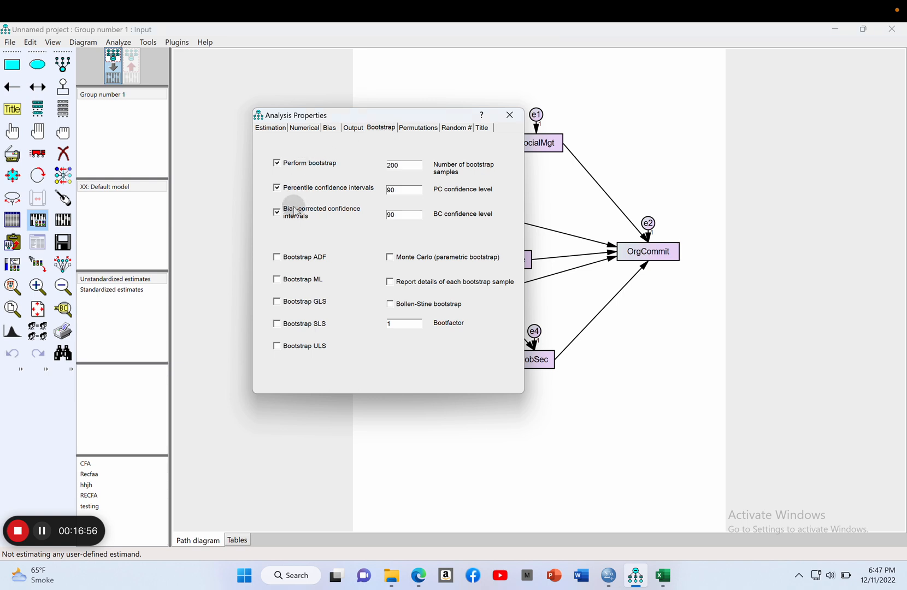
{"action": "left_click", "coordinate": [508, 114]}
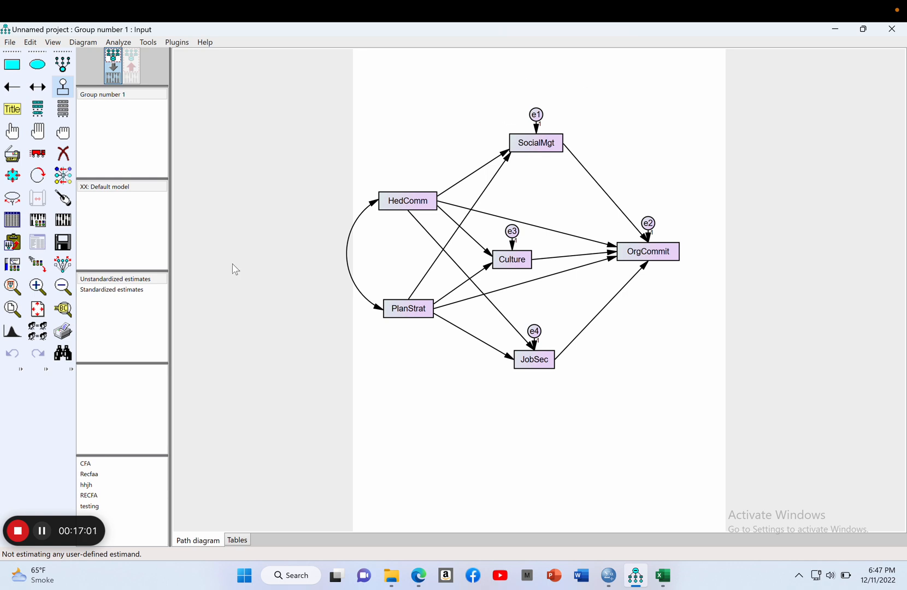
Calculate the estimates, saving the model as Final SEM in the Amos Testing folder.
{"action": "left_click", "coordinate": [63, 221]}
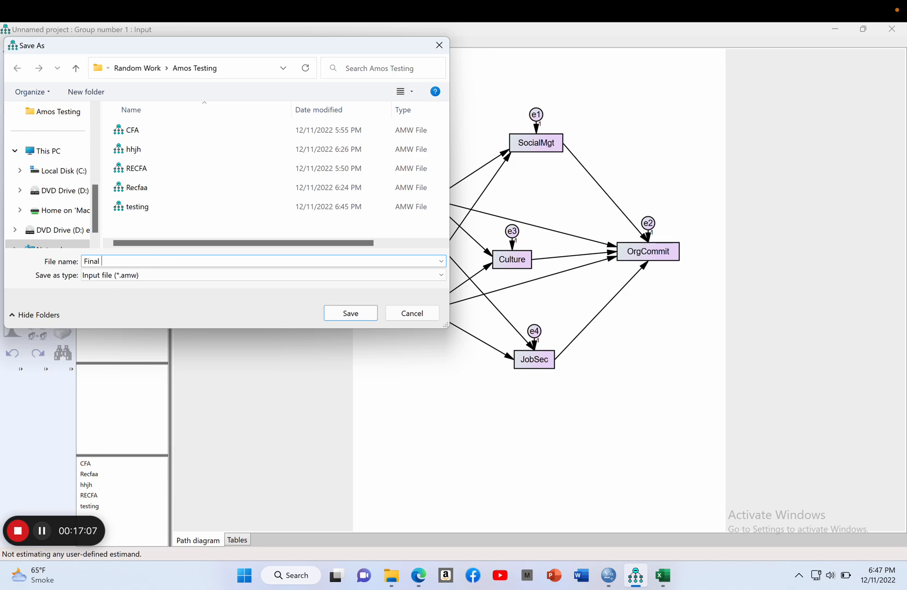
{"action": "left_click", "coordinate": [353, 313]}
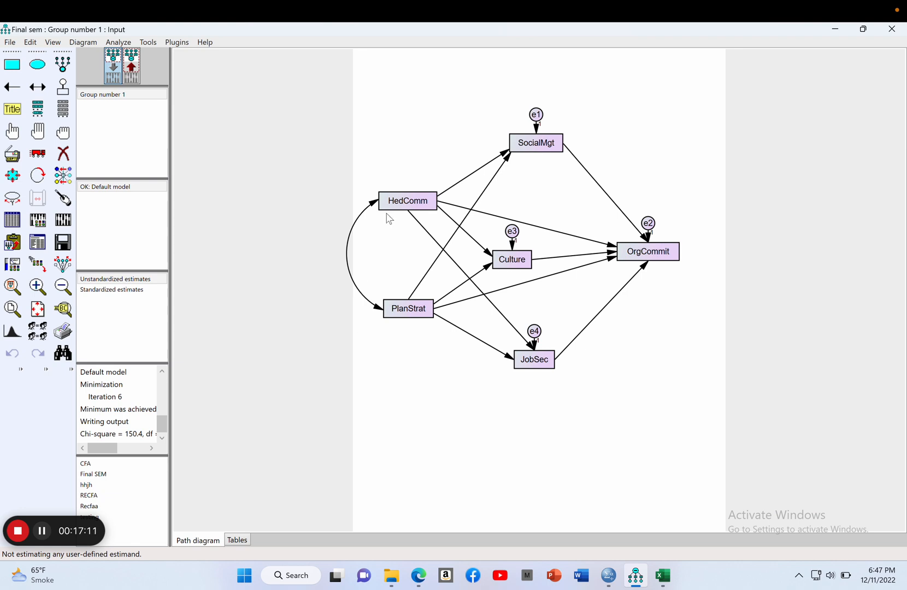
Display the standardized estimates on the output path diagram and open the text output of the Final SEM model.
{"action": "left_click", "coordinate": [130, 69]}
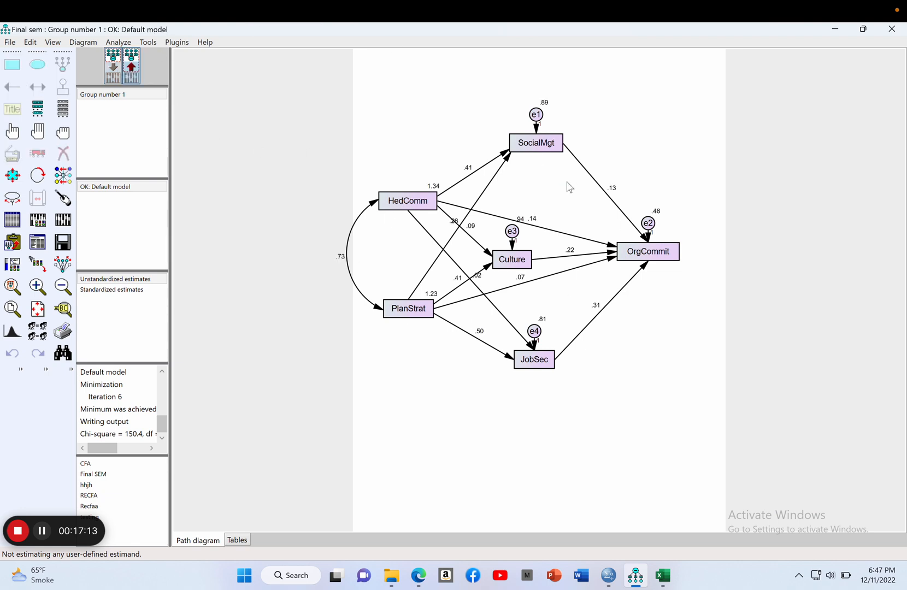
{"action": "left_click", "coordinate": [94, 290]}
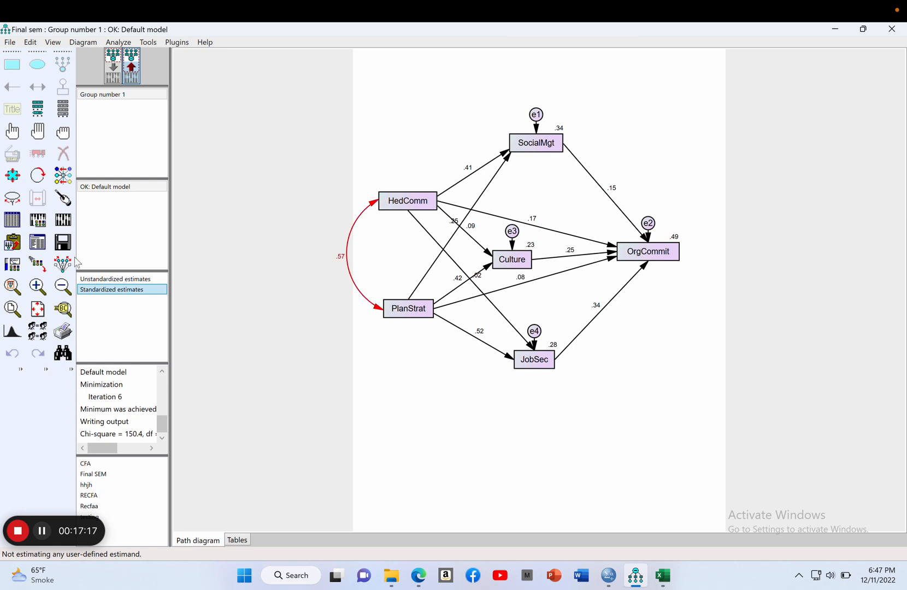
{"action": "left_click", "coordinate": [36, 245]}
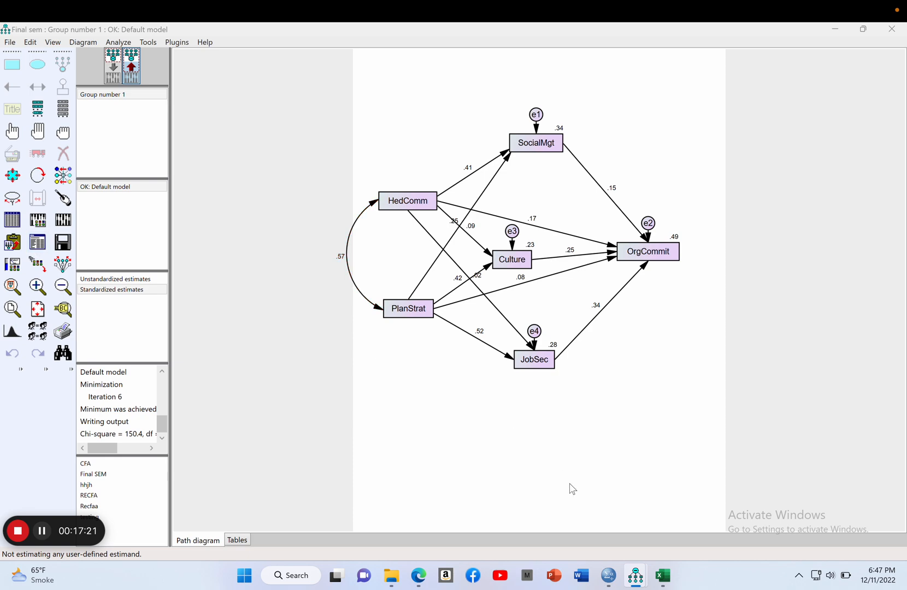
{"action": "mouse_move", "coordinate": [636, 577]}
{"action": "left_click", "coordinate": [698, 508]}
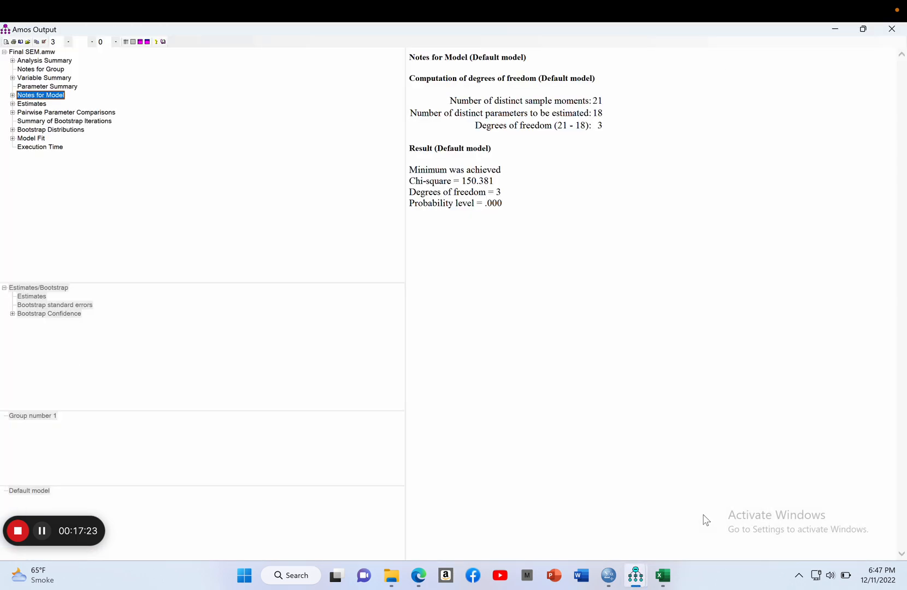
Examine the standardized regression weights in the scalar estimates and compare the paths with the conceptual model diagram.
{"action": "left_click", "coordinate": [13, 104]}
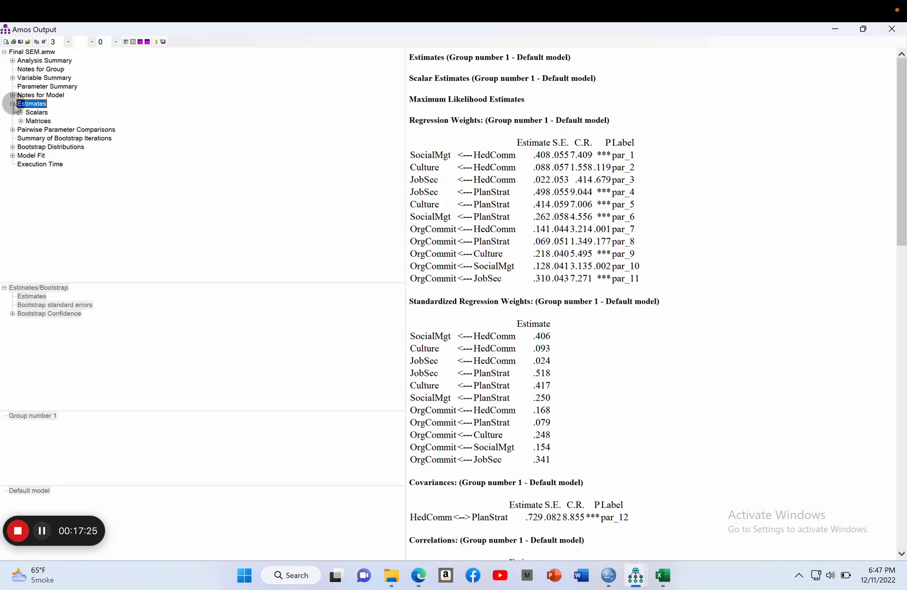
{"action": "left_click", "coordinate": [21, 112]}
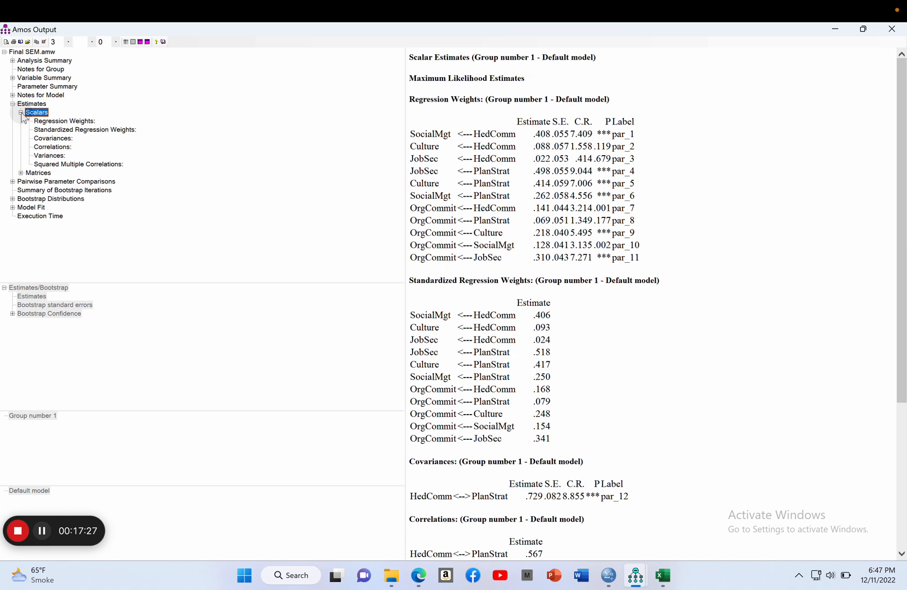
{"action": "left_click", "coordinate": [53, 130]}
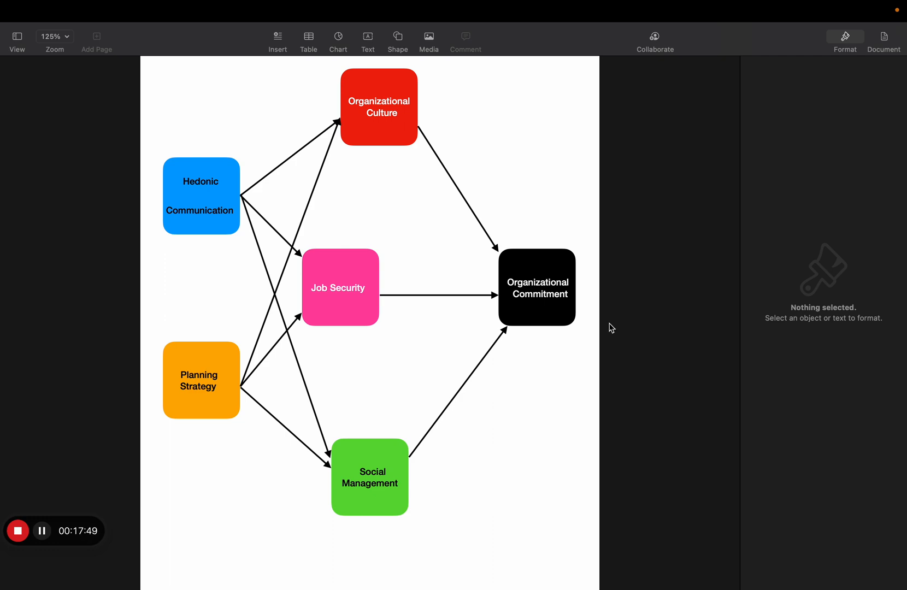
{"action": "key", "text": "ctrl+Right"}
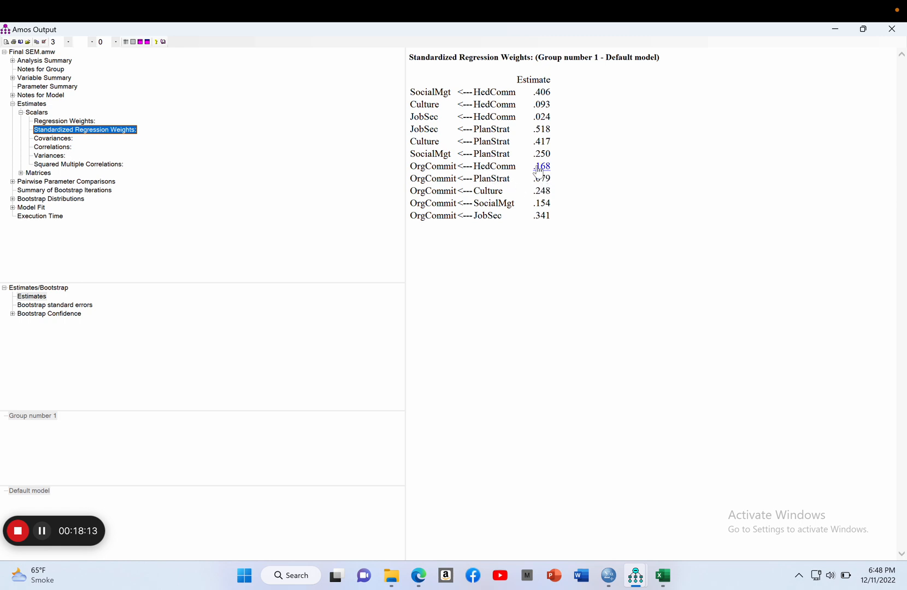
Review the bias-corrected percentile bootstrap intervals and p-values of the standardized regression weights against the conceptual model diagram.
{"action": "left_click", "coordinate": [63, 315]}
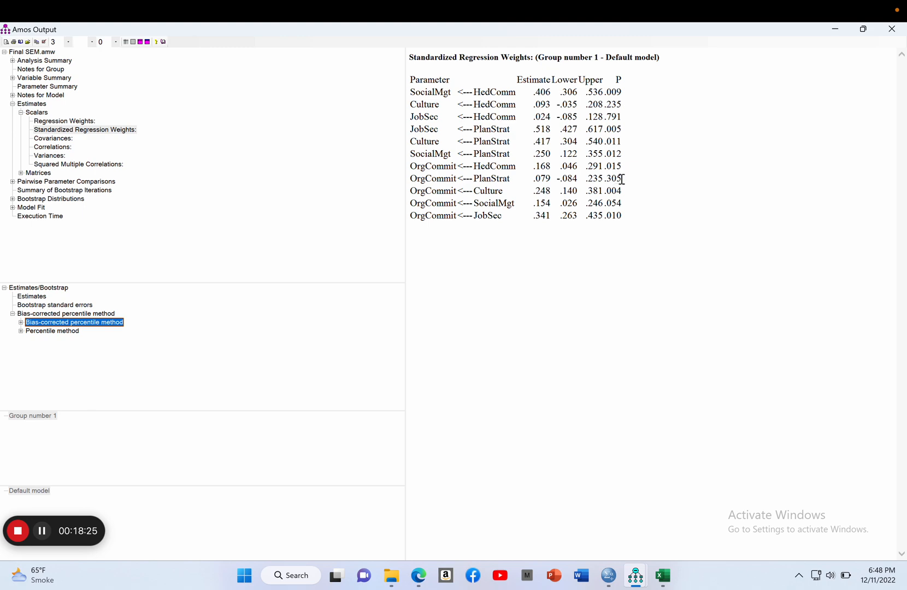
{"action": "key", "text": "ctrl+Left"}
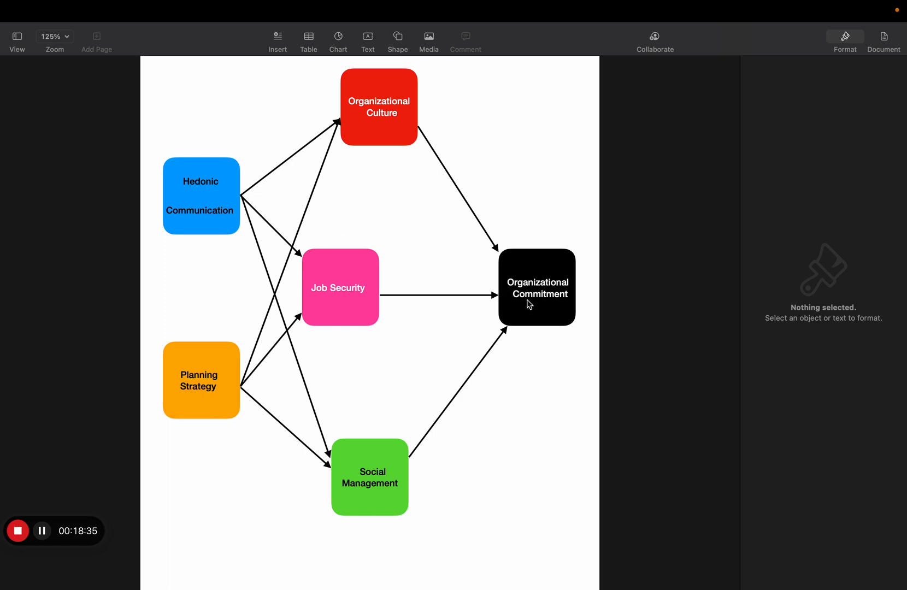
{"action": "key", "text": "ctrl+Right"}
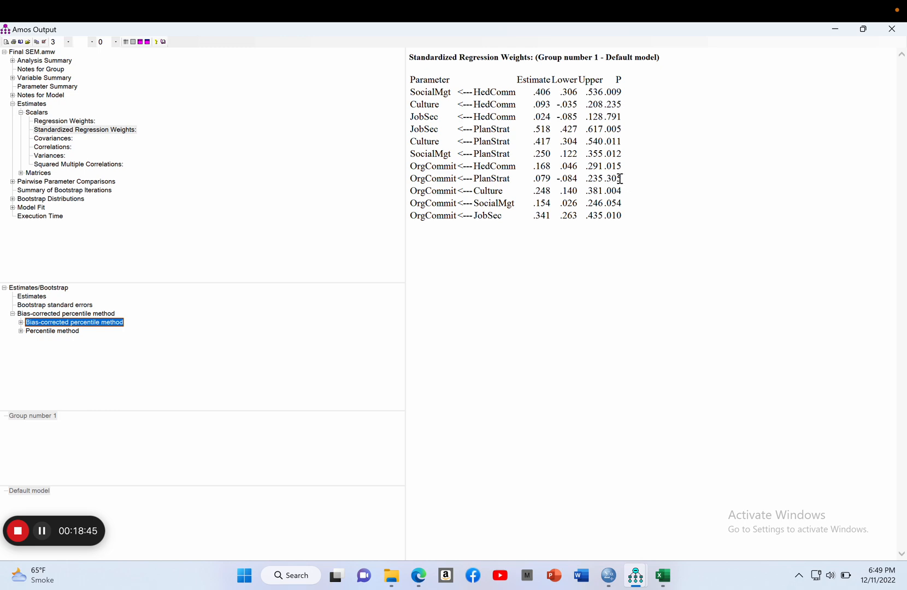
{"action": "key", "text": "ctrl+Left"}
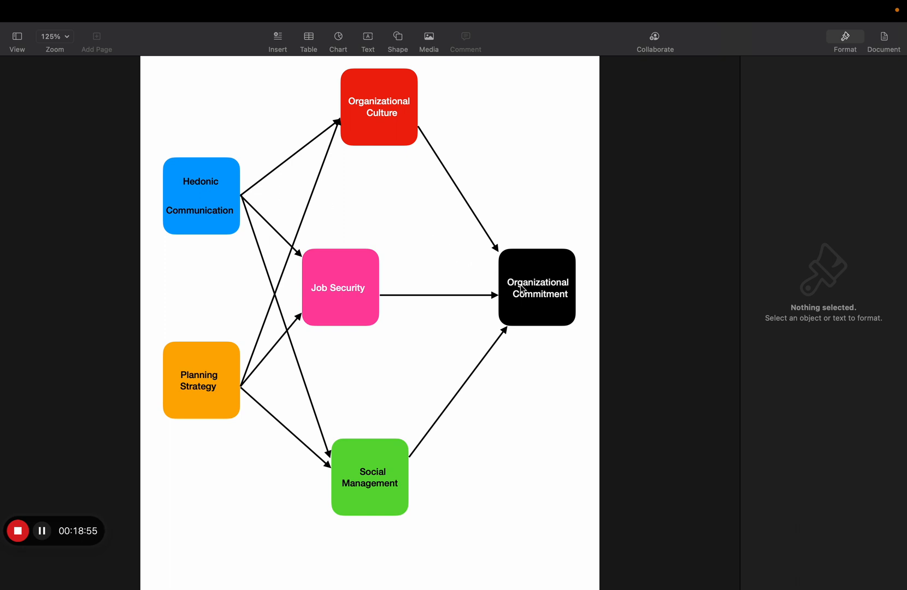
{"action": "key", "text": "ctrl+Right"}
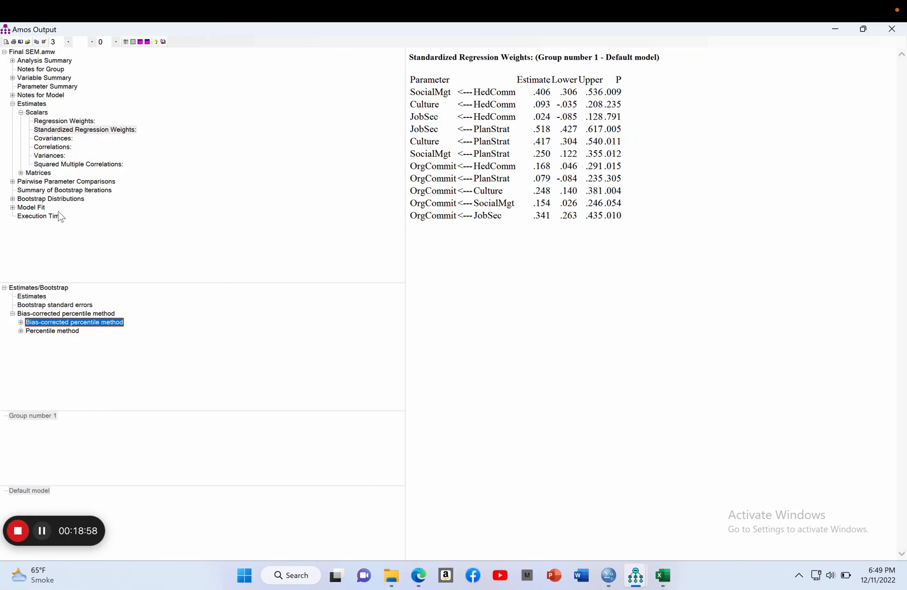
Examine the standardized indirect, standardized total and standardized direct effects in the matrices of estimates.
{"action": "double_click", "coordinate": [28, 173]}
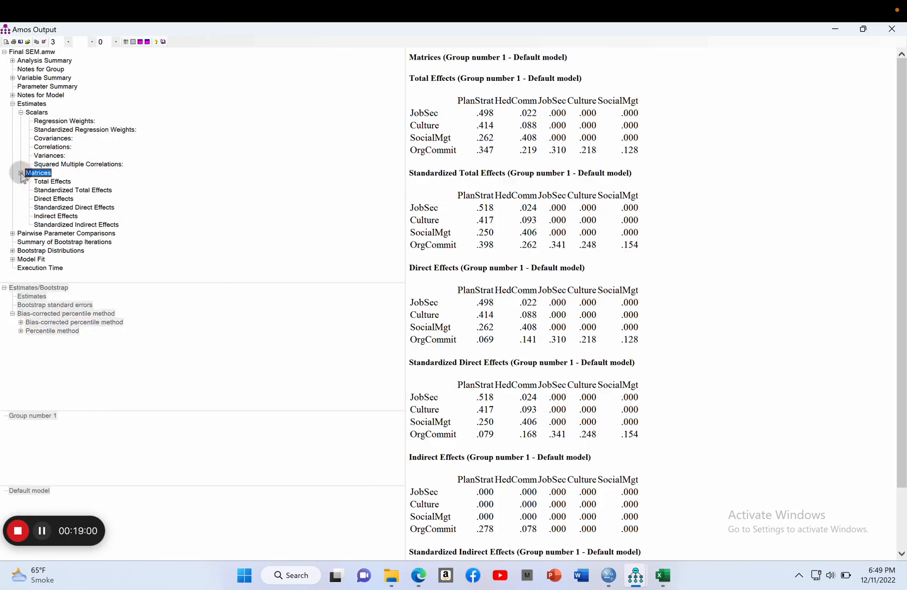
{"action": "left_click", "coordinate": [54, 225]}
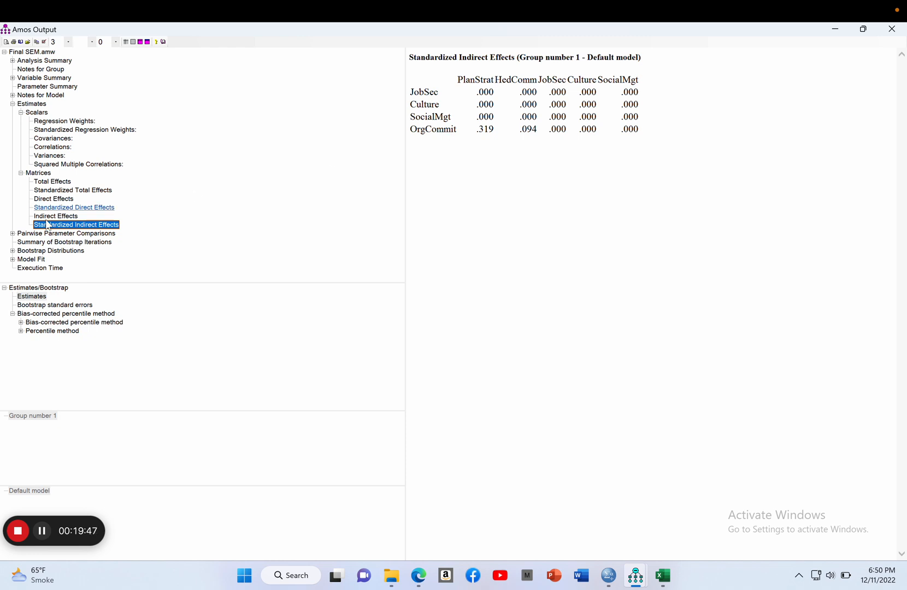
{"action": "left_click", "coordinate": [64, 191]}
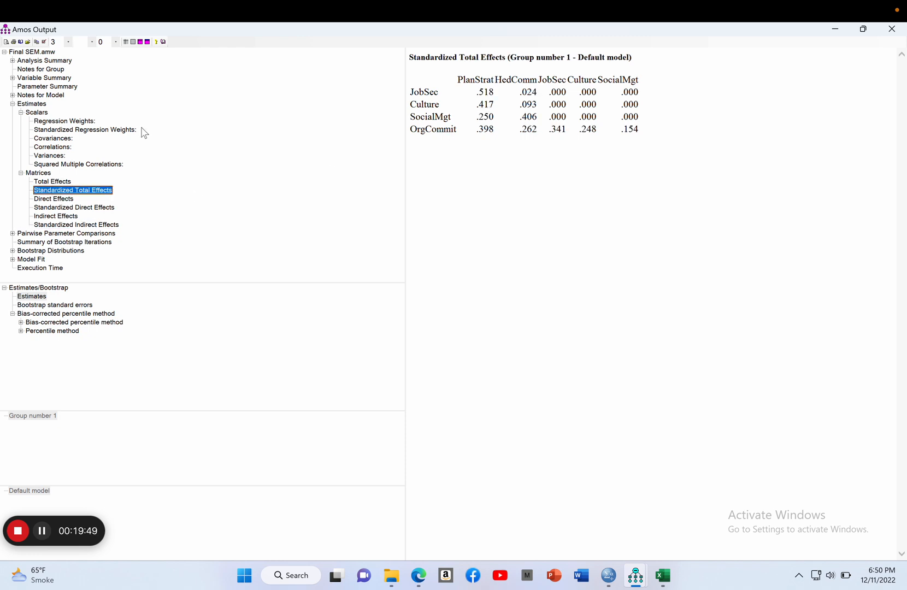
{"action": "left_click", "coordinate": [60, 207]}
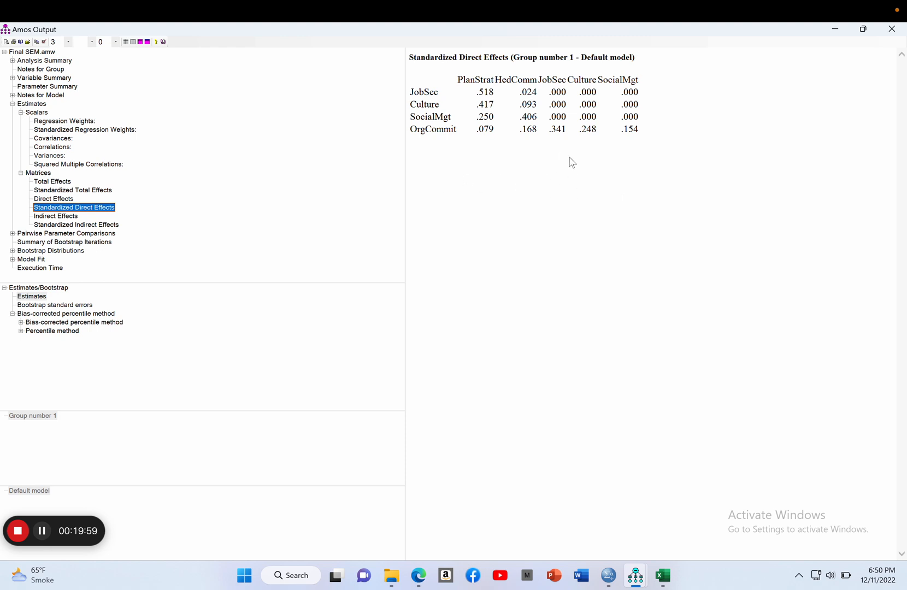
Return to the input path diagram and load the user-defined estimand SpecificIndirectEffects_Path.AmosEstimandVB from the Downloads folder.
{"action": "left_click", "coordinate": [836, 32]}
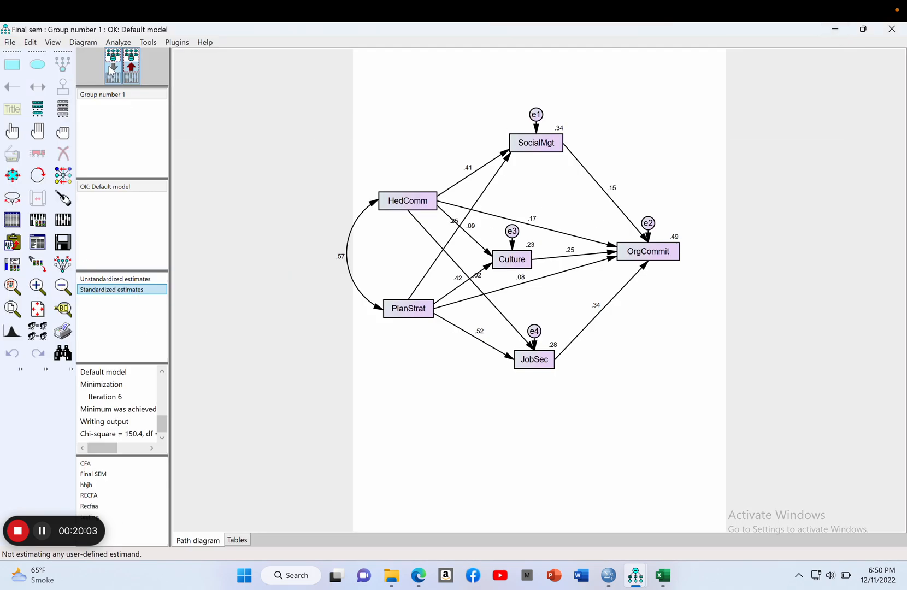
{"action": "left_click", "coordinate": [112, 70]}
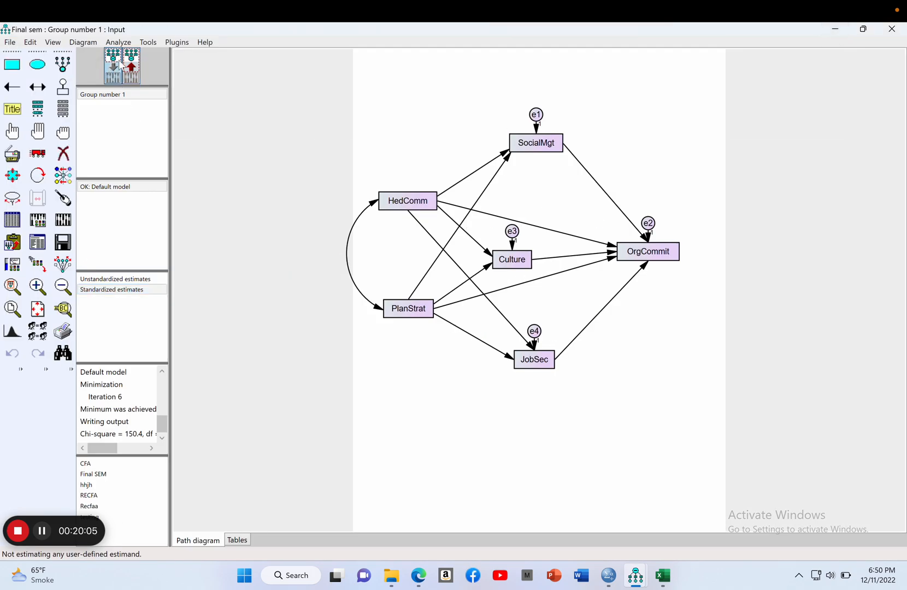
{"action": "left_click", "coordinate": [179, 43]}
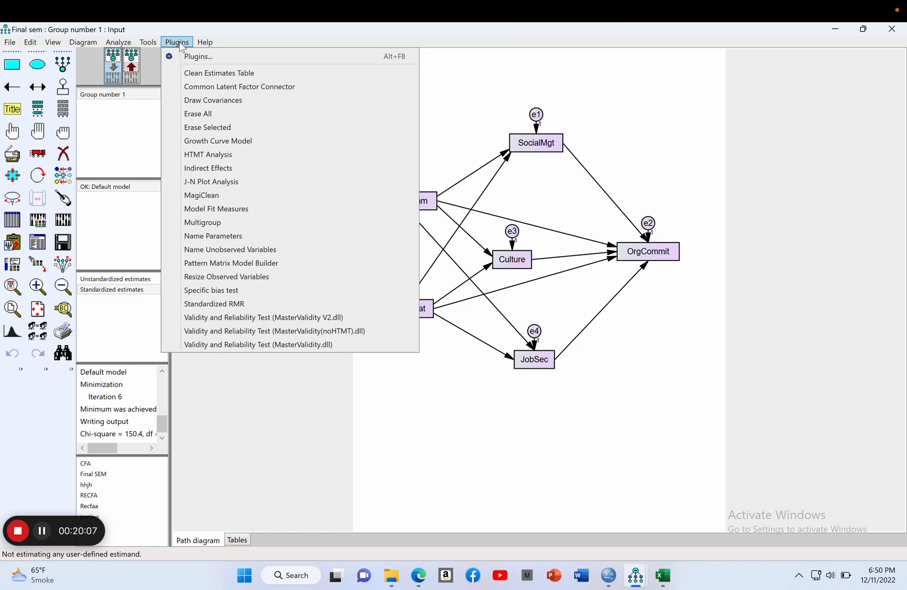
{"action": "left_click", "coordinate": [442, 85]}
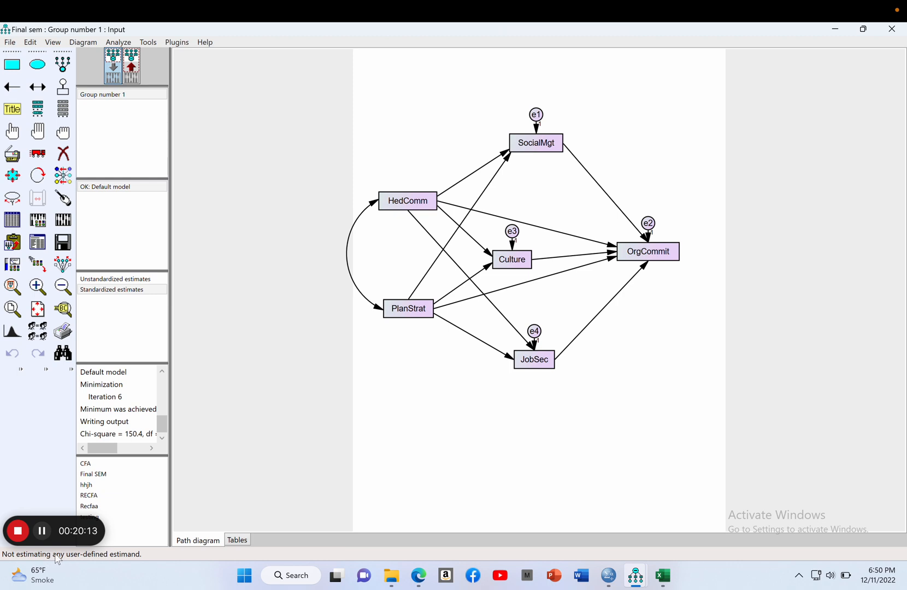
{"action": "right_click", "coordinate": [65, 557]}
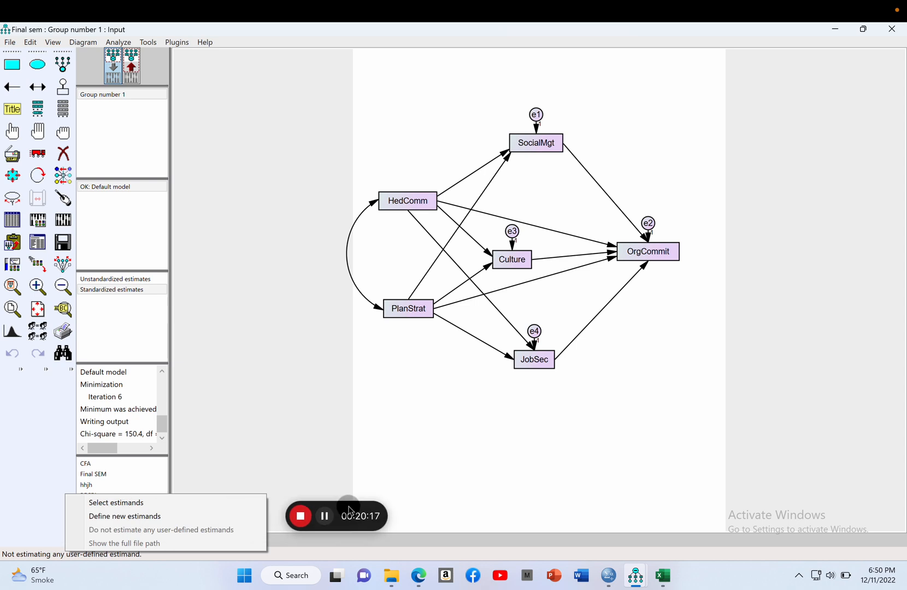
{"action": "left_click", "coordinate": [135, 502]}
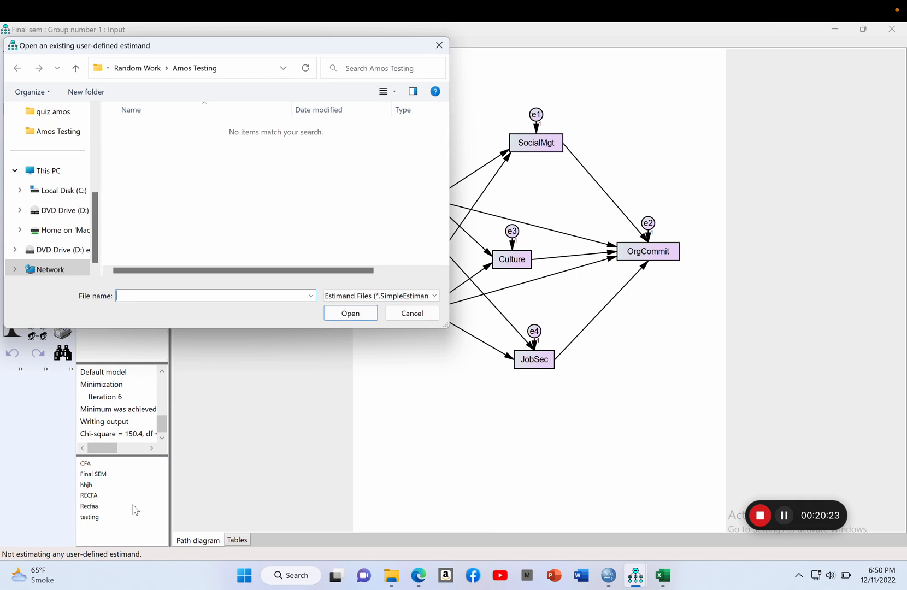
{"action": "left_click_drag", "start_coordinate": [99, 211], "coordinate": [96, 116]}
{"action": "left_click", "coordinate": [50, 171]}
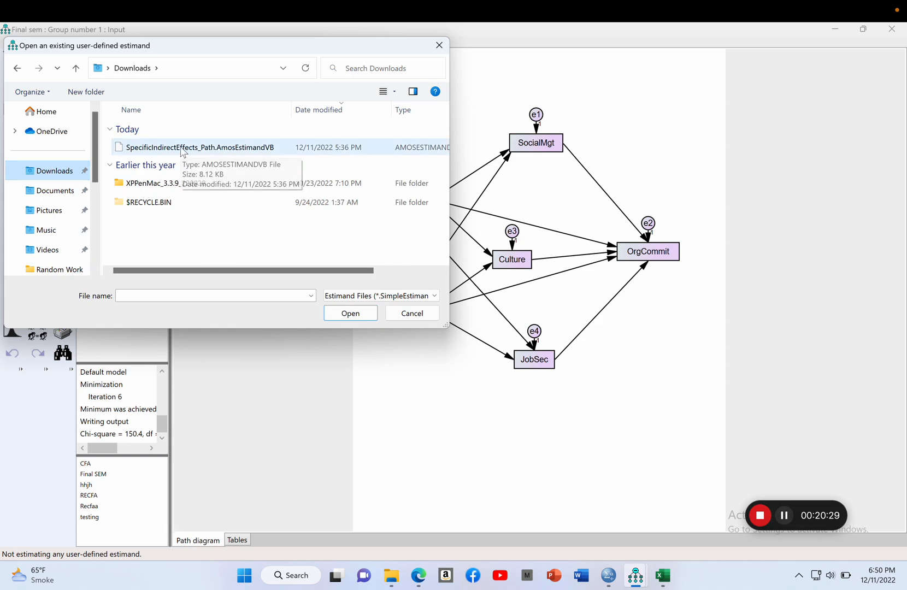
{"action": "left_click", "coordinate": [183, 152]}
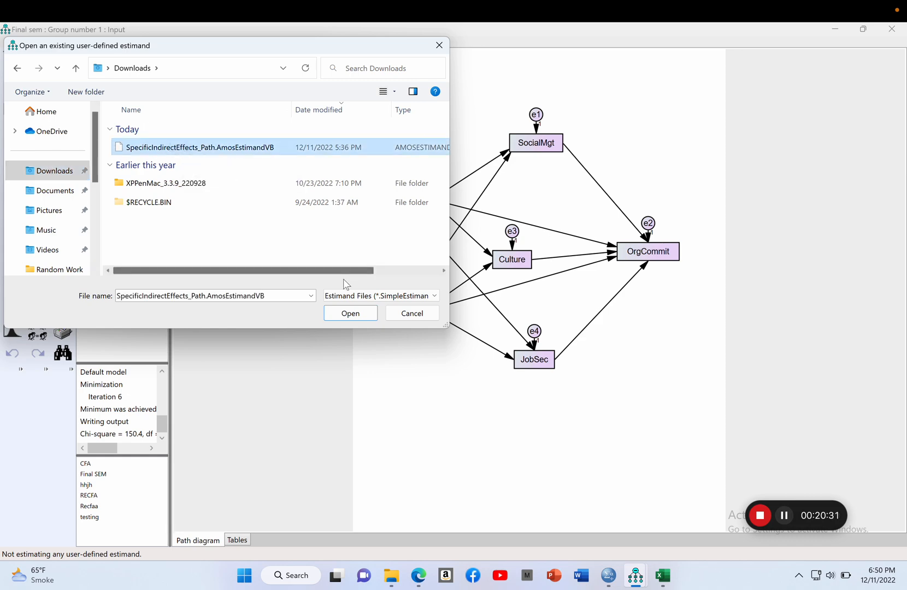
{"action": "left_click", "coordinate": [347, 313]}
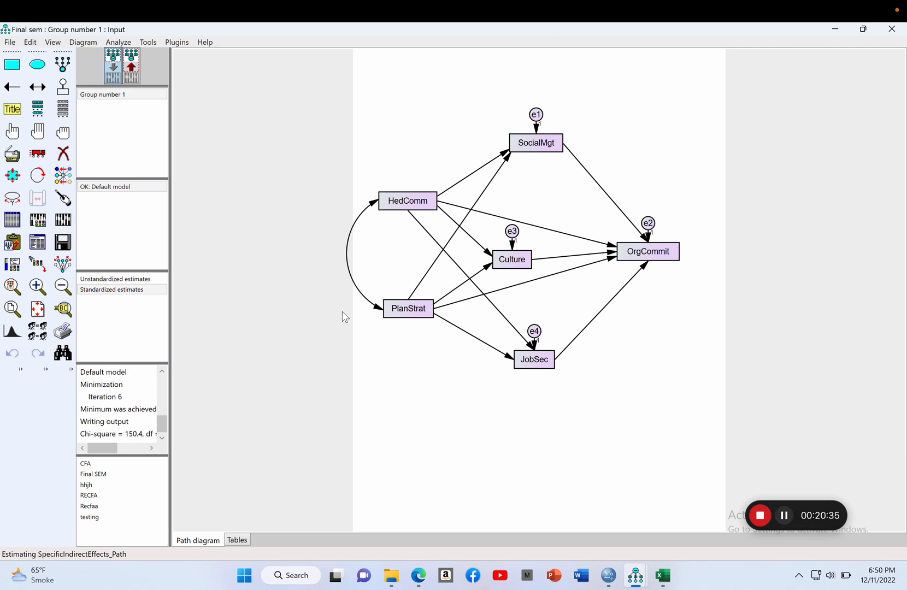
Run the Indirect Effects plugin and examine the specific indirect paths from HedComm and PlanStrat to OrgCommit in its report.
{"action": "left_click", "coordinate": [180, 45]}
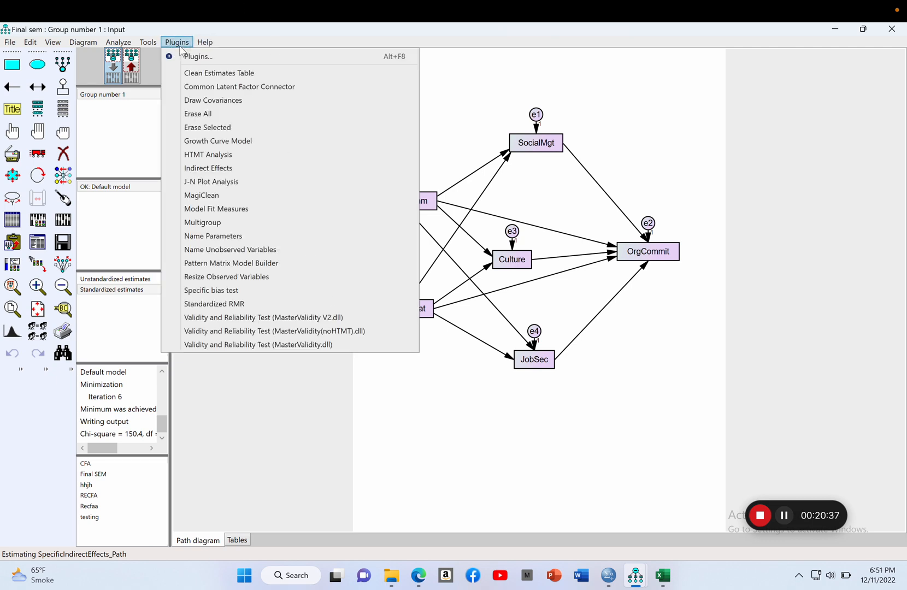
{"action": "left_click", "coordinate": [220, 170]}
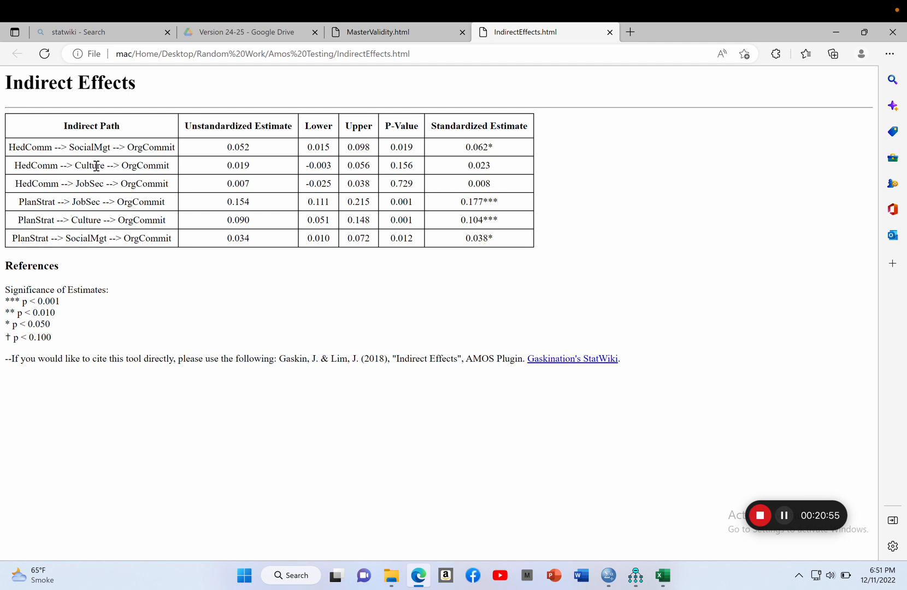
{"action": "left_click_drag", "start_coordinate": [15, 166], "coordinate": [58, 165]}
{"action": "left_click_drag", "start_coordinate": [122, 166], "coordinate": [171, 171]}
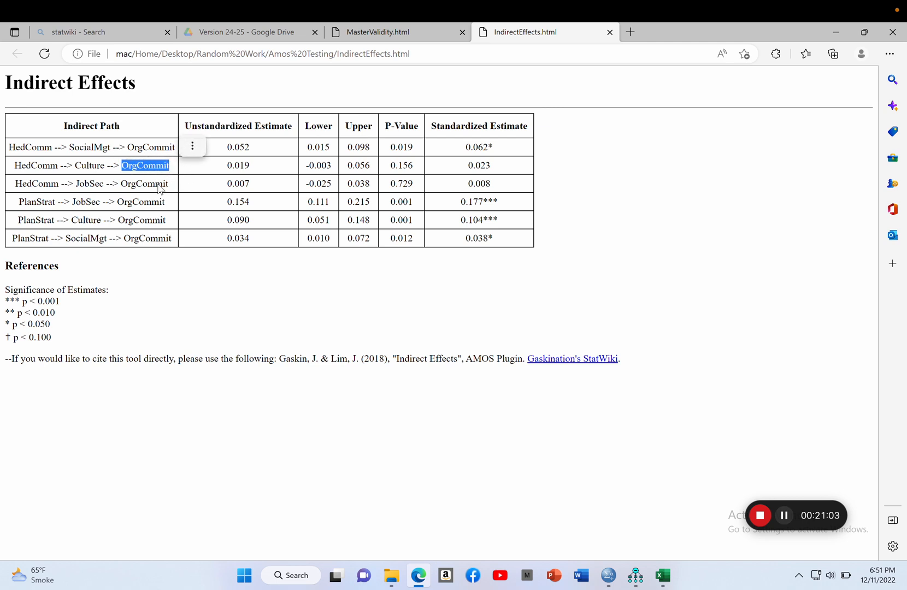
{"action": "left_click", "coordinate": [160, 188]}
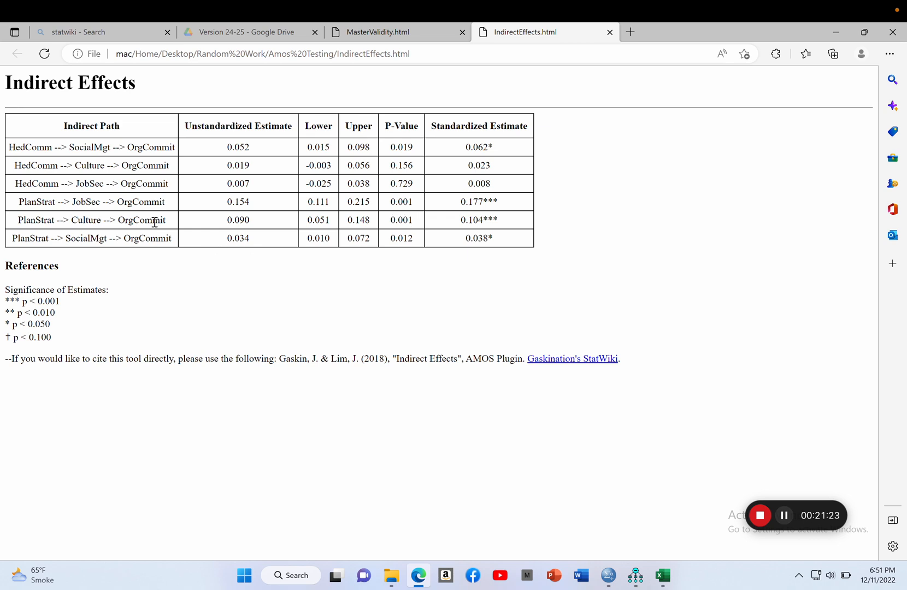
{"action": "left_click_drag", "start_coordinate": [9, 147], "coordinate": [174, 237]}
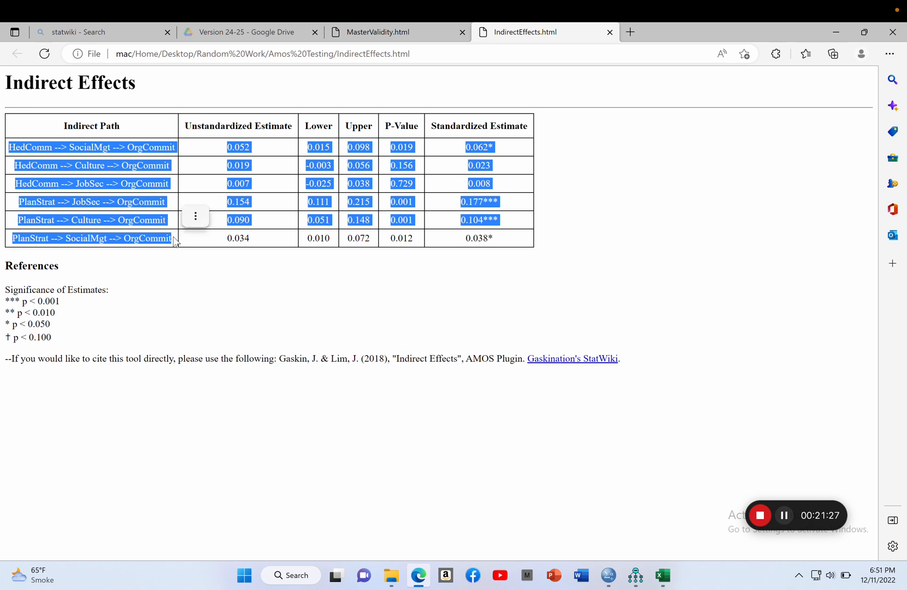
{"action": "left_click", "coordinate": [284, 279]}
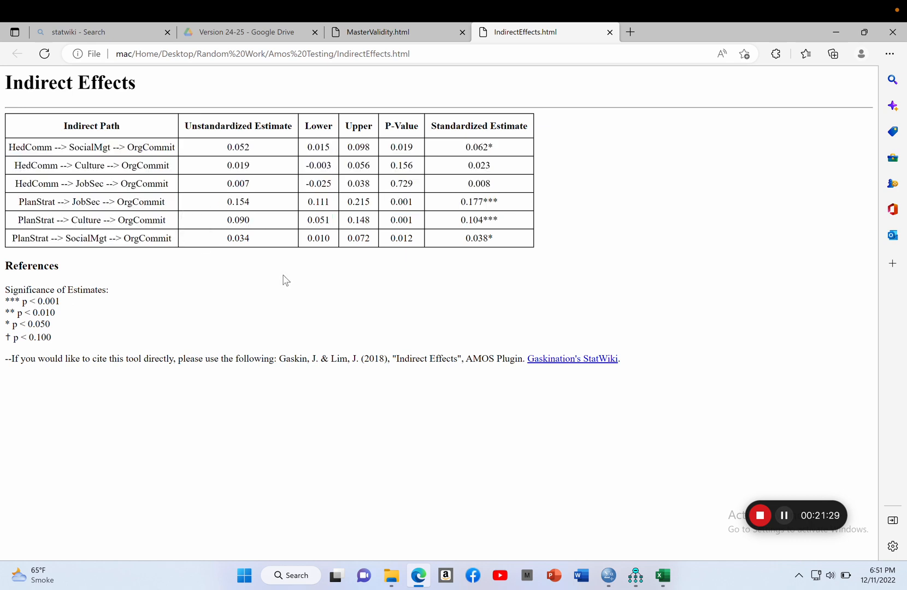